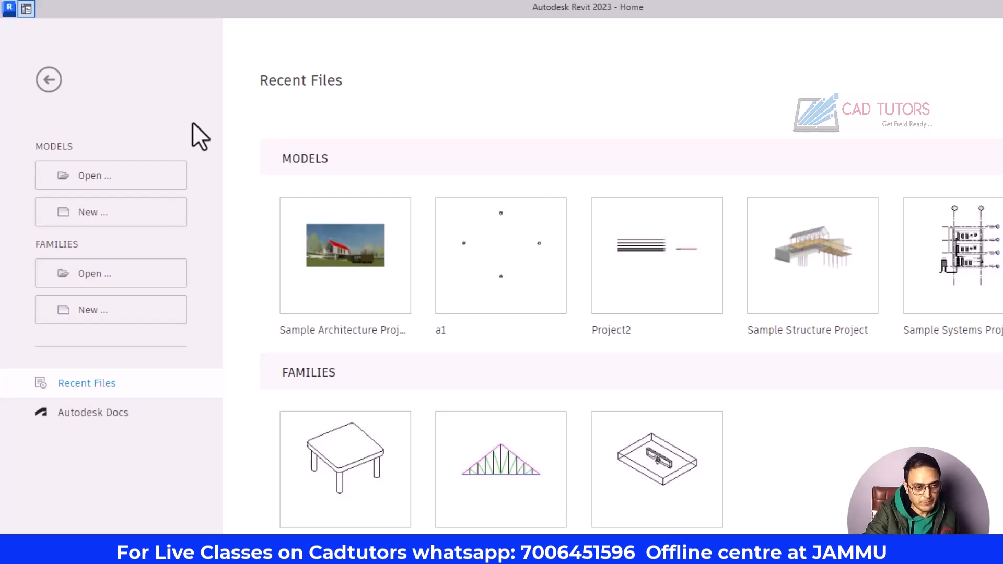
# Create a new project from the Architectural Template.
pyautogui.click(143, 214)
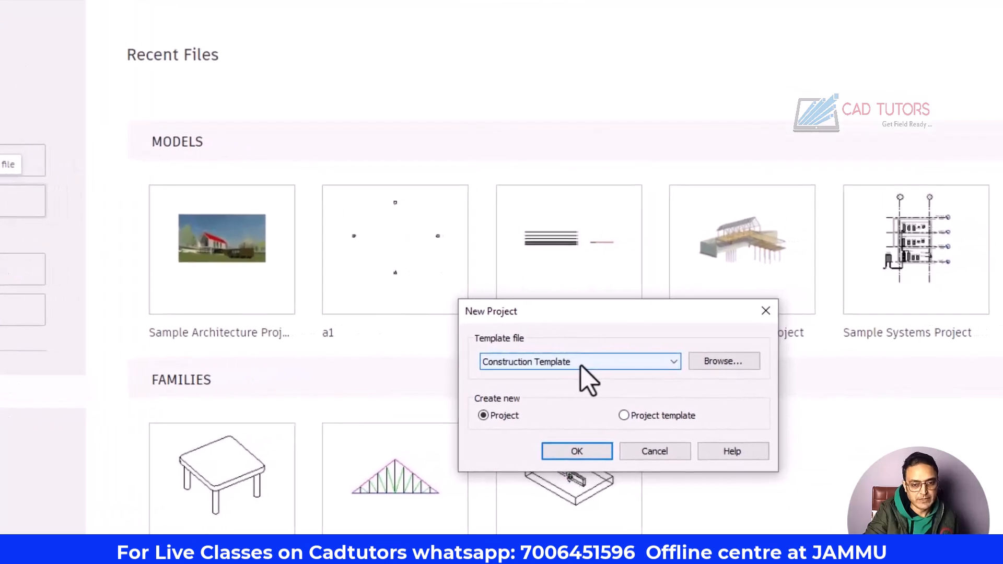
pyautogui.click(582, 365)
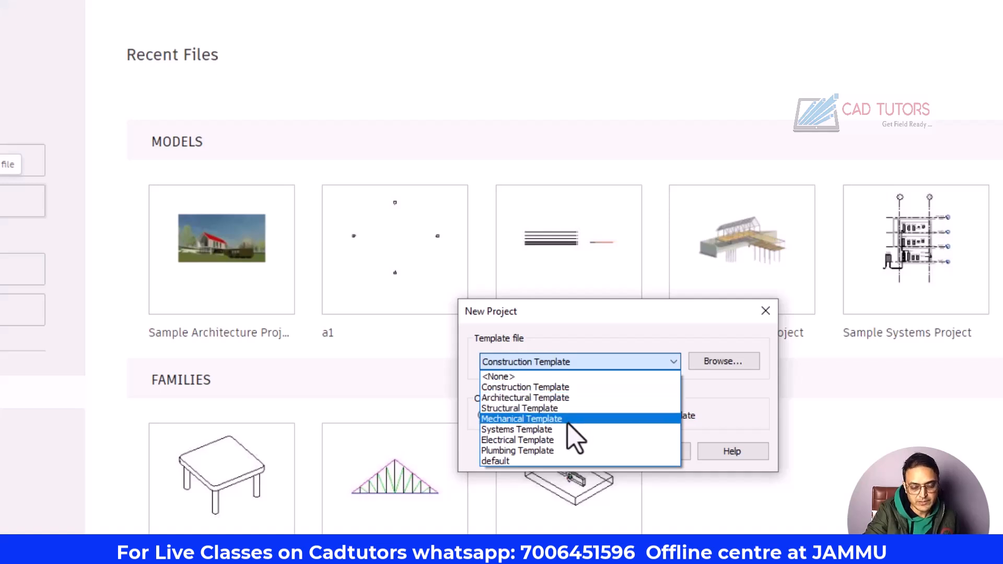
pyautogui.click(552, 400)
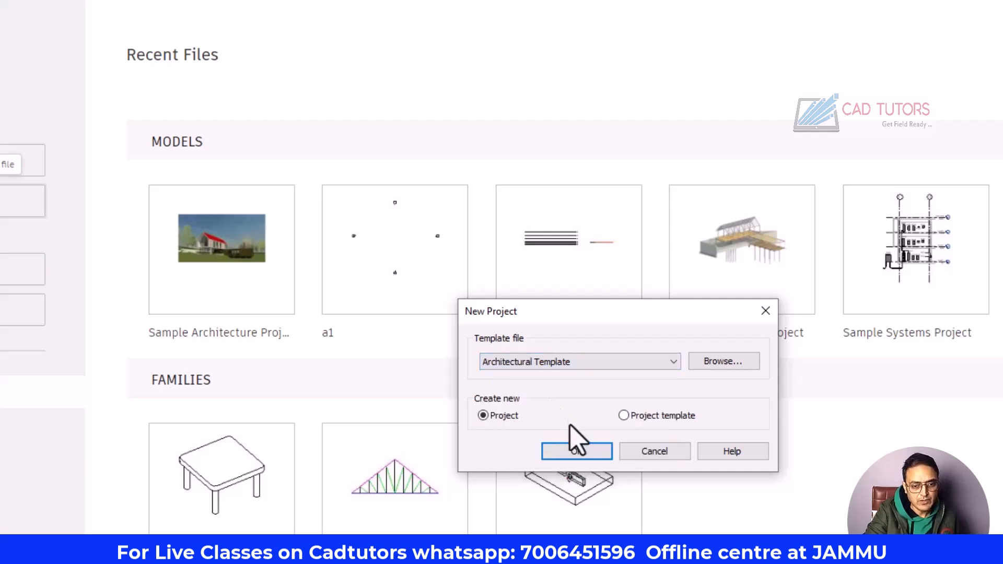
pyautogui.click(577, 451)
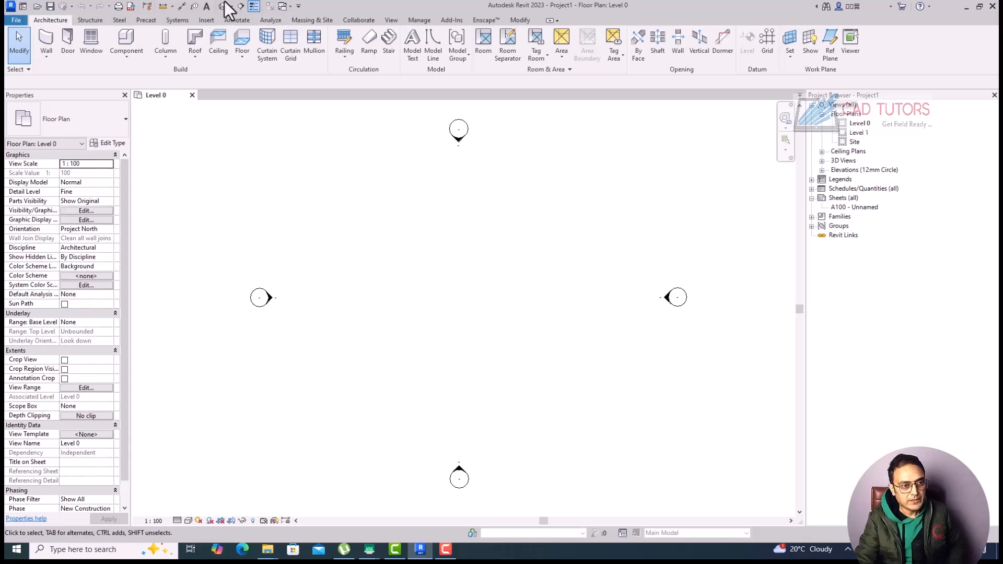
# Review the quick access customization options, the file export formats, and the structure, steel and precast tool sets.
pyautogui.click(298, 6)
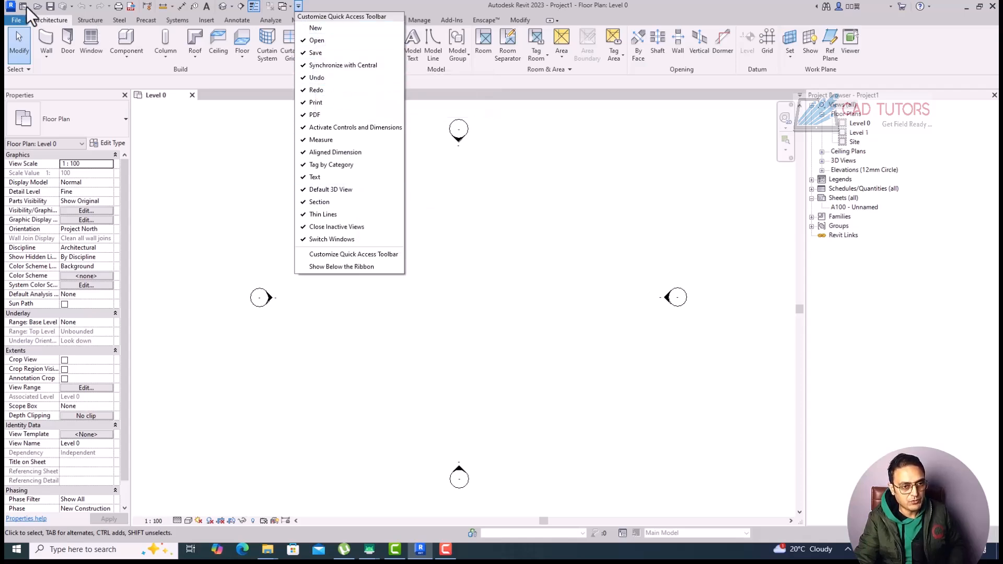
pyautogui.click(312, 30)
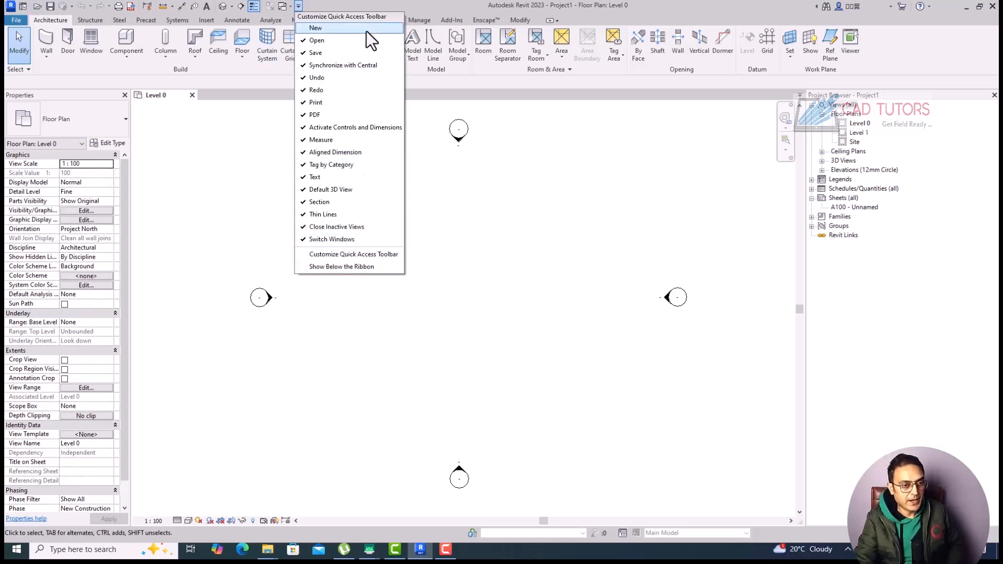
pyautogui.click(231, 248)
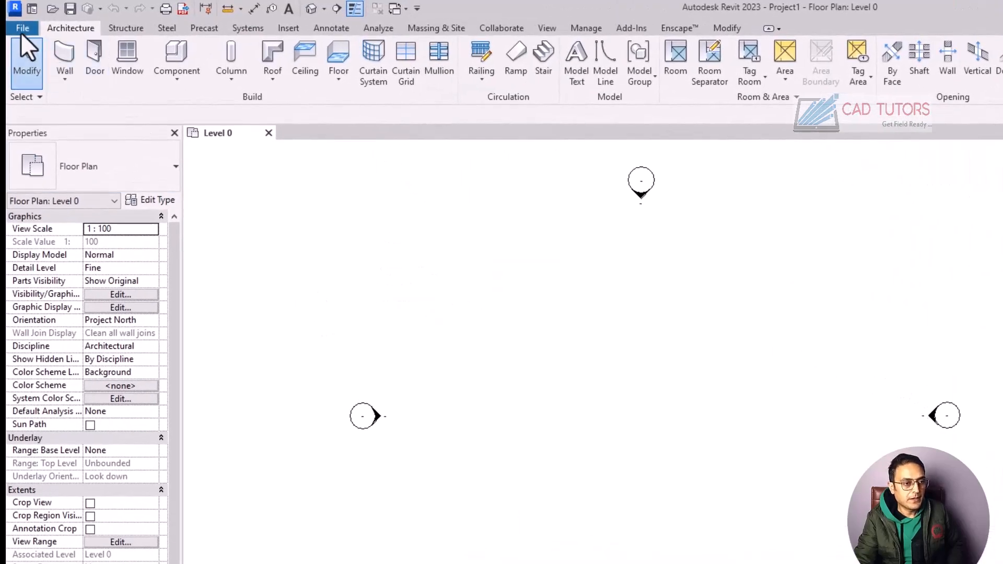
pyautogui.click(21, 29)
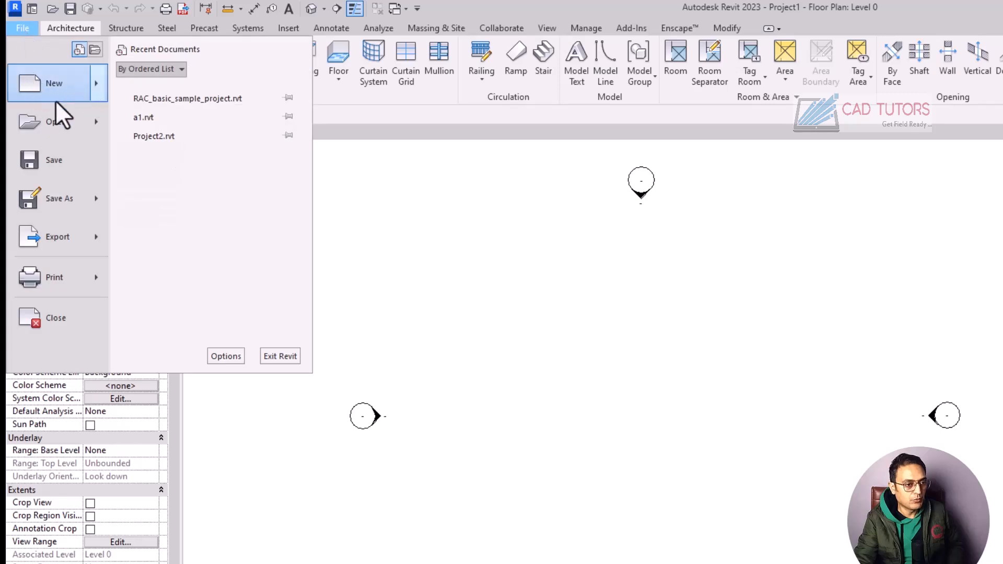
pyautogui.moveTo(58, 236)
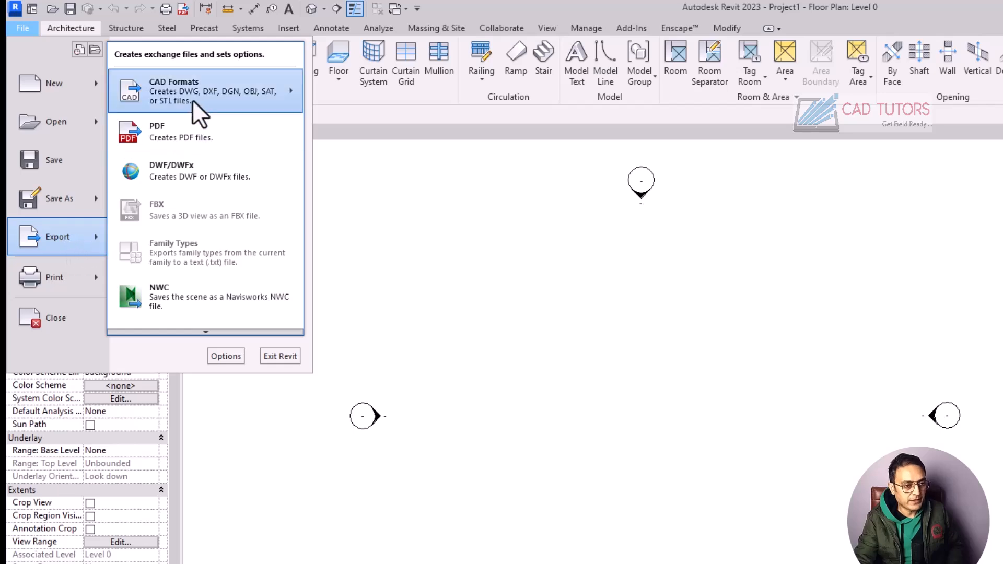
pyautogui.click(441, 287)
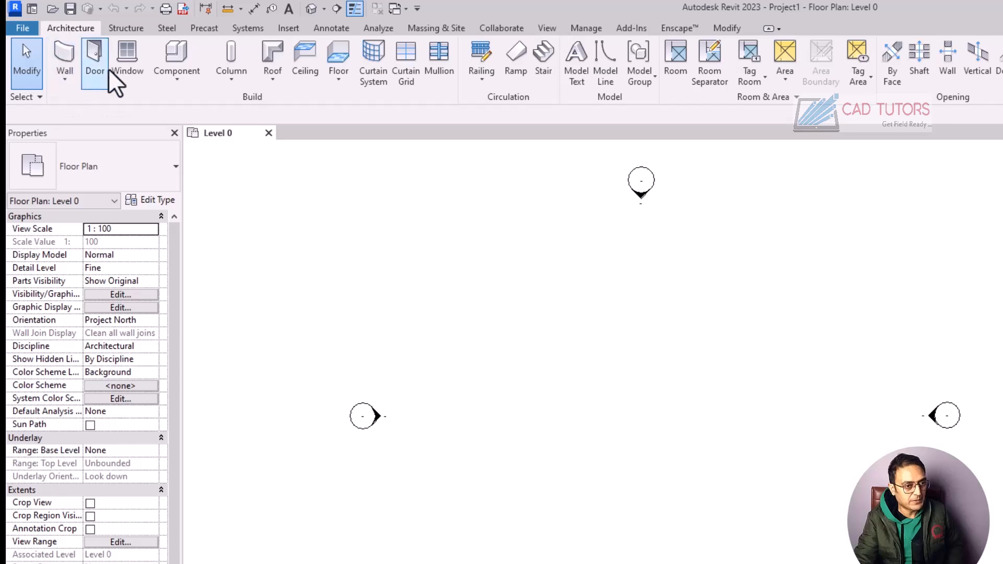
pyautogui.click(137, 31)
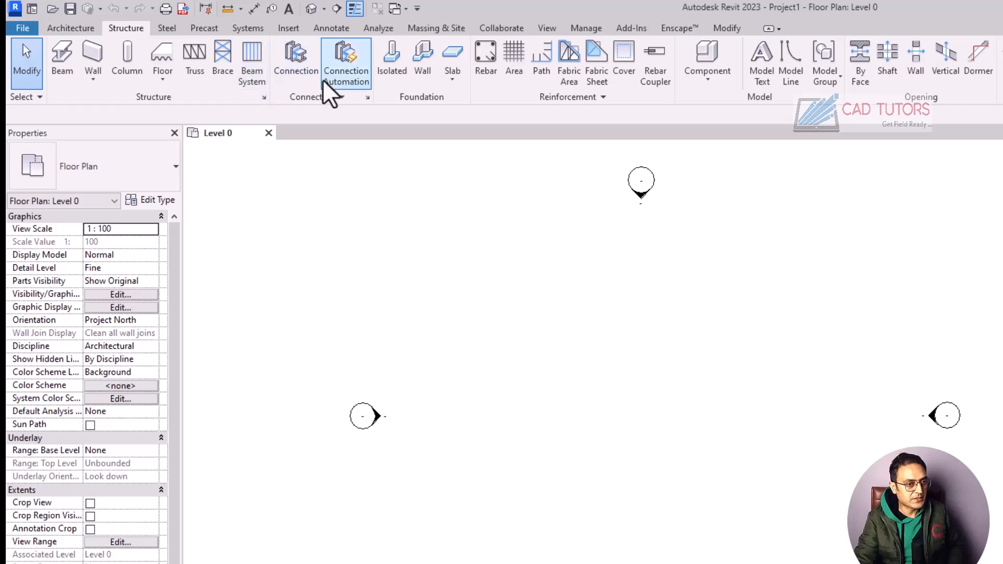
pyautogui.click(167, 28)
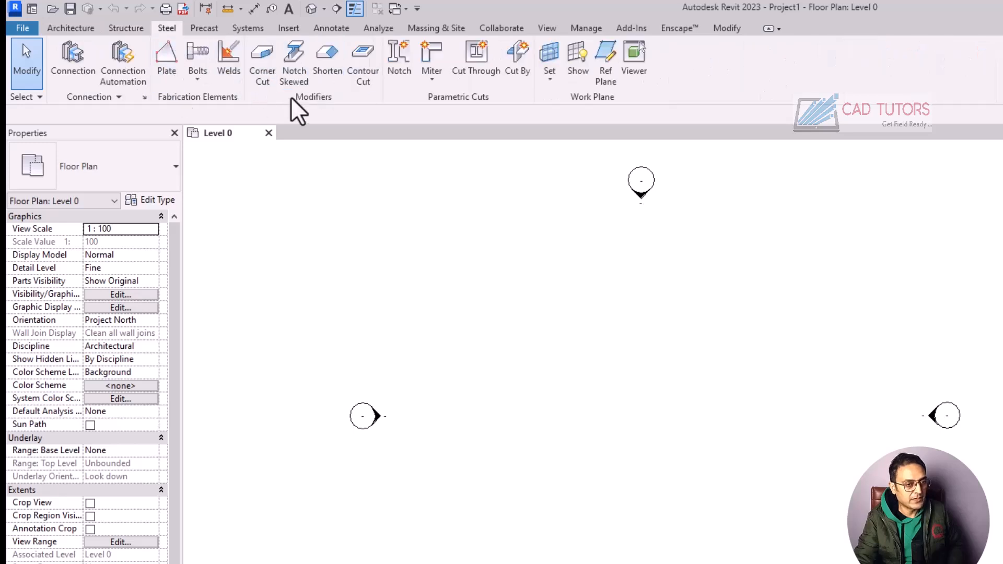
pyautogui.click(201, 29)
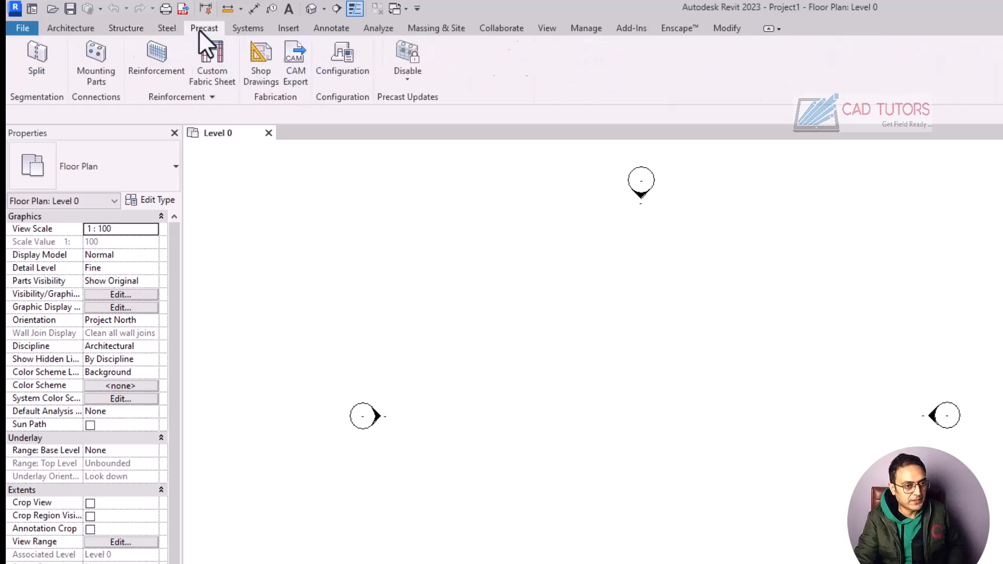
pyautogui.click(70, 29)
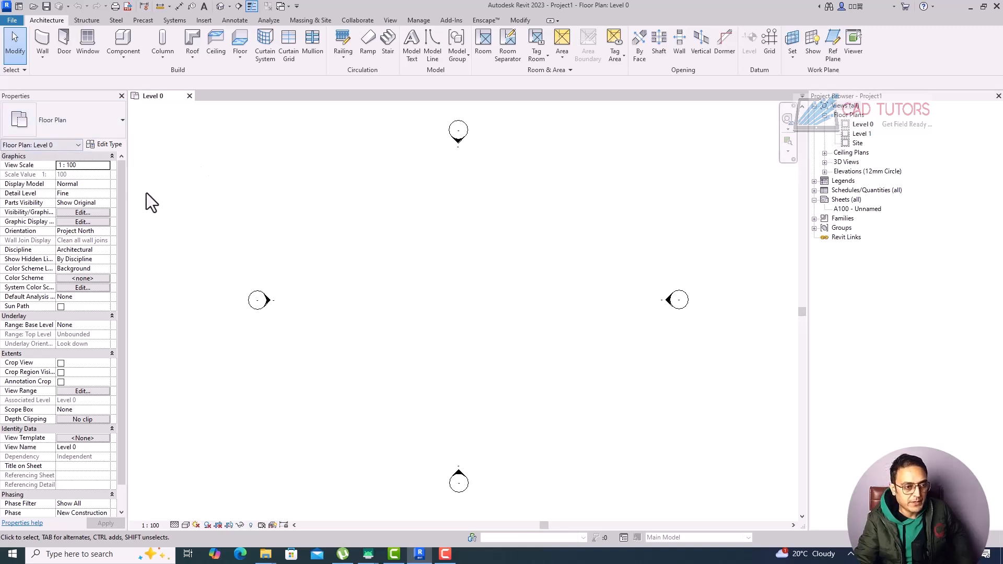
pyautogui.click(45, 61)
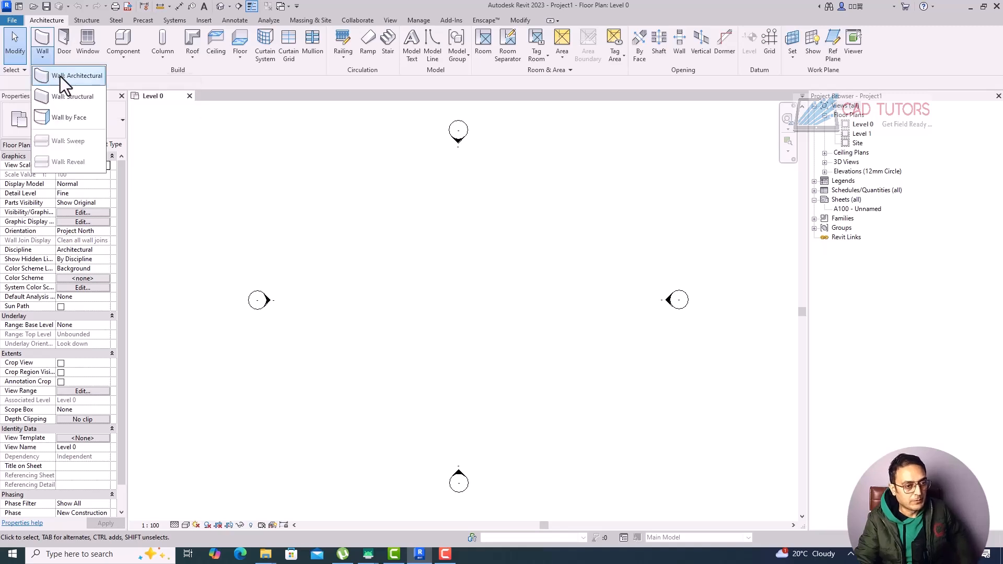
pyautogui.click(60, 77)
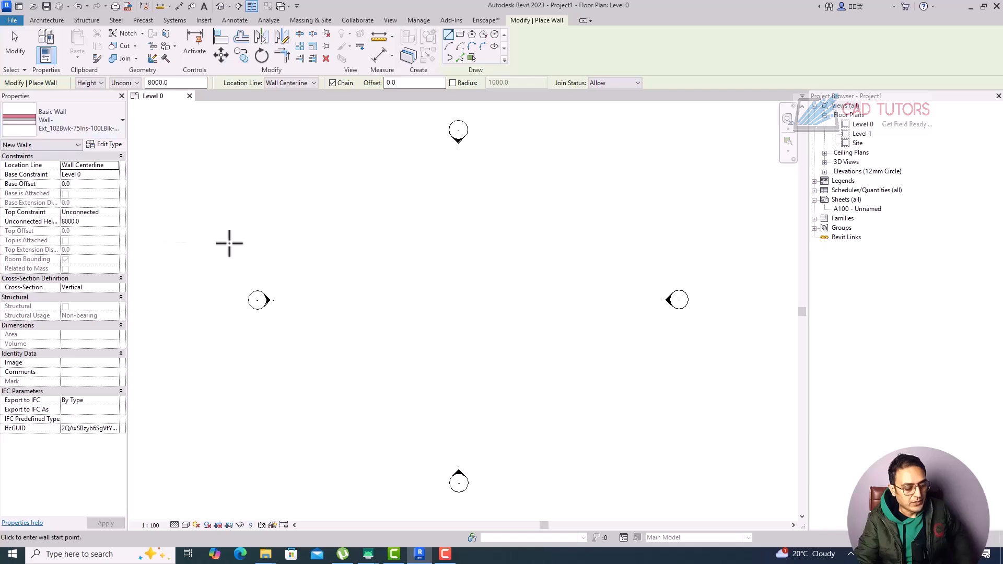
pyautogui.press('Escape')
pyautogui.press('Escape')
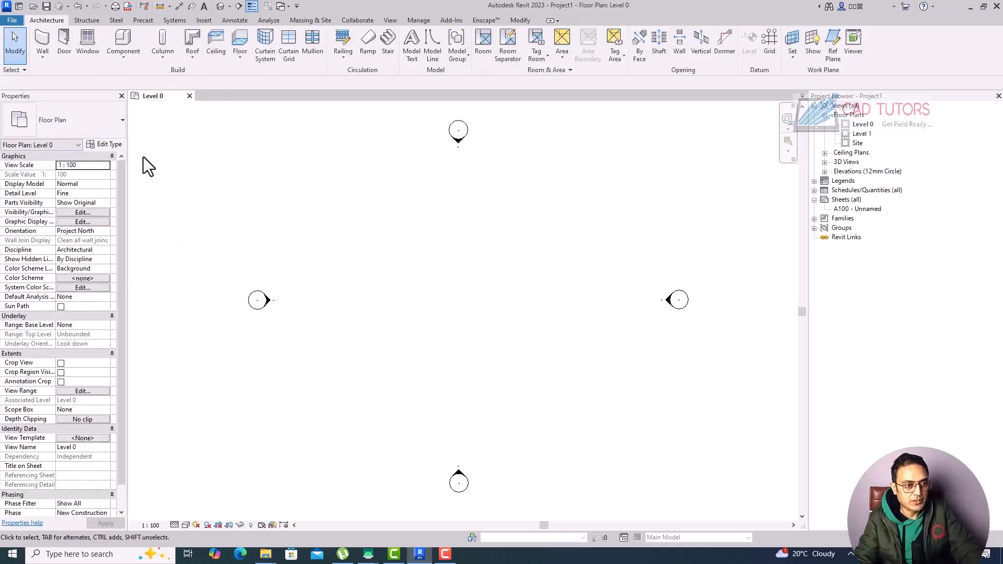
pyautogui.click(70, 39)
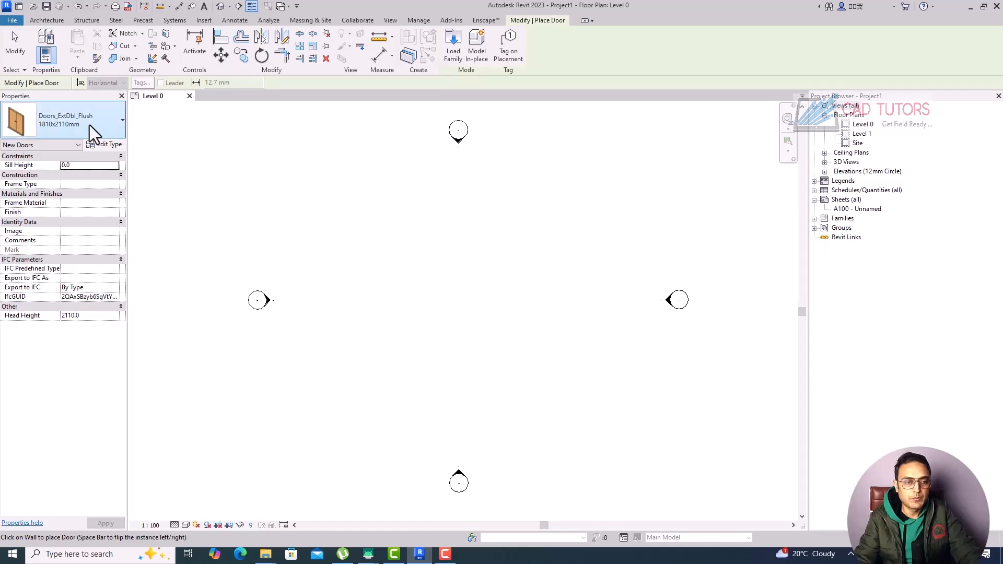
pyautogui.press('Escape')
pyautogui.press('Escape')
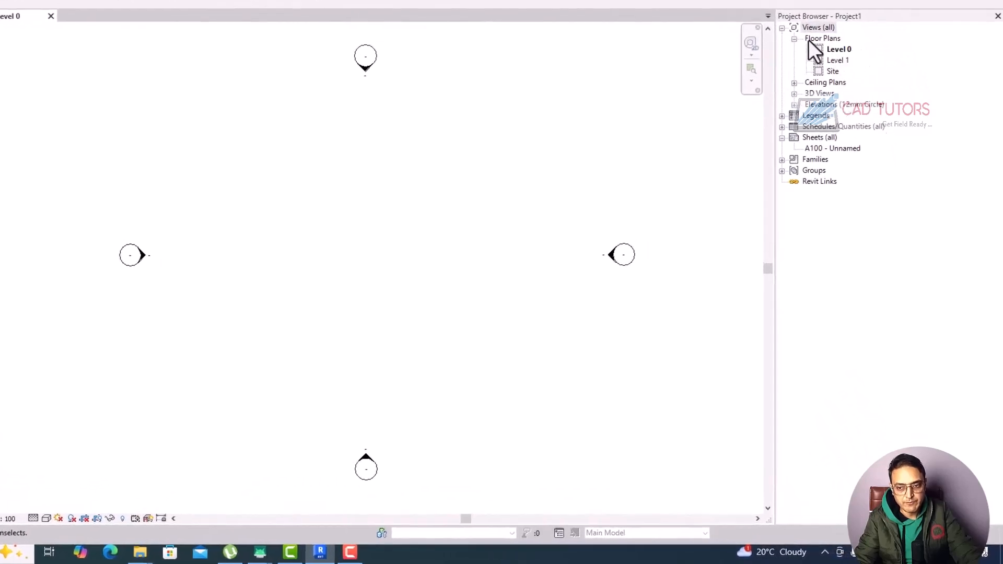
# Examine the Level 1 floor plan and the levels in the South elevation, and return to the Level 0 floor plan.
pyautogui.click(794, 104)
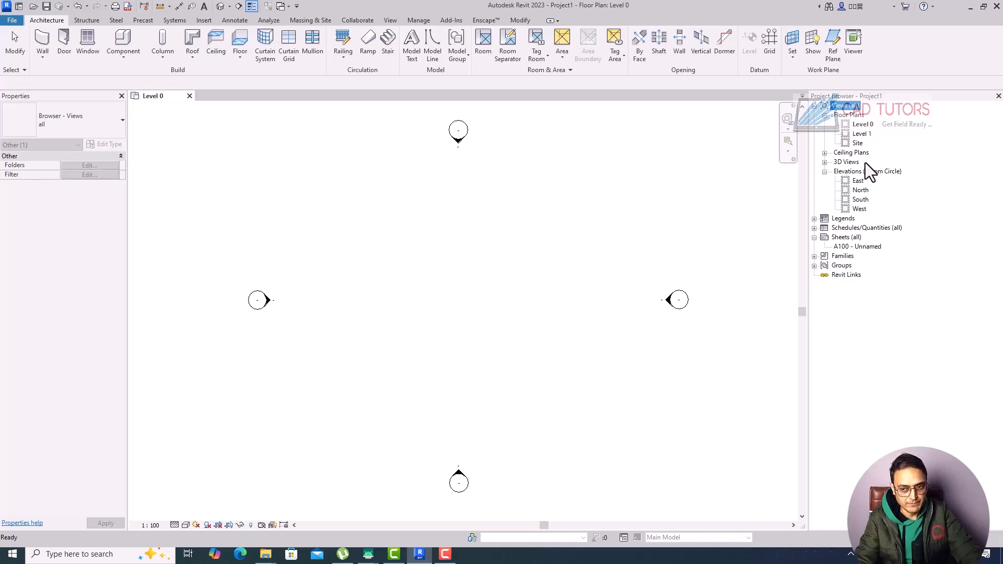
pyautogui.doubleClick(861, 134)
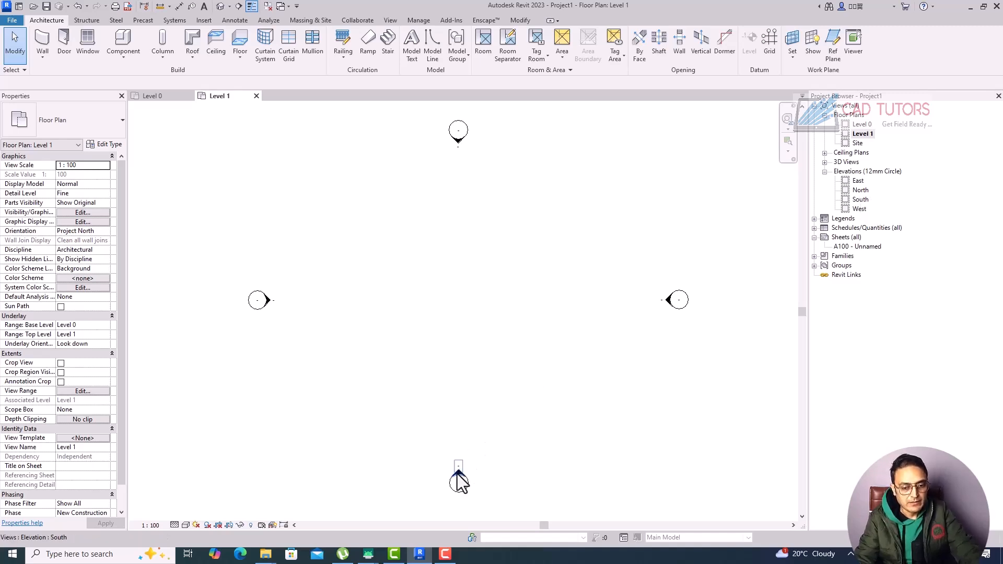
pyautogui.doubleClick(860, 199)
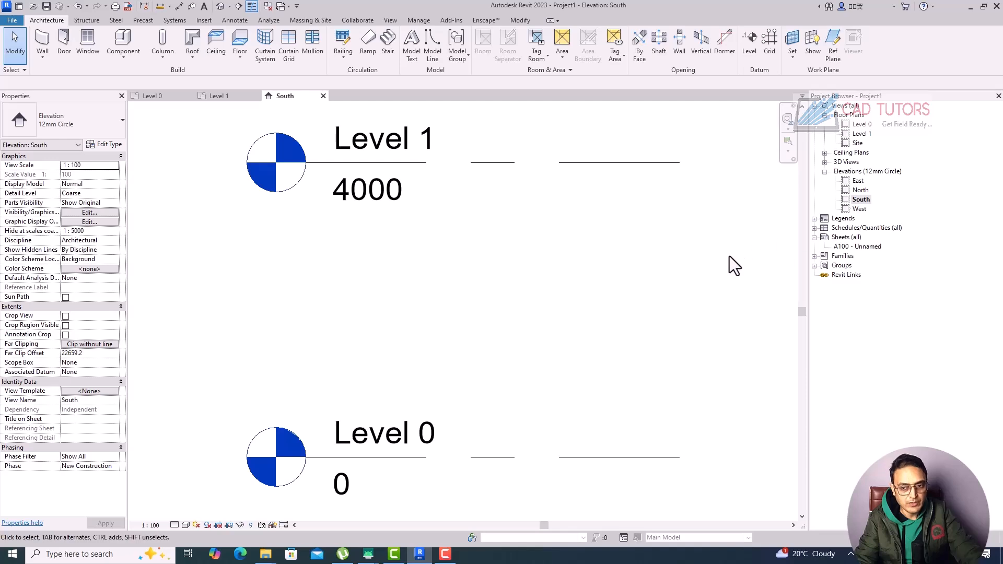
pyautogui.doubleClick(857, 125)
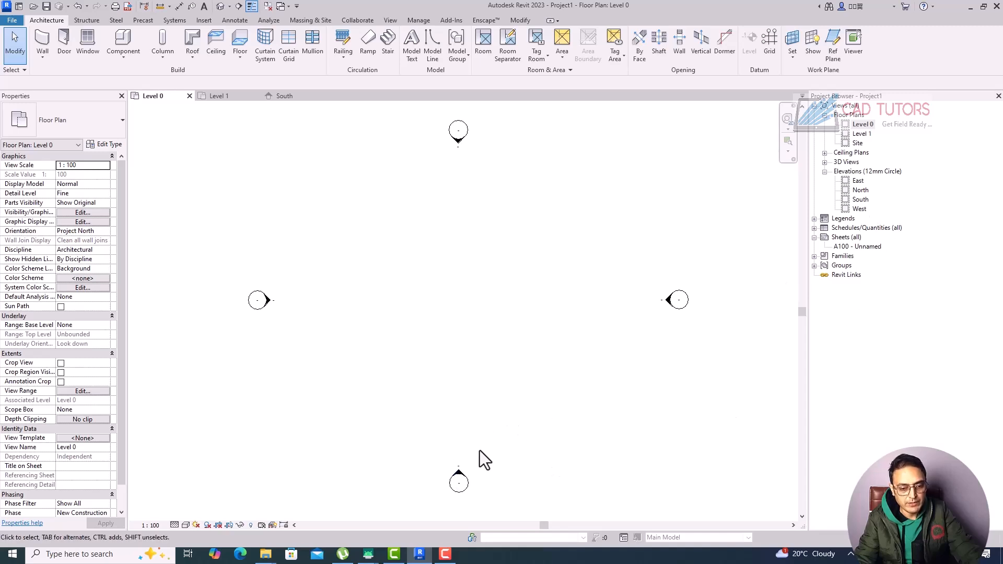
pyautogui.doubleClick(458, 473)
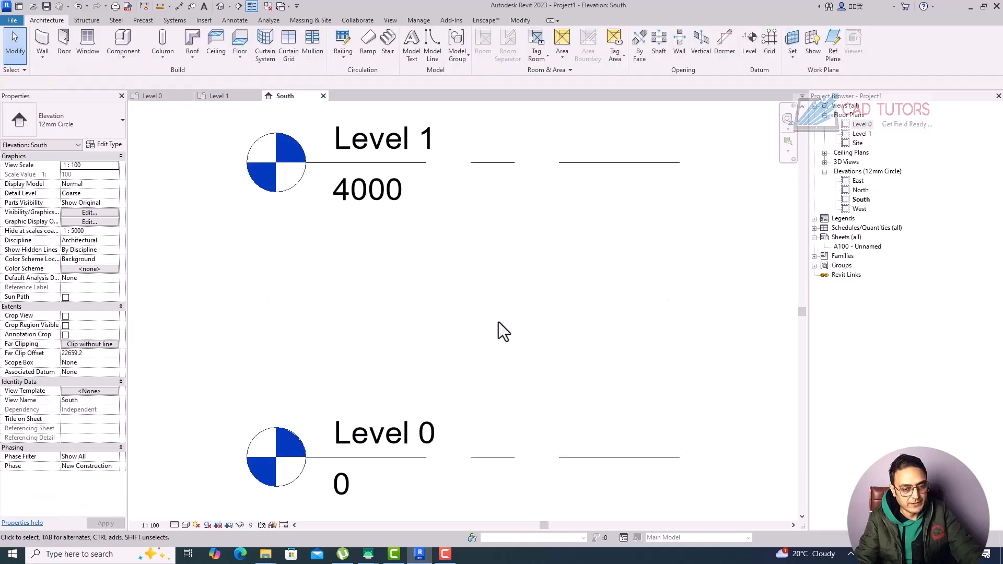
pyautogui.scroll(-5, 381, 300)
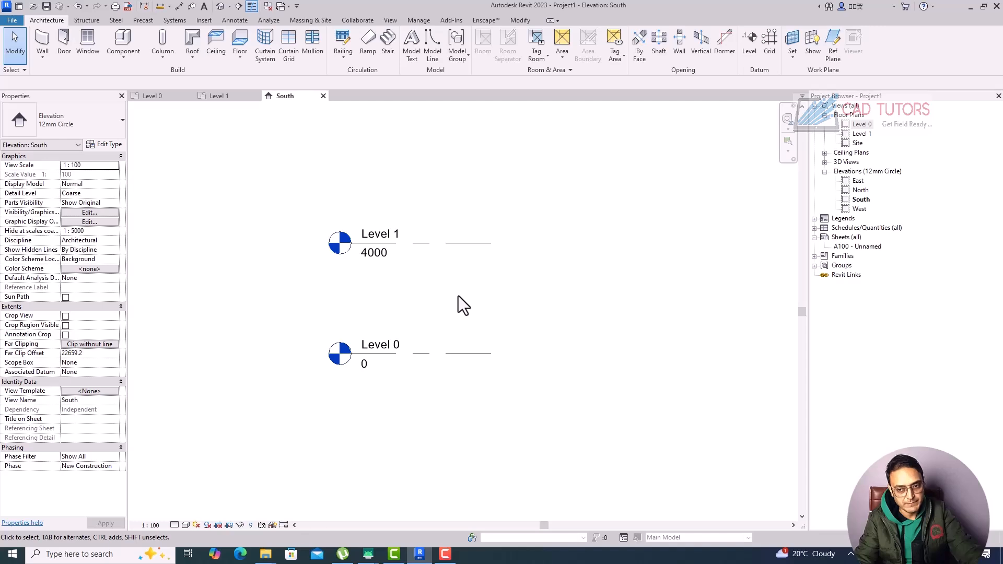
pyautogui.doubleClick(861, 125)
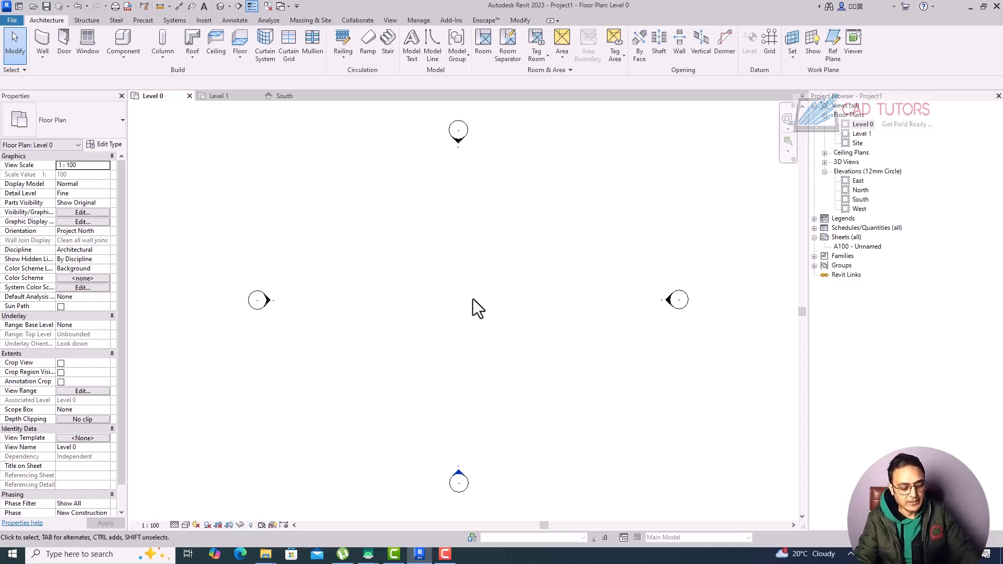
# Set the project's length units to meters with rounding to 2 decimal places.
pyautogui.press('u')
pyautogui.press('n')
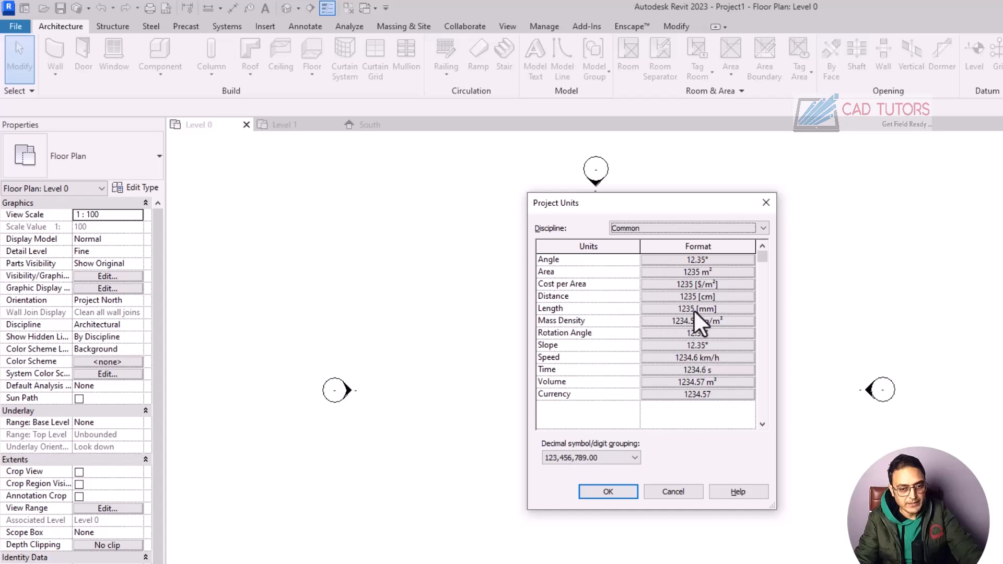
pyautogui.click(695, 309)
pyautogui.click(703, 289)
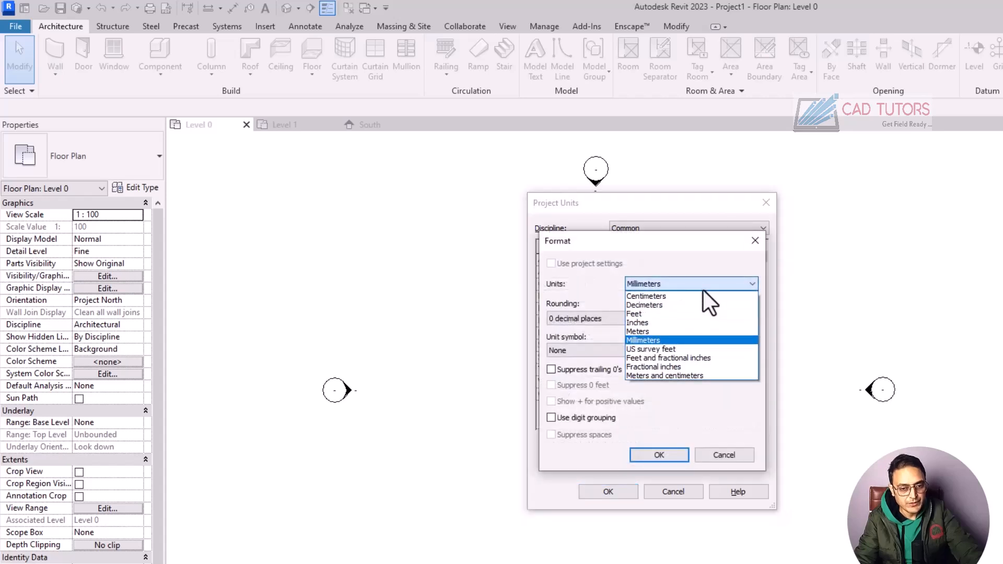
pyautogui.click(651, 332)
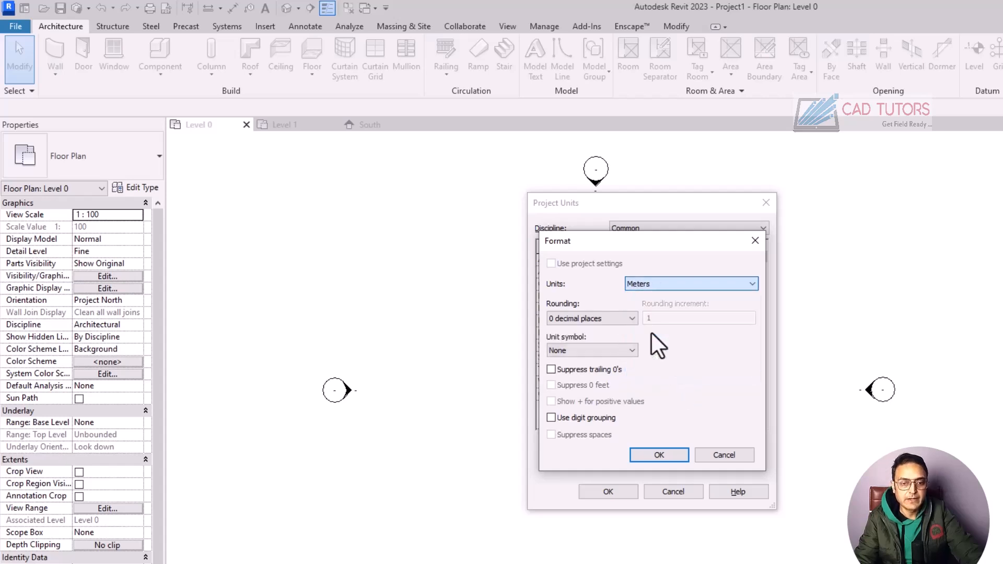
pyautogui.click(616, 321)
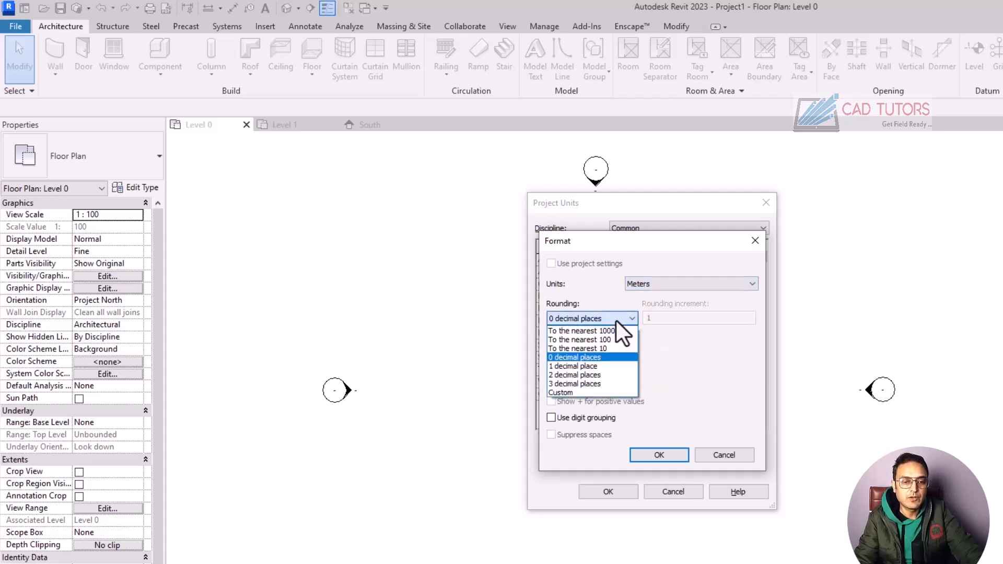
pyautogui.click(603, 374)
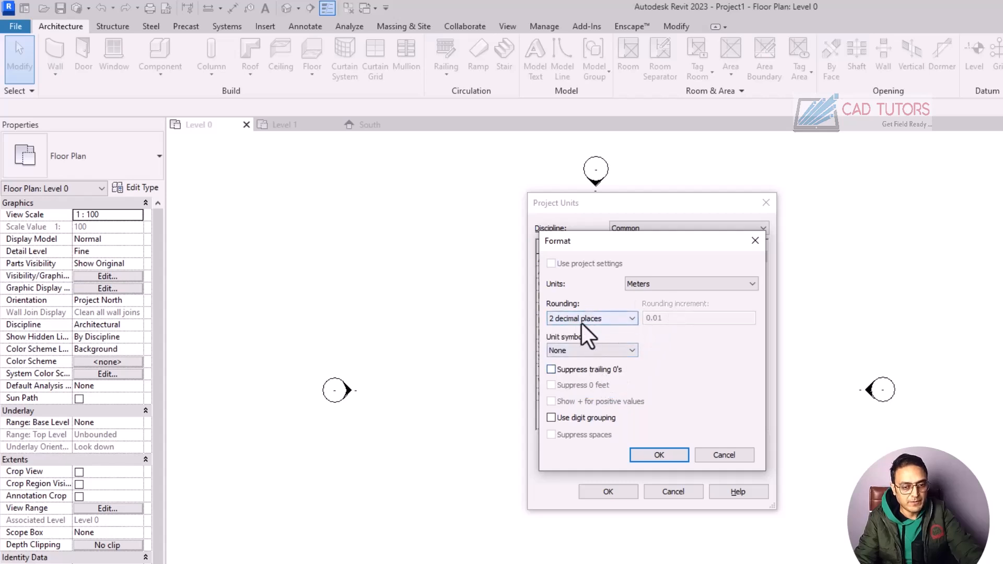
pyautogui.click(659, 453)
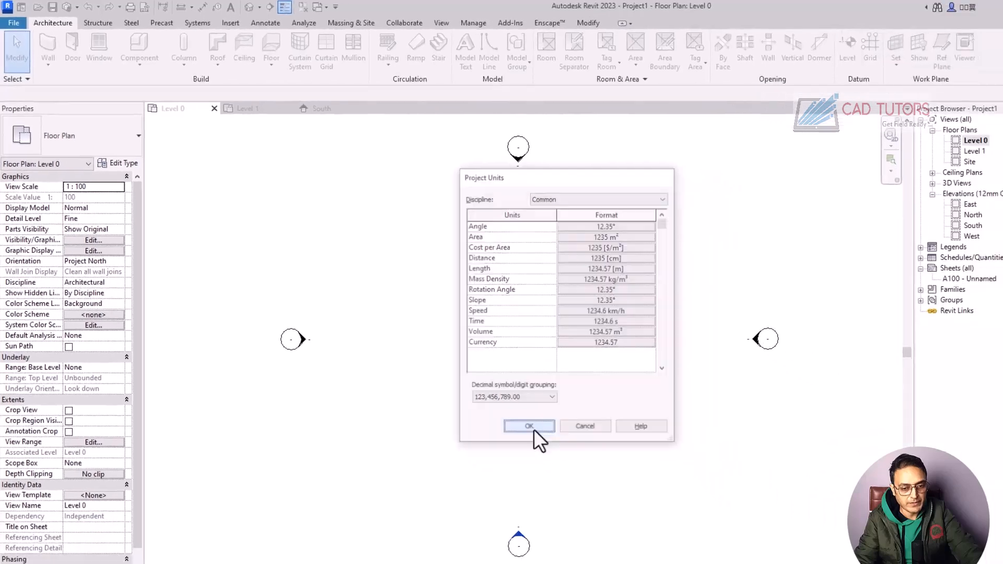
pyautogui.click(608, 491)
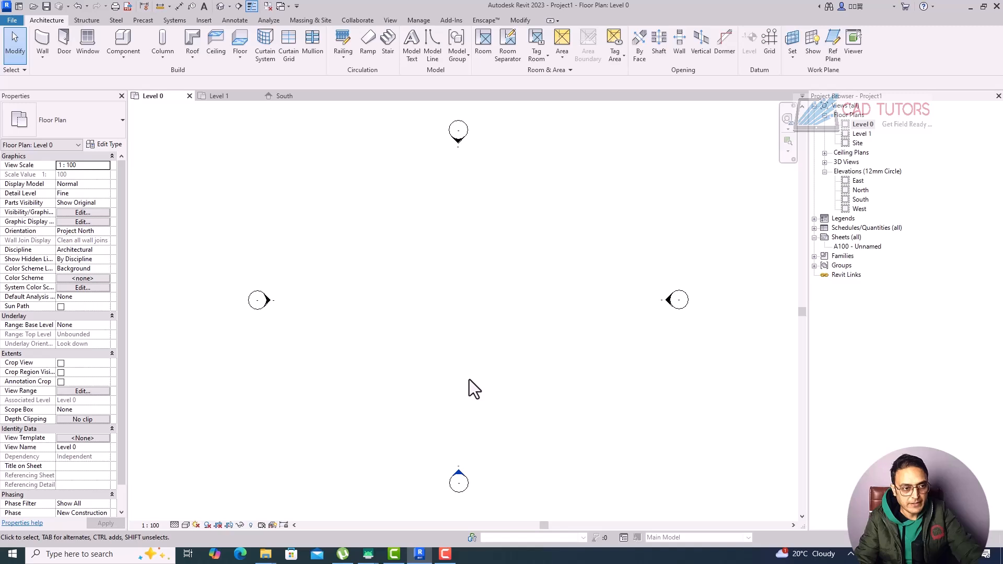
# Start an architectural wall and choose the Wall-Ret_300Con type for it.
pyautogui.click(42, 59)
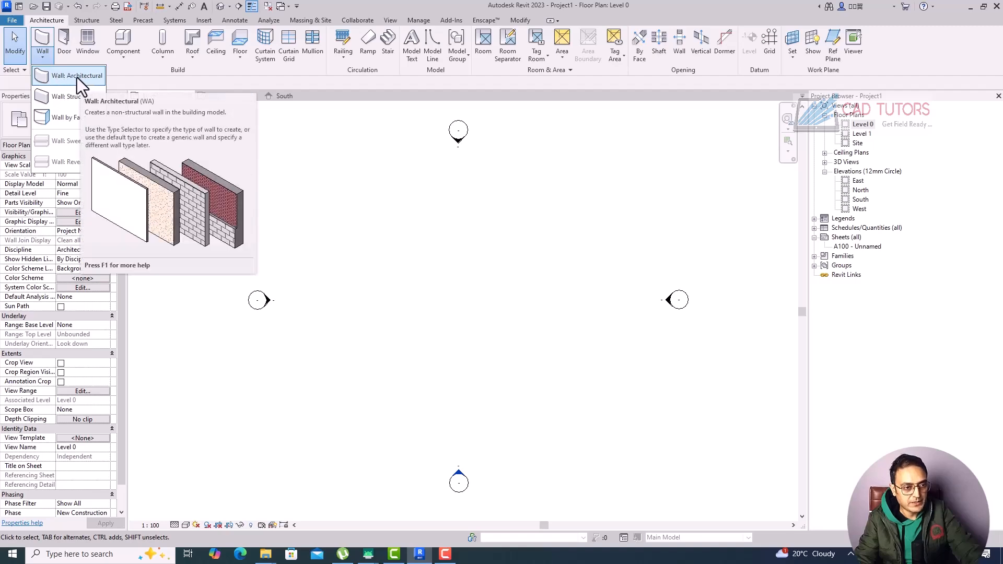
pyautogui.click(77, 77)
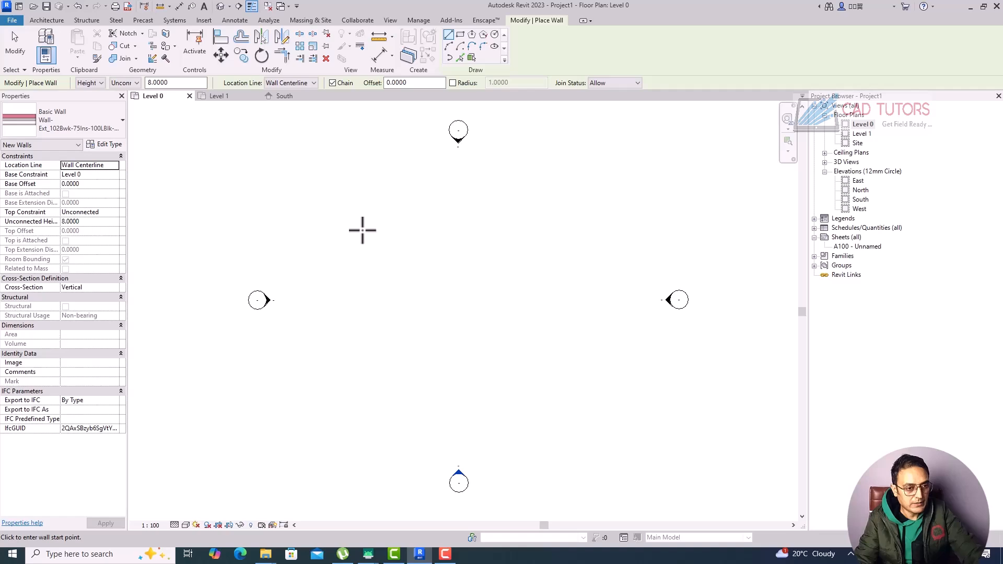
pyautogui.press('Escape')
pyautogui.press('w')
pyautogui.press('a')
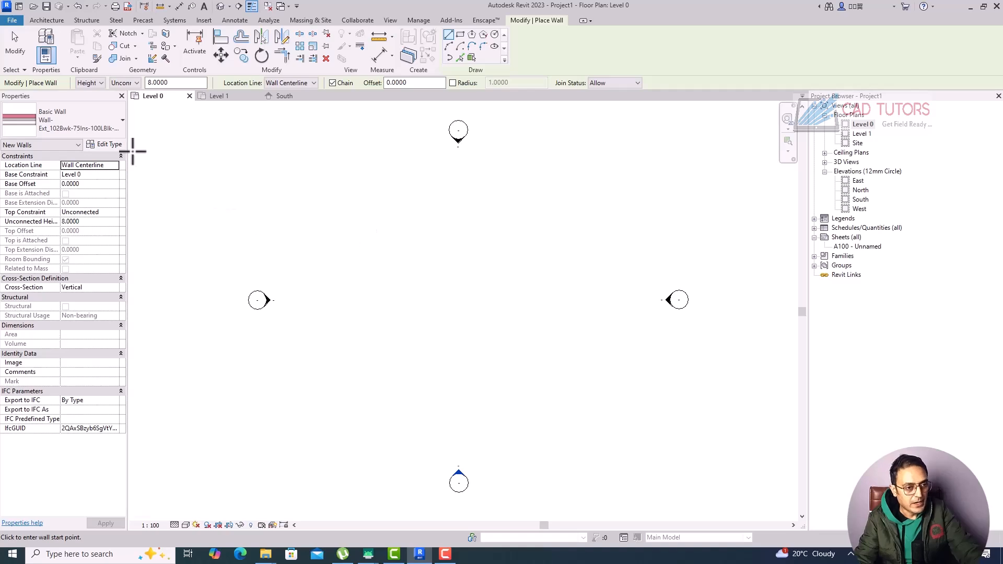
pyautogui.click(107, 121)
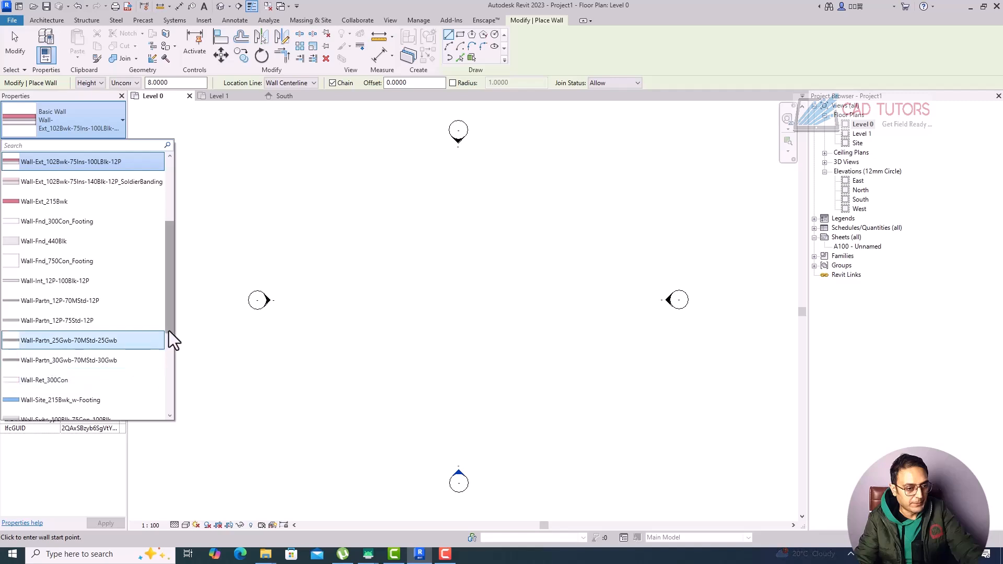
pyautogui.moveTo(170, 330)
pyautogui.mouseDown()
pyautogui.moveTo(168, 364)
pyautogui.moveTo(174, 252)
pyautogui.moveTo(171, 340)
pyautogui.mouseUp()
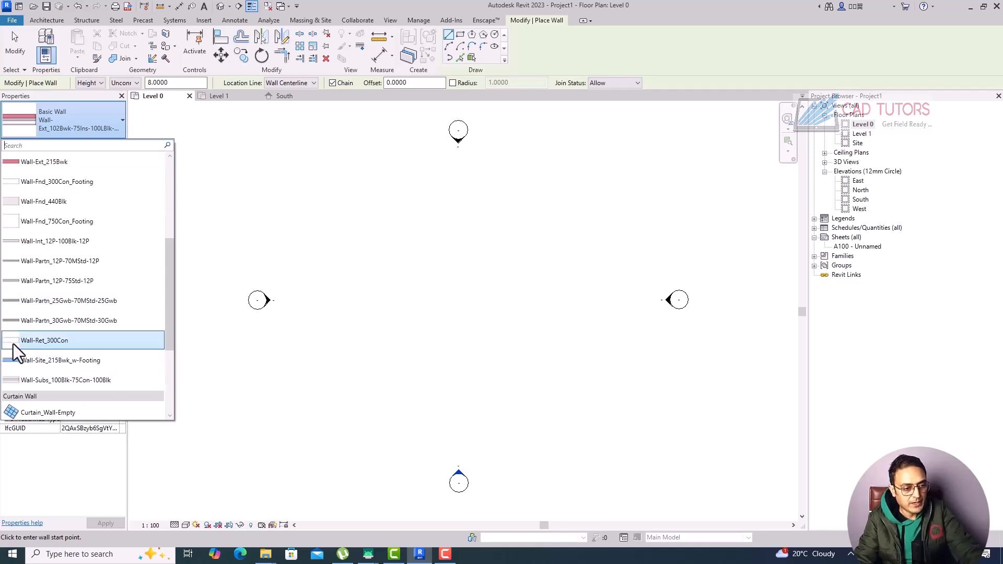
pyautogui.click(61, 344)
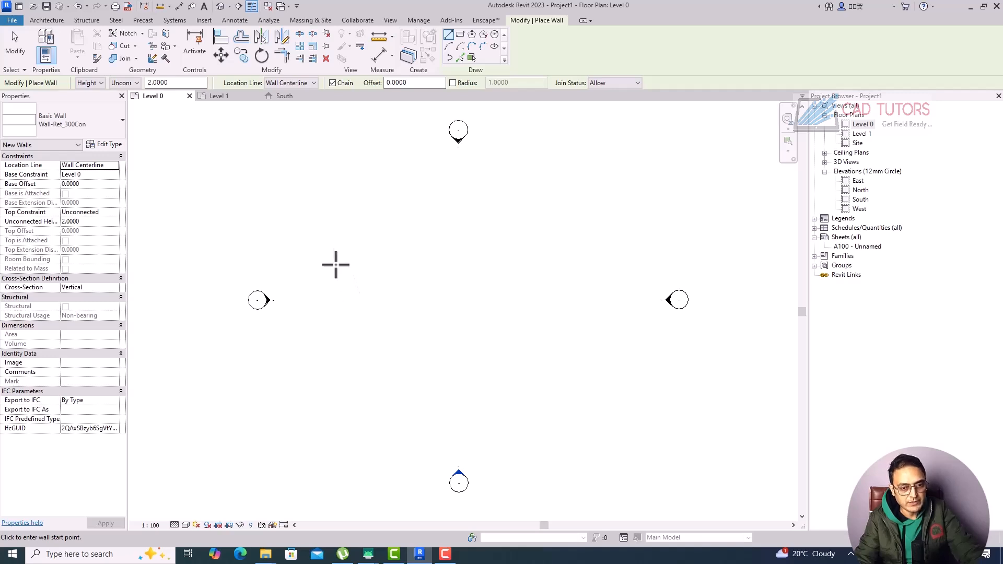
# Draw a closed rectangular loop of walls in the Level 0 plan, 10 m long and 7 m wide.
pyautogui.click(323, 236)
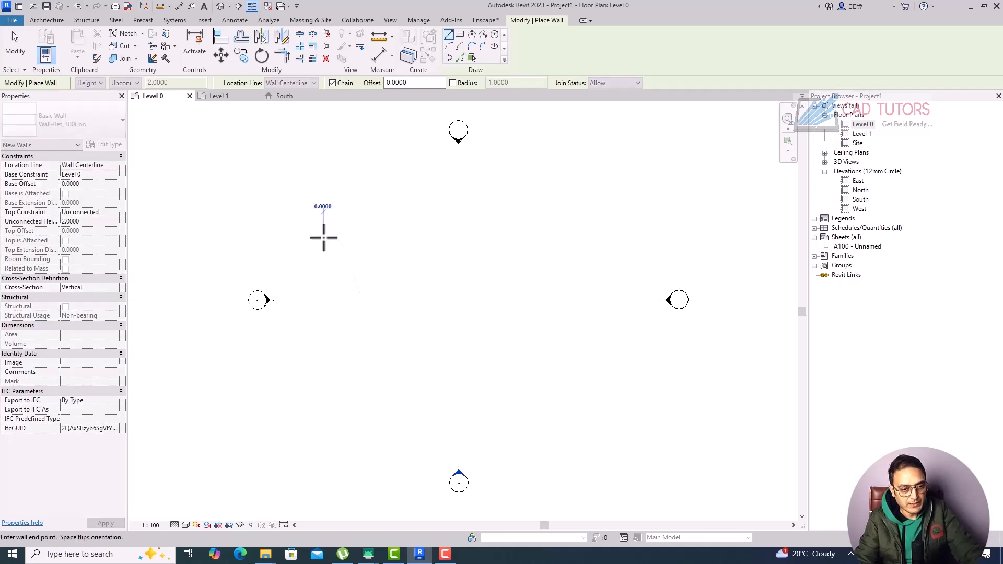
pyautogui.scroll(1, 323, 236)
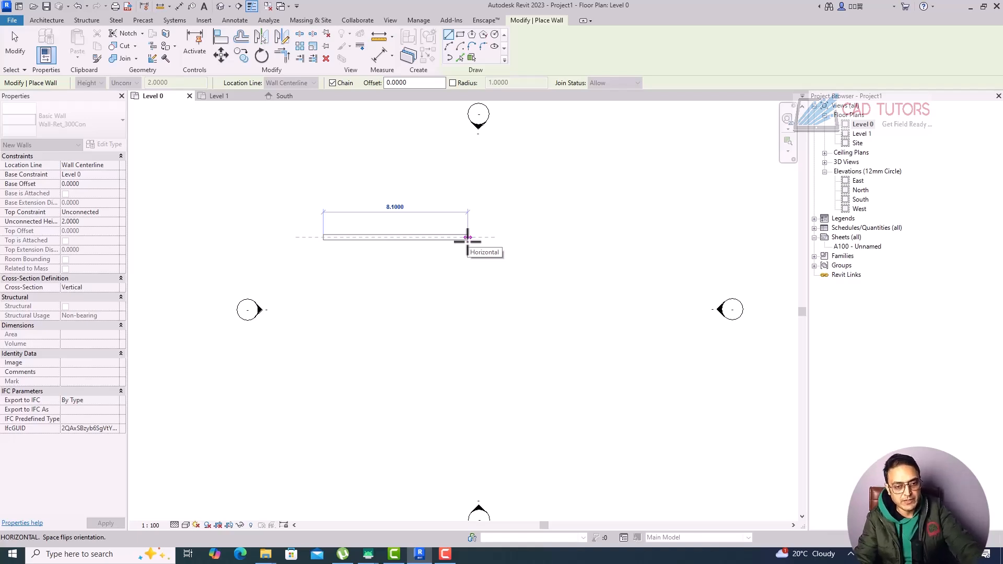
pyautogui.write('10')
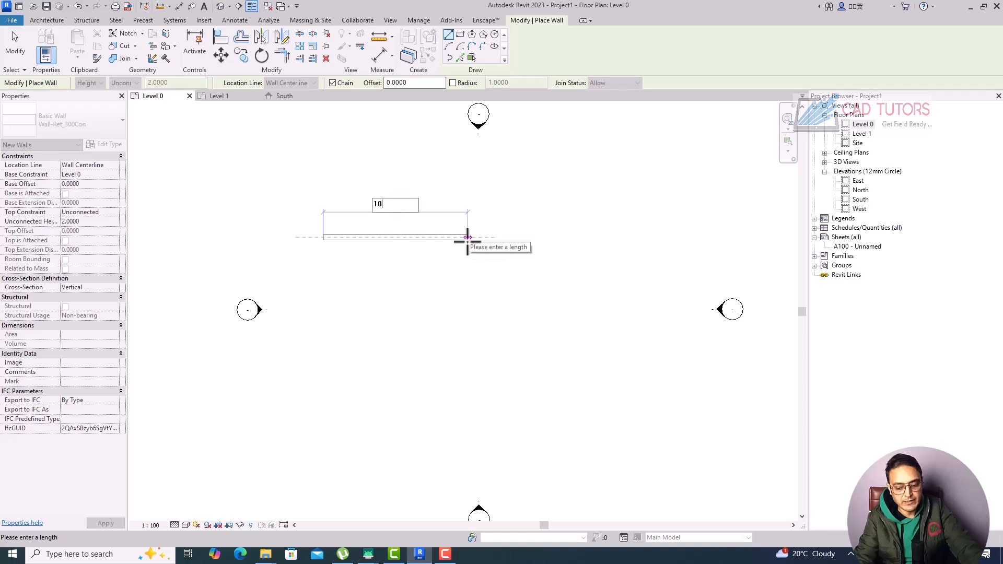
pyautogui.press('Return')
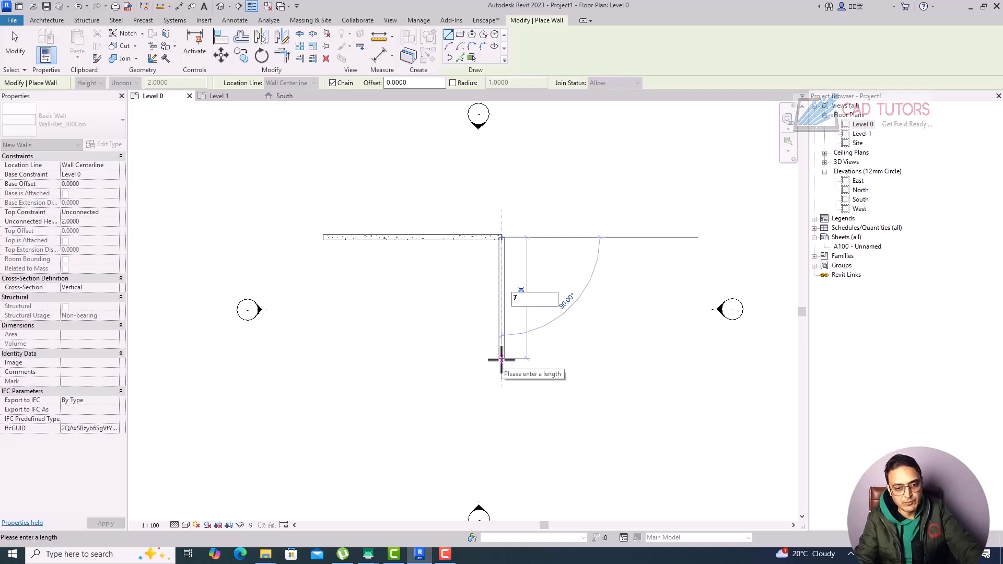
pyautogui.click(502, 359)
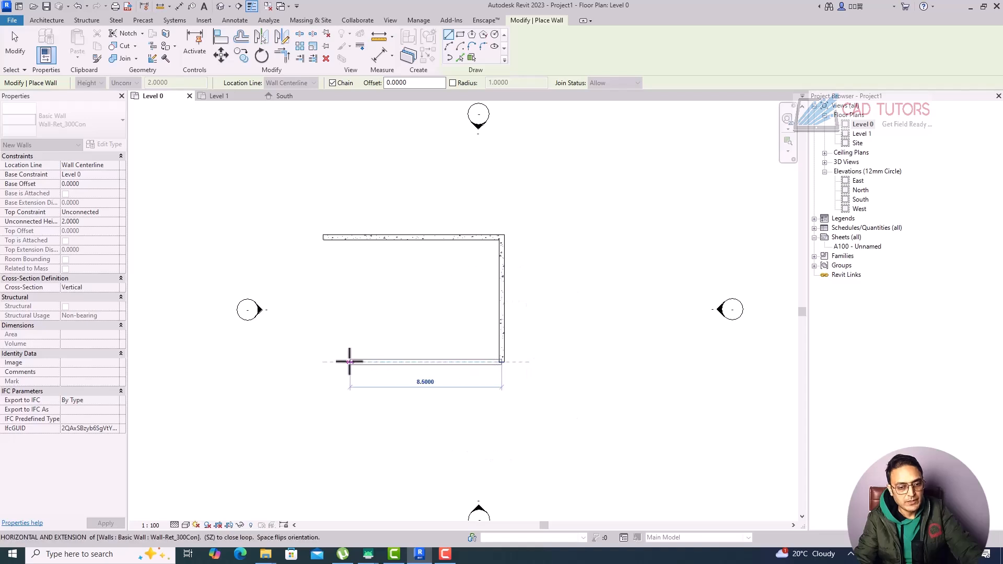
pyautogui.click(323, 361)
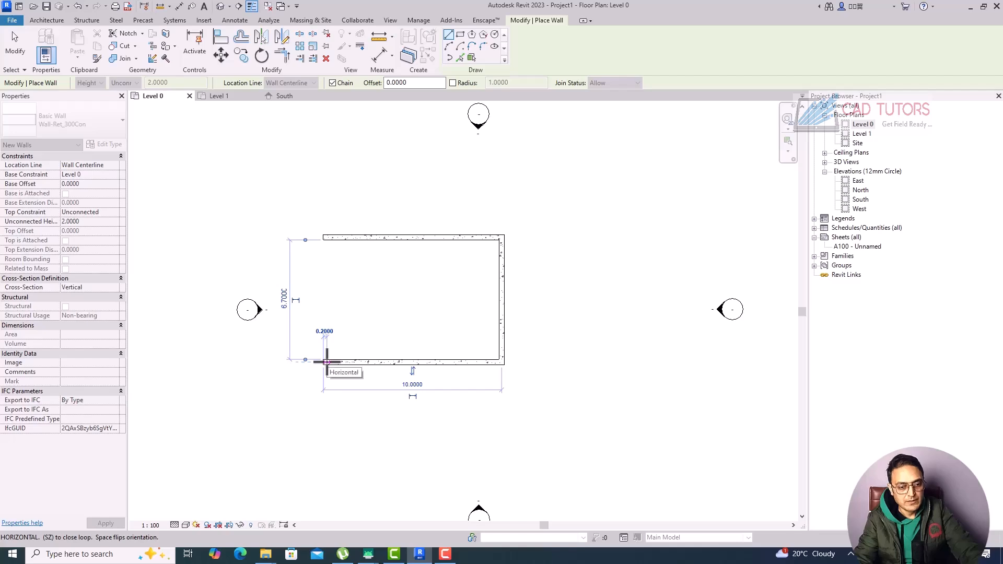
pyautogui.click(323, 239)
pyautogui.press('Escape')
pyautogui.press('Escape')
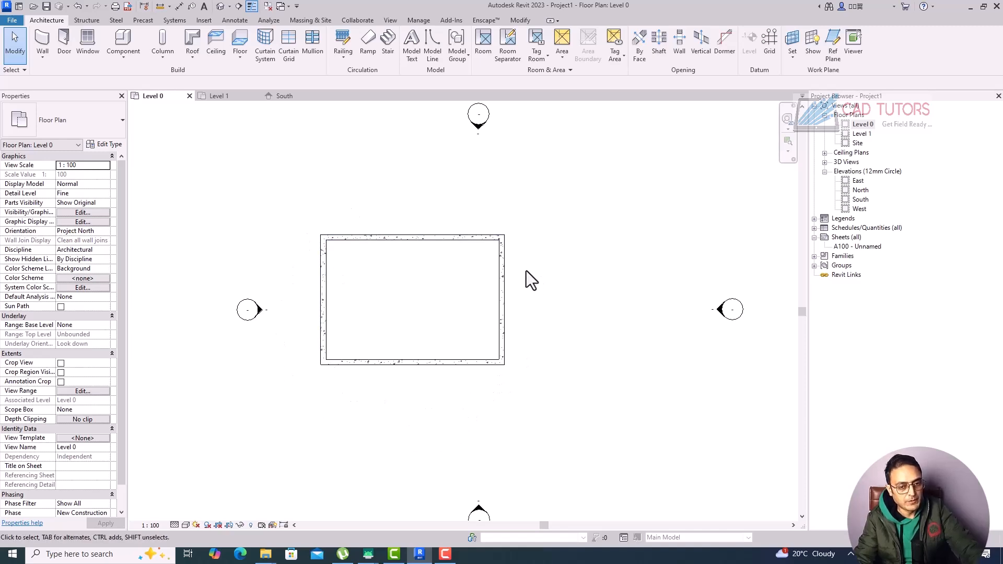
# Examine the walls in the South elevation and the 3D view, and return to the Level 0 floor plan.
pyautogui.doubleClick(862, 201)
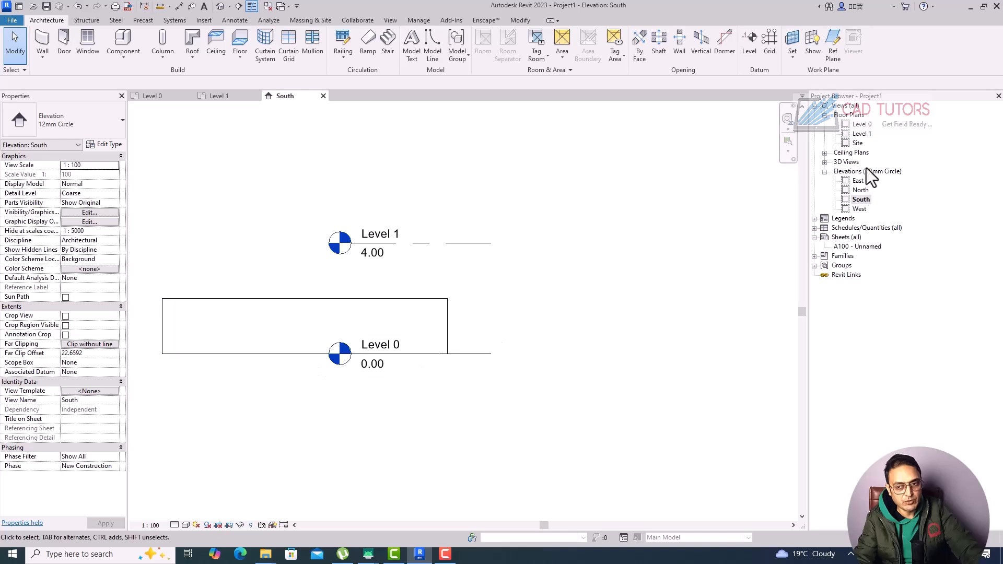
pyautogui.doubleClick(864, 127)
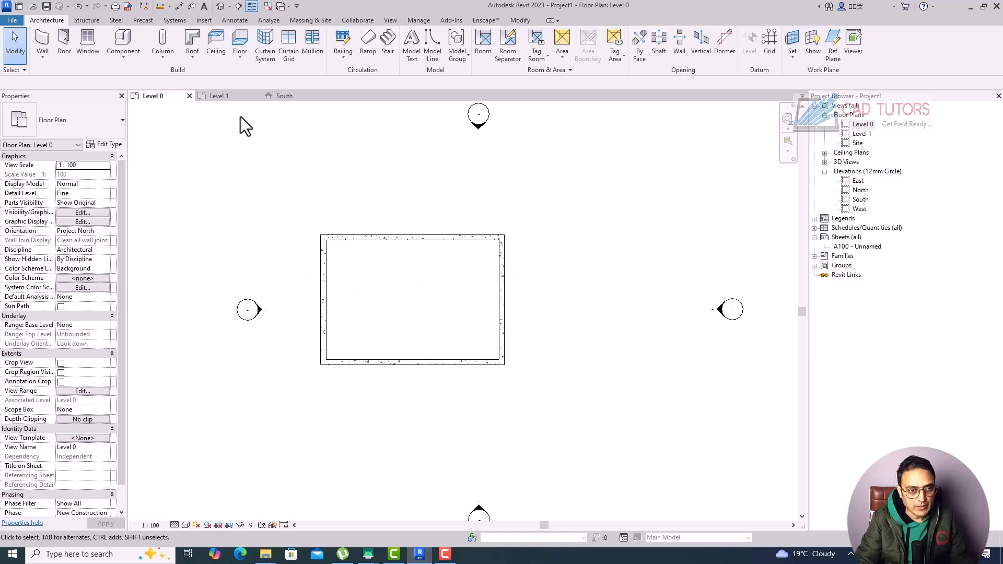
pyautogui.click(220, 7)
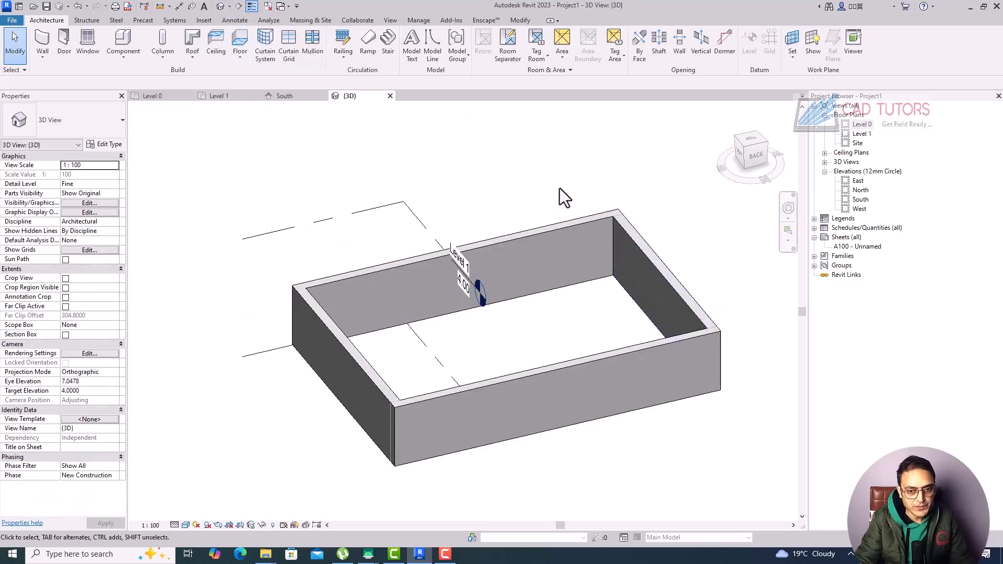
pyautogui.keyDown('shift'); pyautogui.moveTo(559, 195); pyautogui.dragTo(529, 219, button='middle'); pyautogui.keyUp('shift')
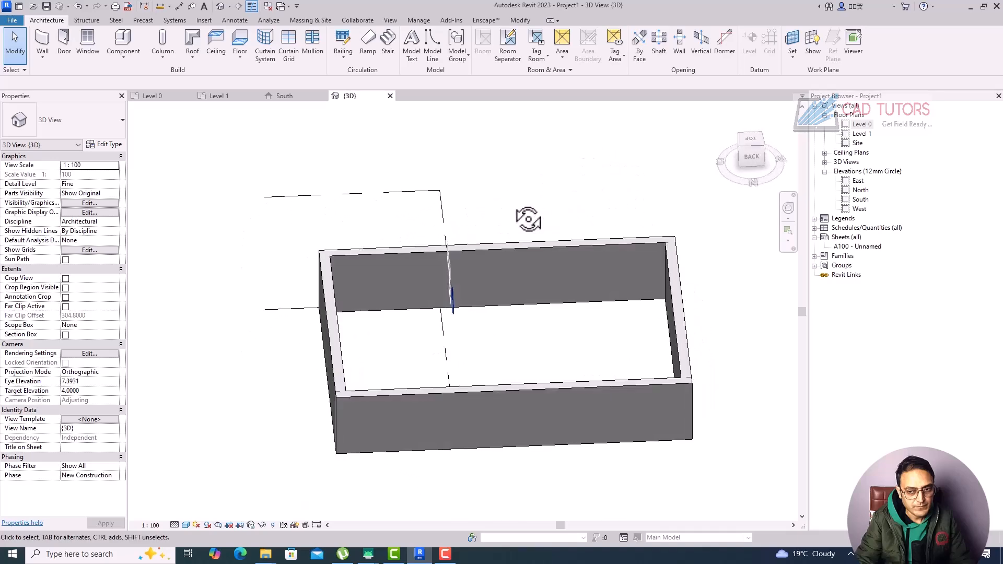
pyautogui.doubleClick(857, 127)
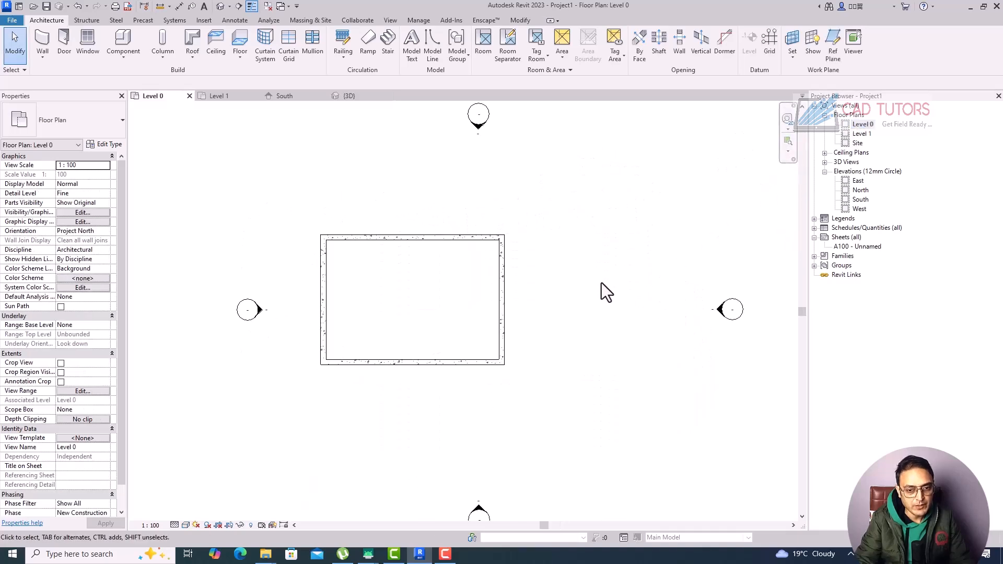
# Delete all four walls of the rectangle from the Level 0 plan.
pyautogui.moveTo(307, 220)
pyautogui.mouseDown()
pyautogui.moveTo(331, 256)
pyautogui.moveTo(314, 218)
pyautogui.mouseUp()
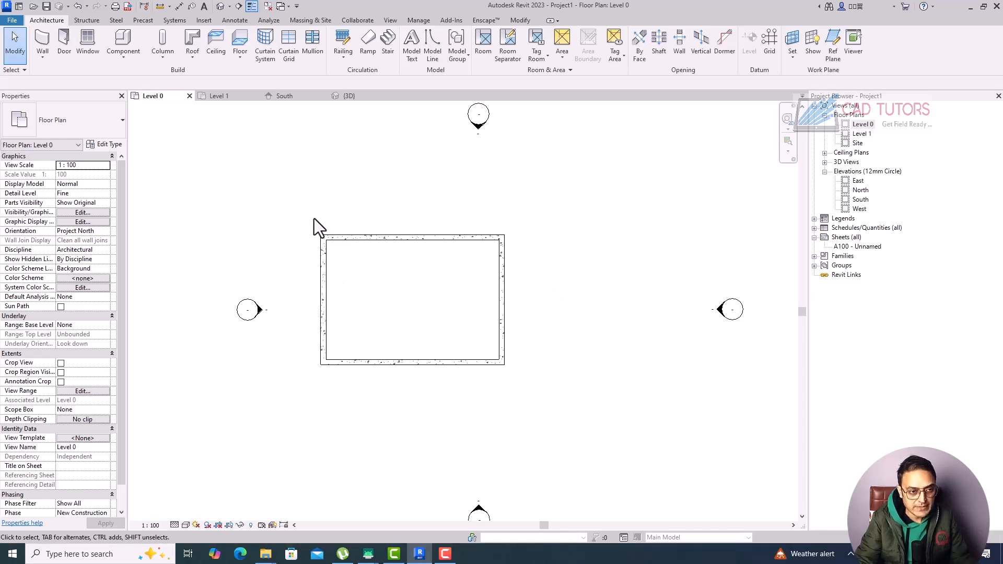
pyautogui.moveTo(314, 219); pyautogui.dragTo(534, 387)
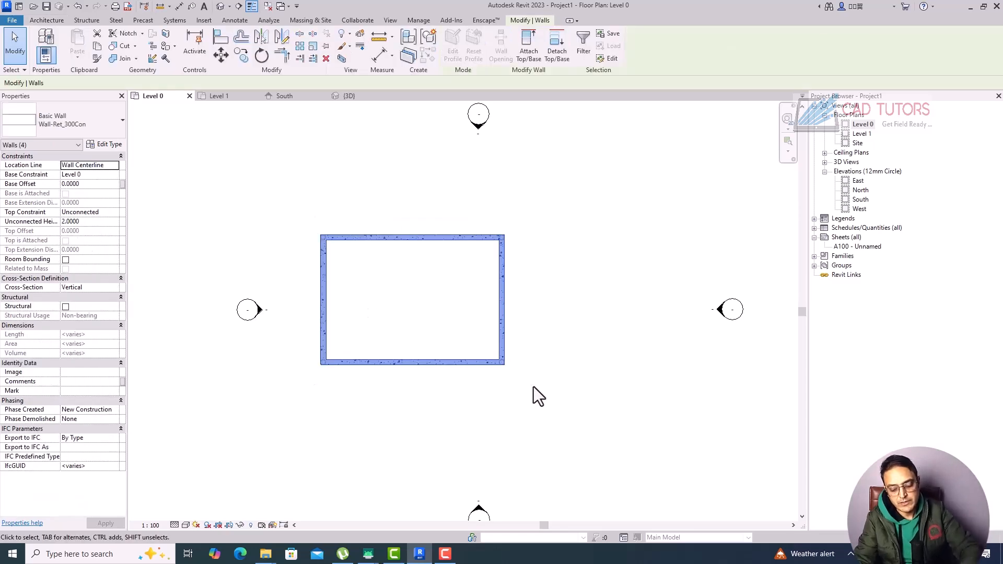
pyautogui.click(534, 386)
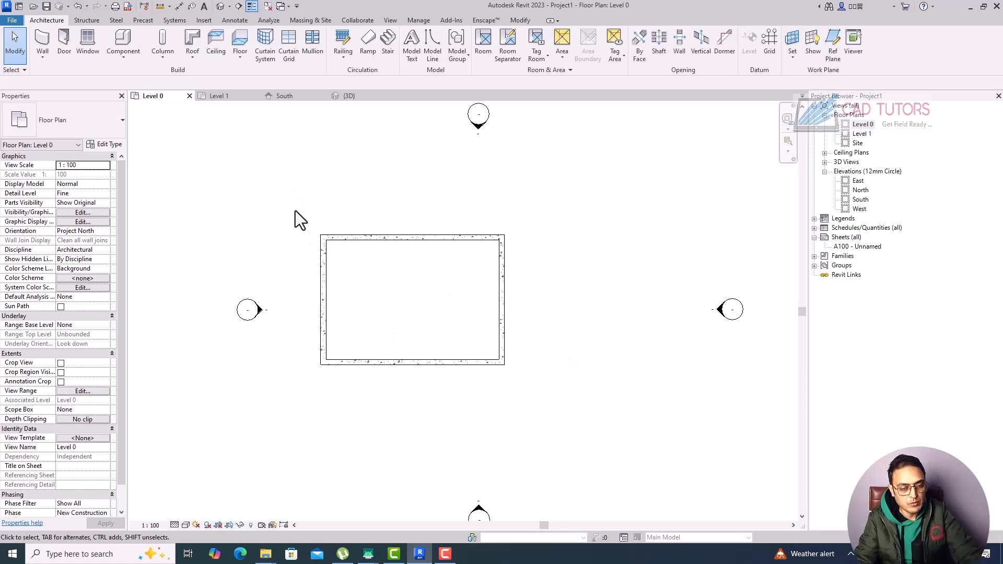
pyautogui.moveTo(295, 208); pyautogui.dragTo(544, 397)
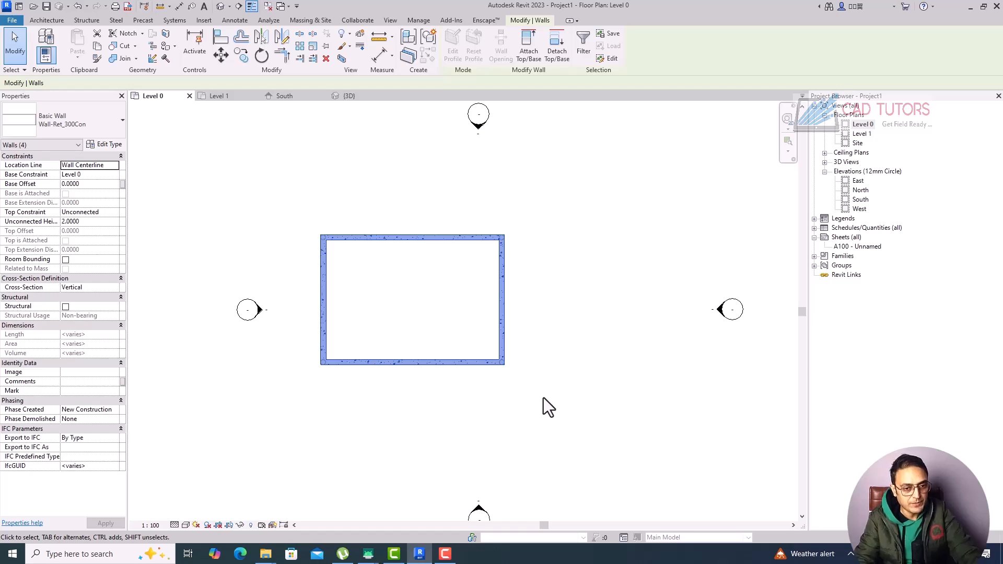
pyautogui.press('Delete')
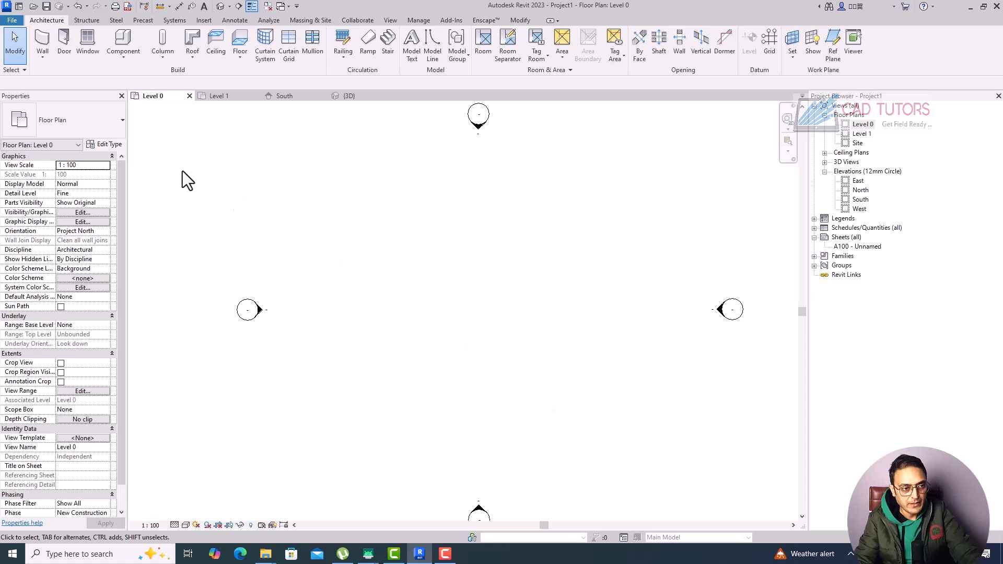
# Try out a horizontal architectural wall with the location line set to Wall Centerline, without placing it.
pyautogui.click(42, 62)
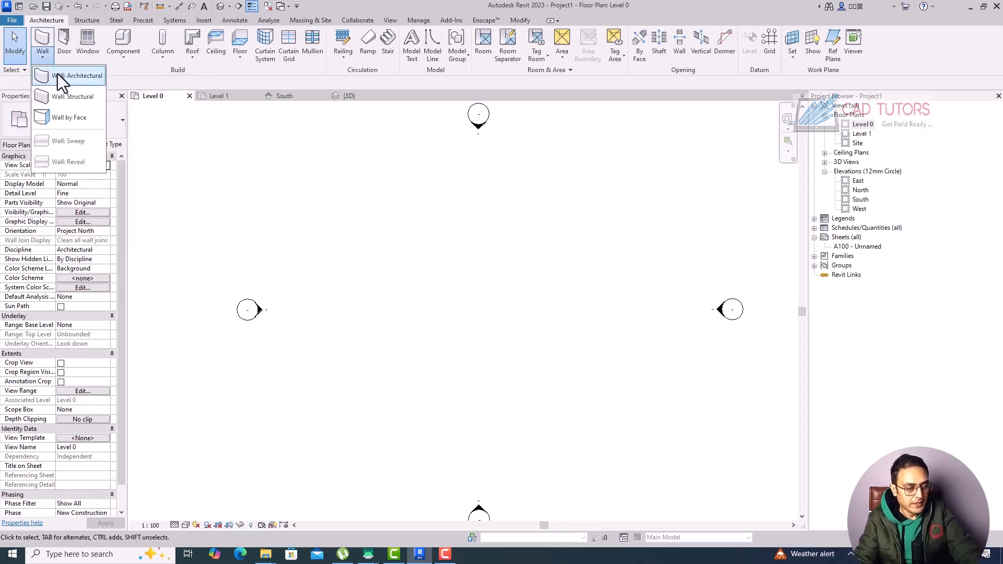
pyautogui.click(60, 75)
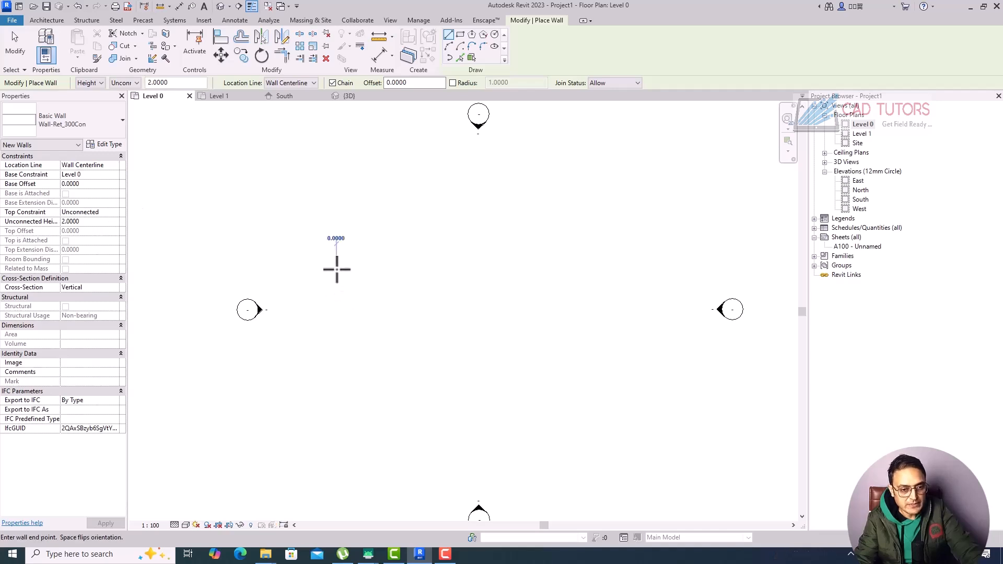
pyautogui.click(337, 270)
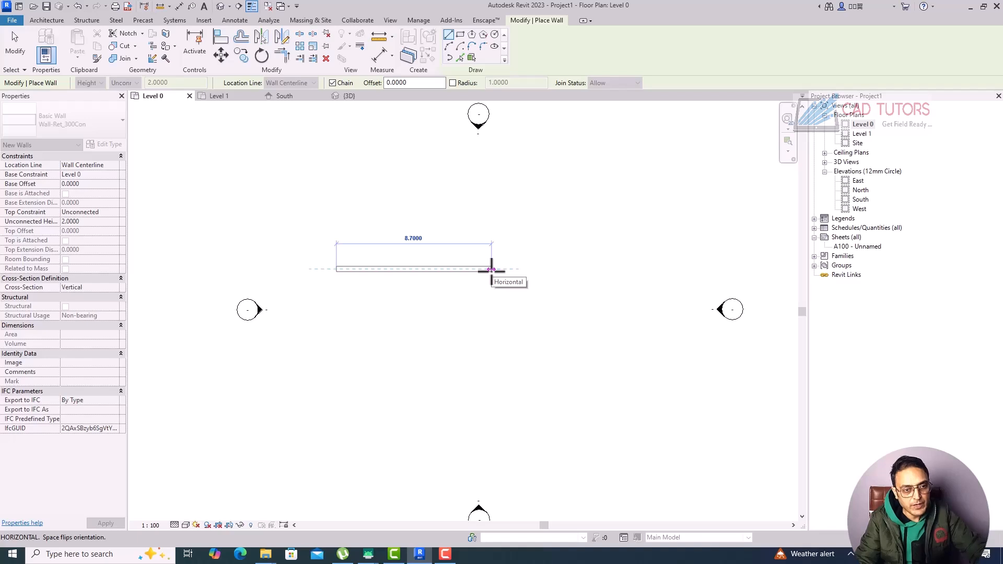
pyautogui.press('Escape')
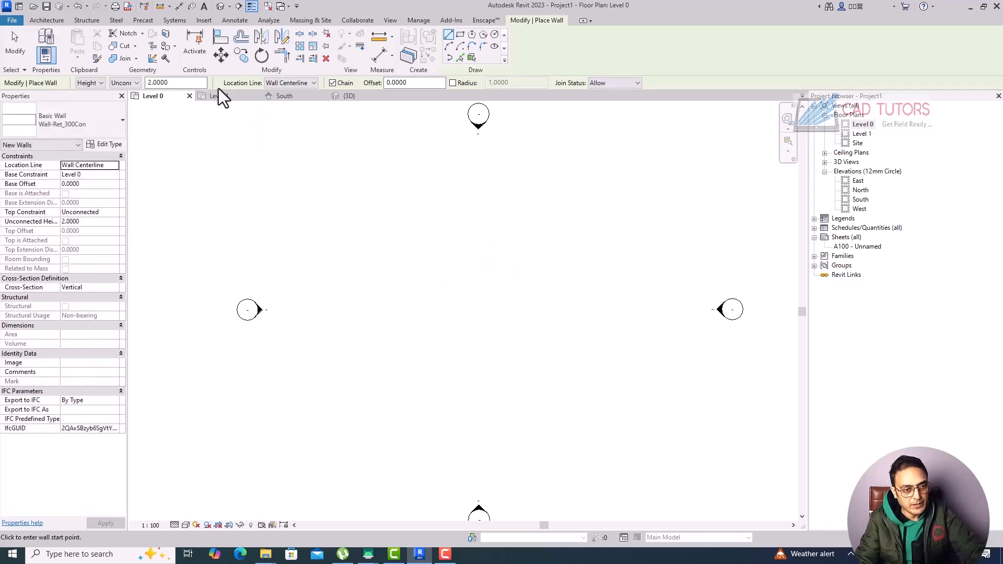
pyautogui.click(310, 86)
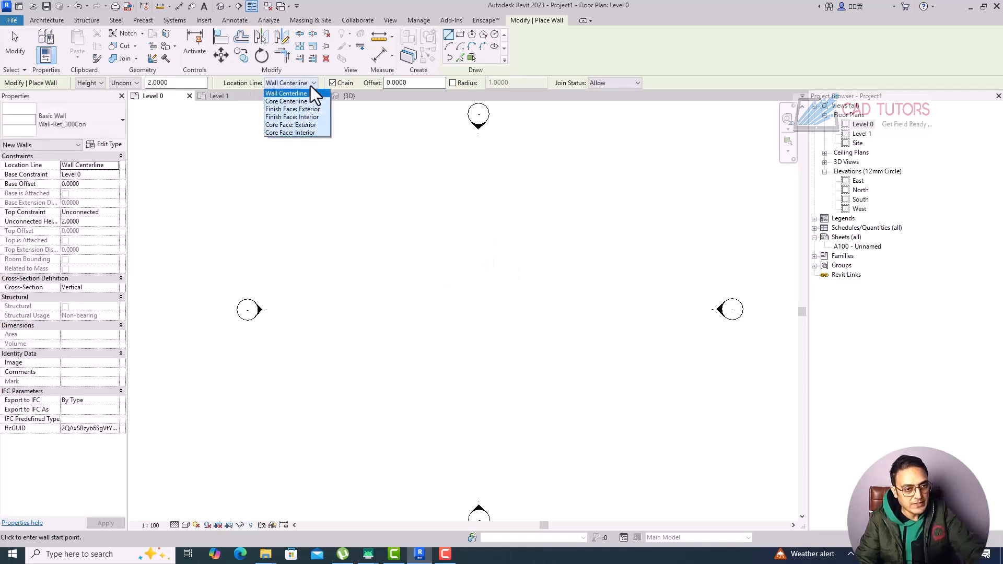
pyautogui.click(304, 95)
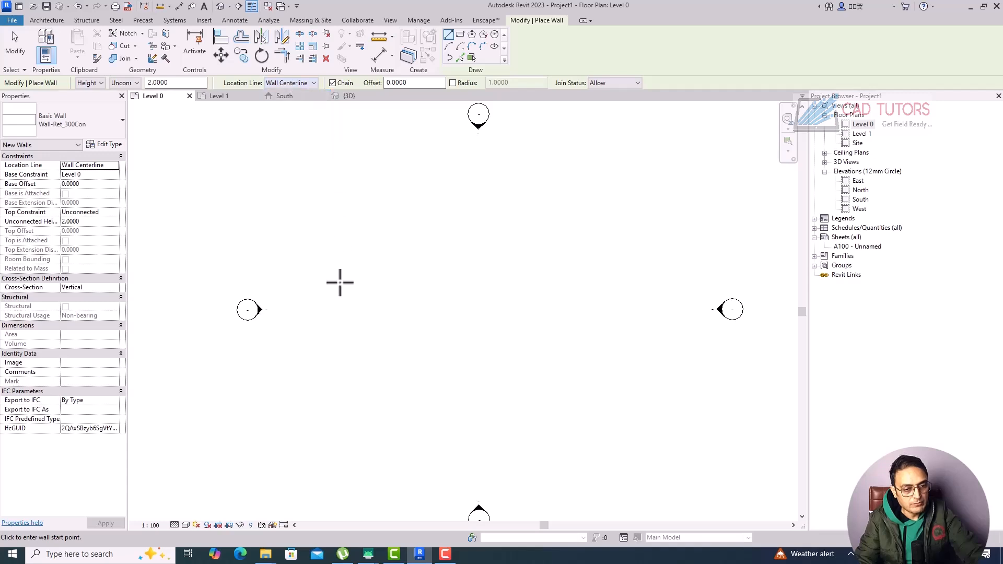
pyautogui.click(332, 278)
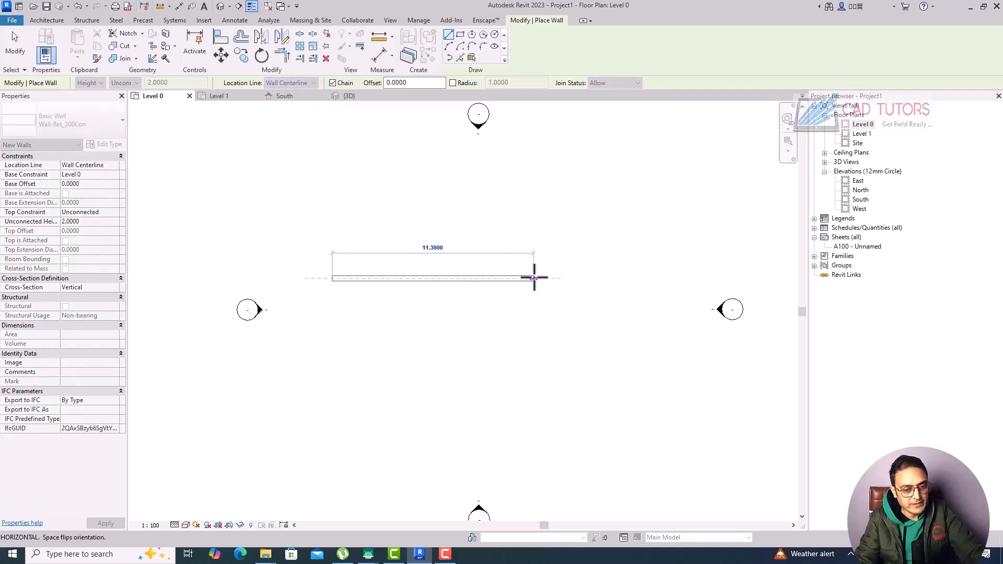
pyautogui.press('Escape')
# Try out a horizontal wall with the location line set to Finish Face: Exterior, without placing it.
pyautogui.click(310, 82)
pyautogui.click(309, 109)
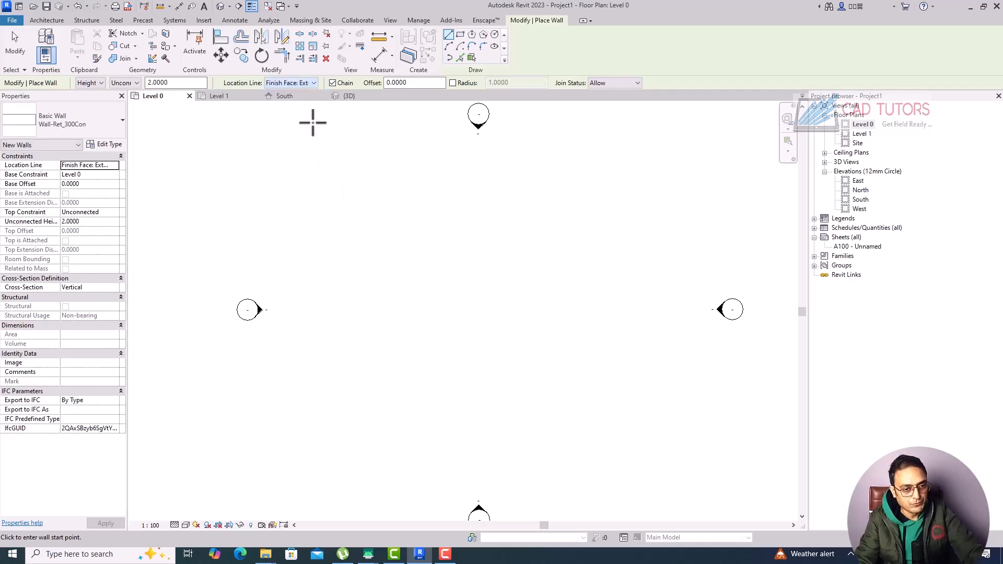
pyautogui.click(333, 257)
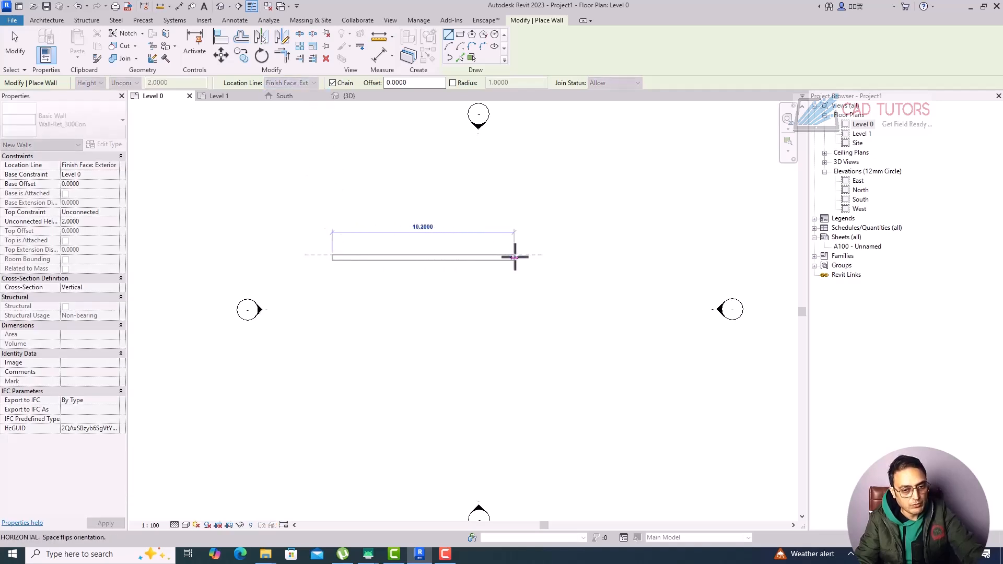
pyautogui.press('Escape')
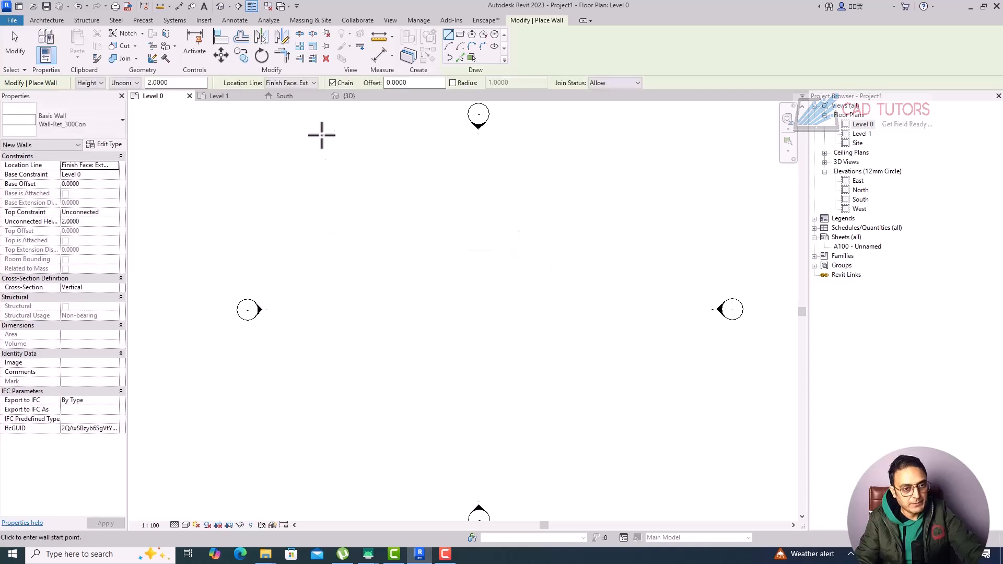
# Try out a horizontal wall with the location line set to Finish Face: Interior, without placing it.
pyautogui.click(303, 82)
pyautogui.click(309, 118)
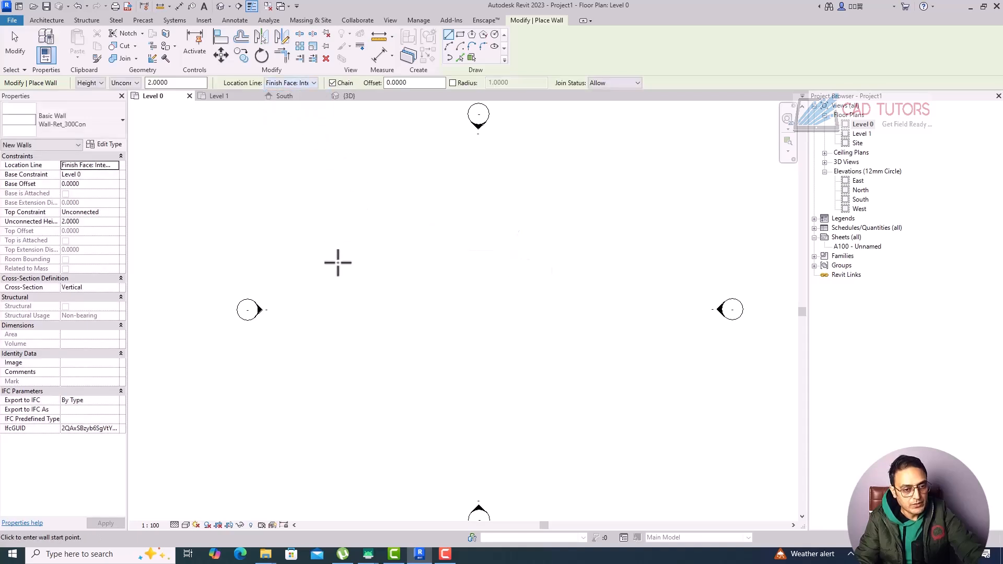
pyautogui.click(336, 262)
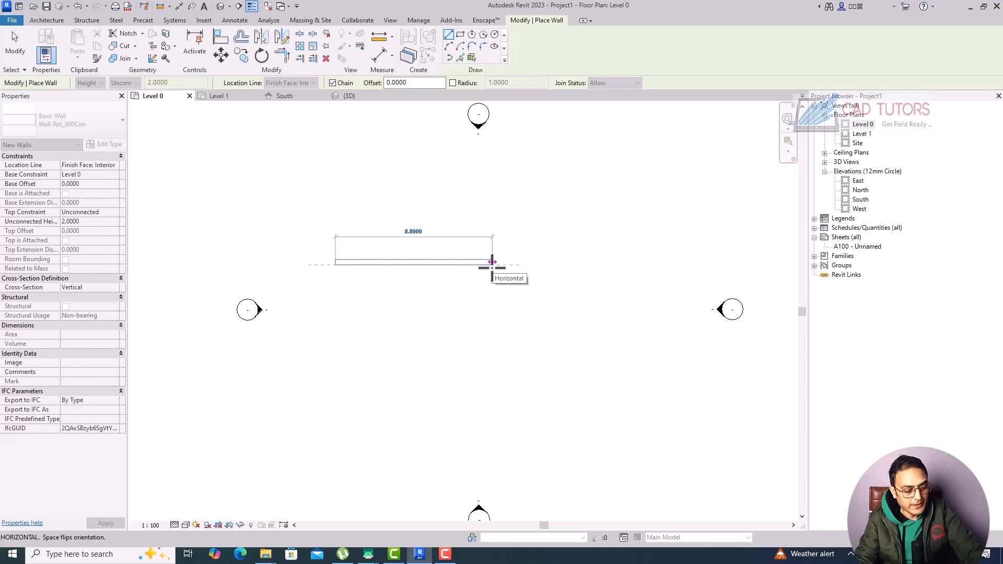
pyautogui.press('Escape')
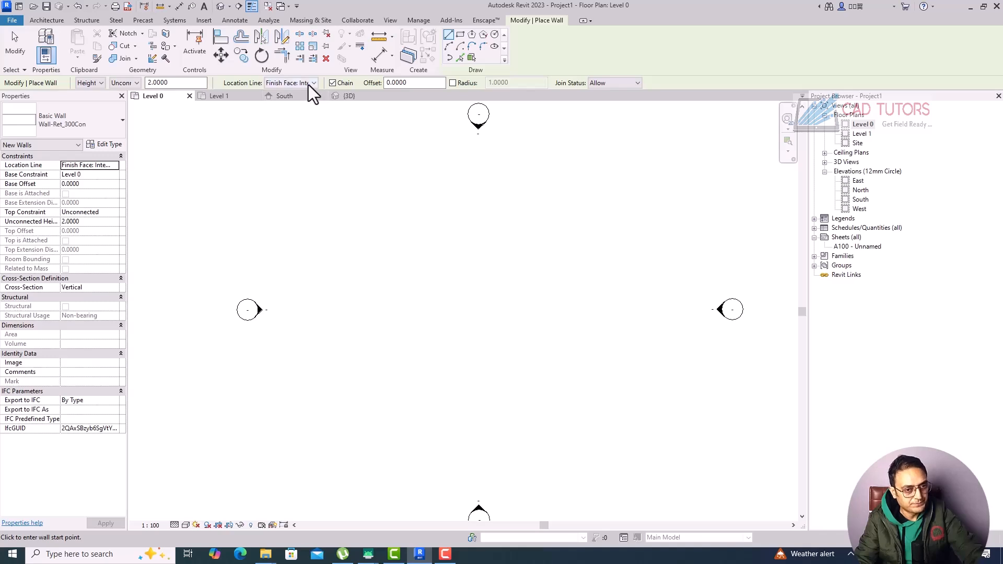
# Try flipping the orientation of a horizontal wall back and forth while sketching it, without placing it.
pyautogui.click(337, 256)
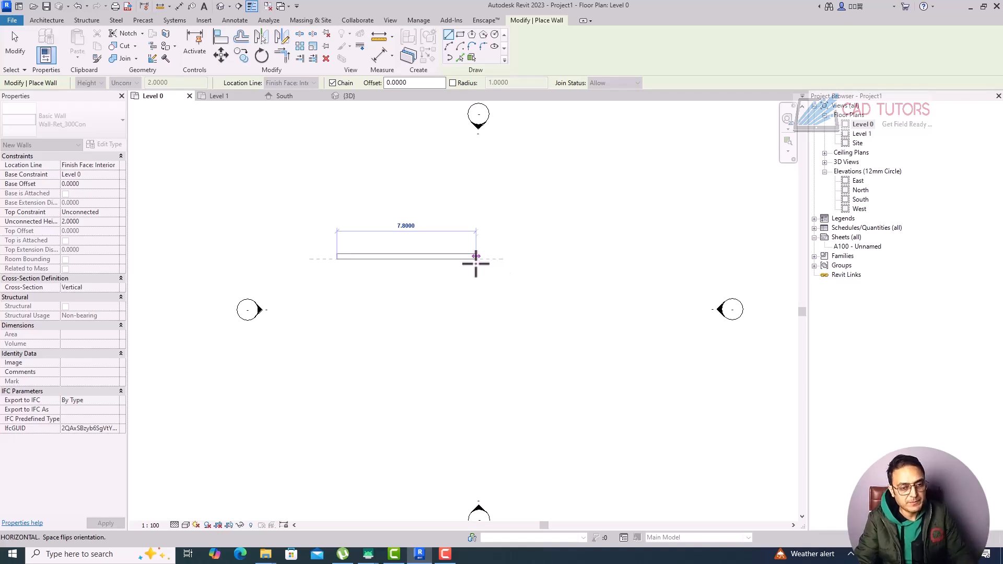
pyautogui.press('space')
pyautogui.press('space')
pyautogui.press('space')
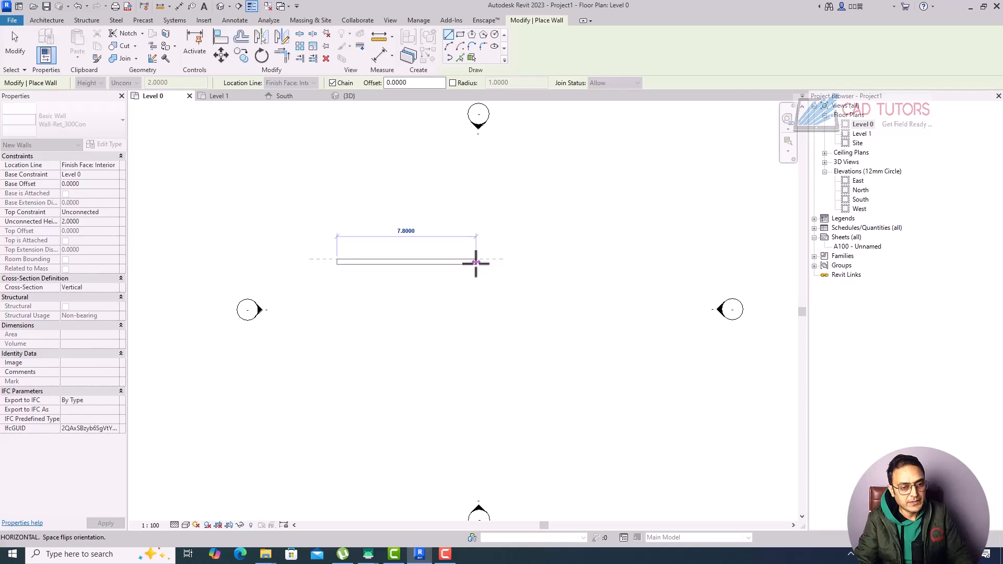
pyautogui.press('space')
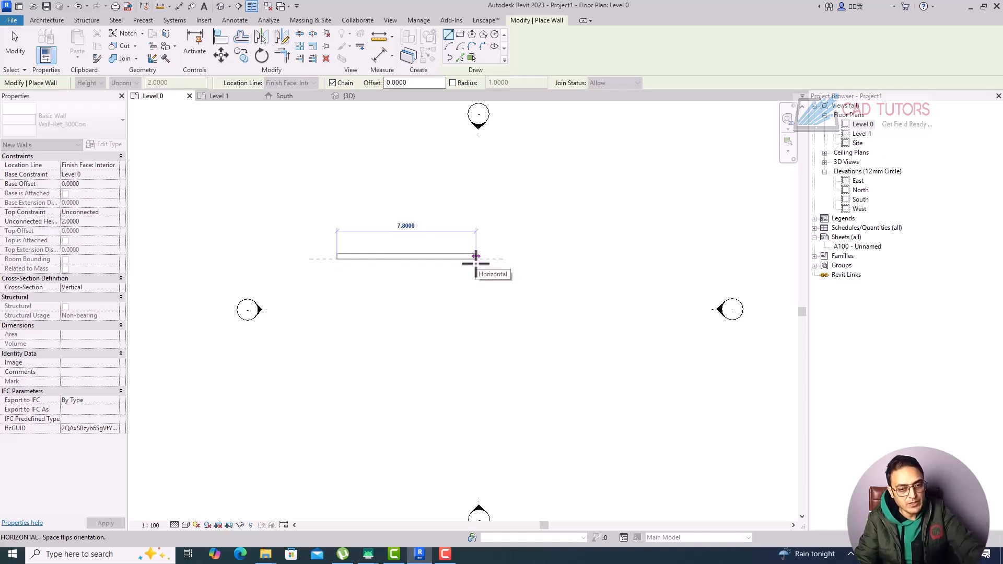
pyautogui.press('Escape')
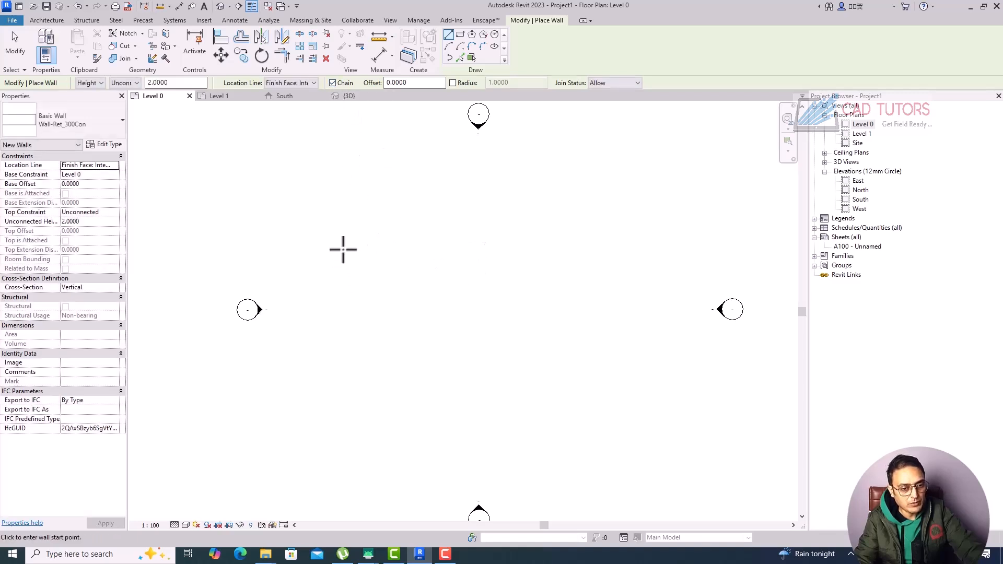
# Draw three chained walls: a horizontal one about 7.6 m long, a vertical one about 3.9 m down, and a shorter horizontal one back.
pyautogui.click(343, 249)
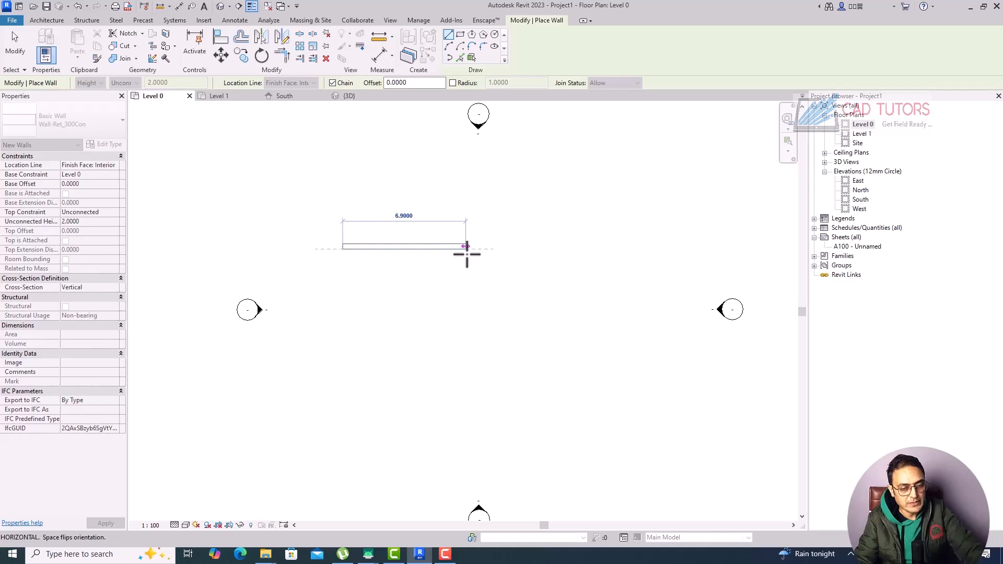
pyautogui.click(476, 250)
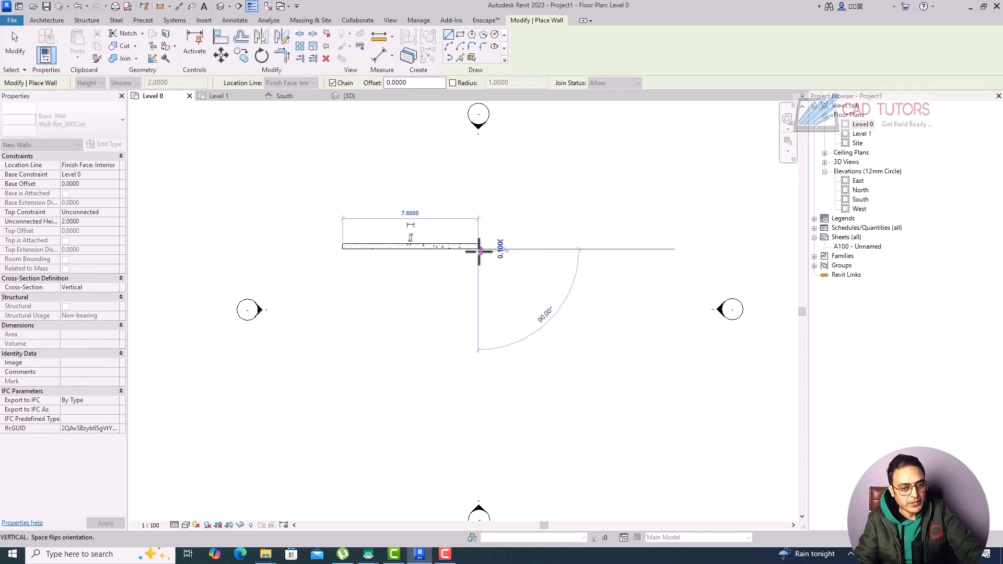
pyautogui.click(479, 319)
pyautogui.click(384, 320)
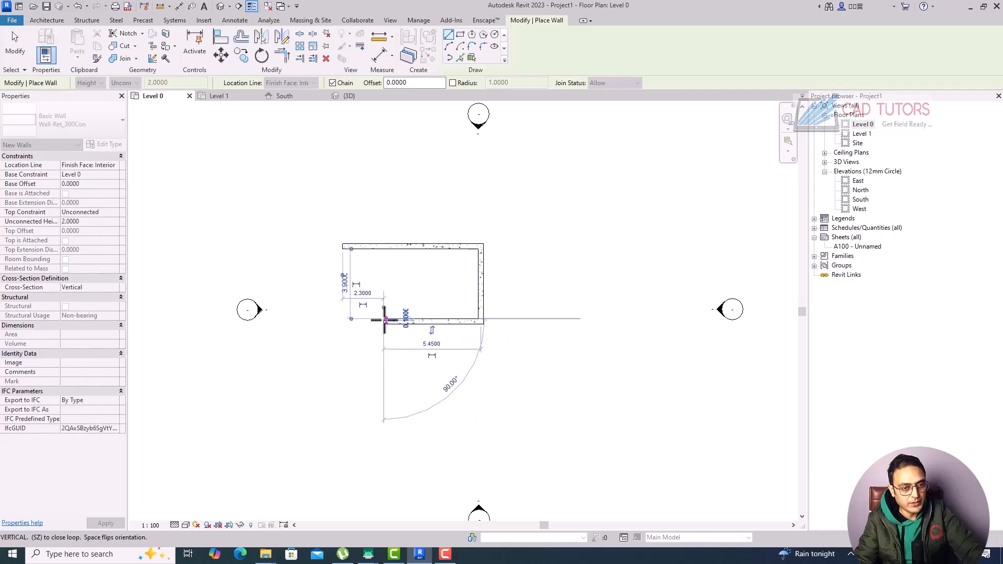
pyautogui.press('Escape')
# Turn Chain off and extend the open end with three individually drawn walls: up about 2.65 m, outward, and down about 3.6 m.
pyautogui.click(333, 83)
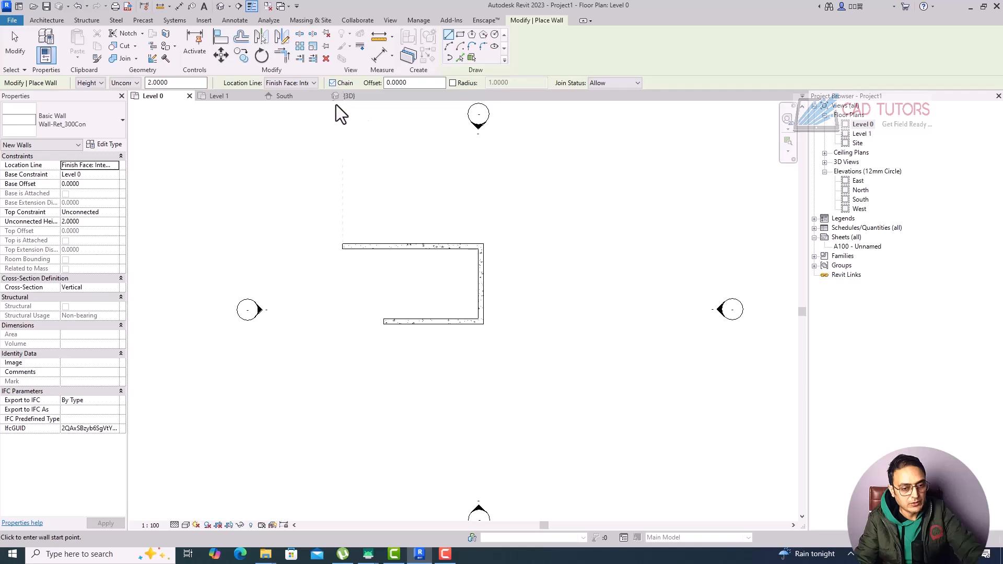
pyautogui.click(384, 322)
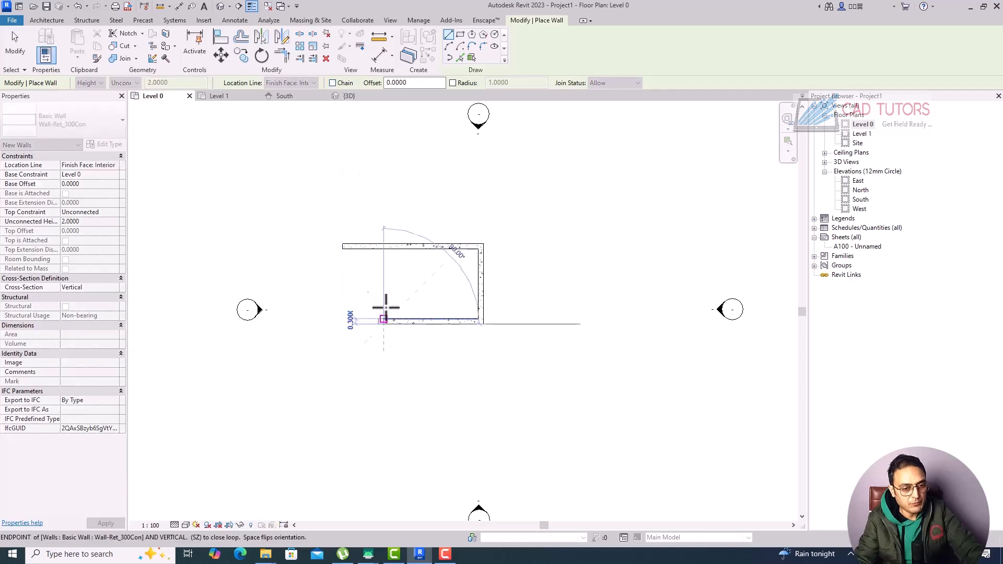
pyautogui.click(382, 275)
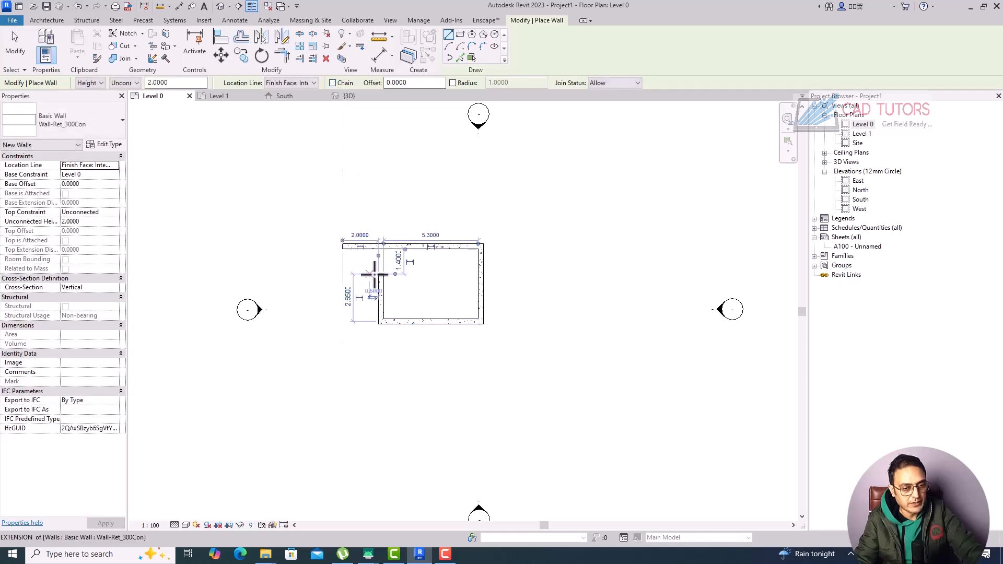
pyautogui.click(381, 274)
pyautogui.click(342, 275)
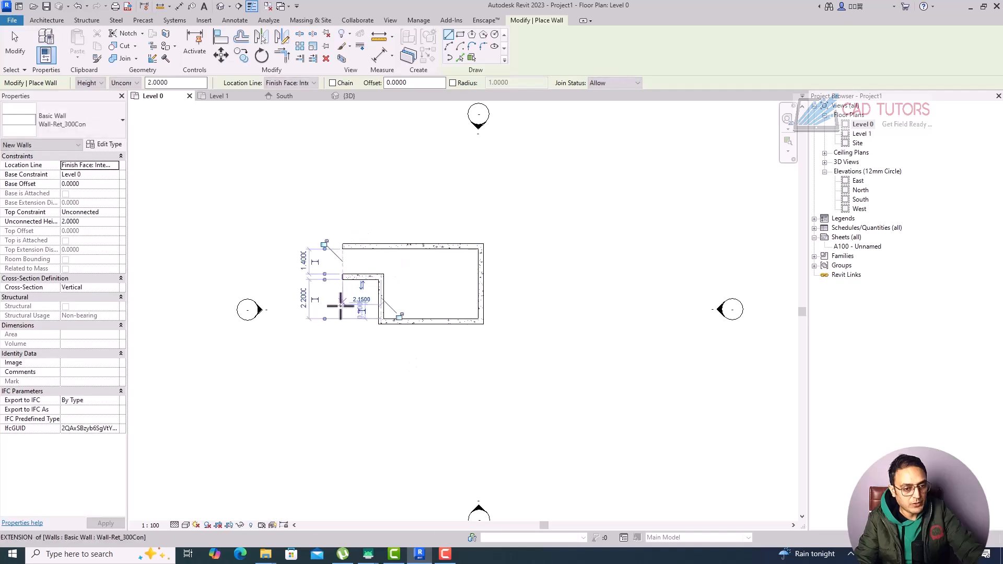
pyautogui.click(343, 276)
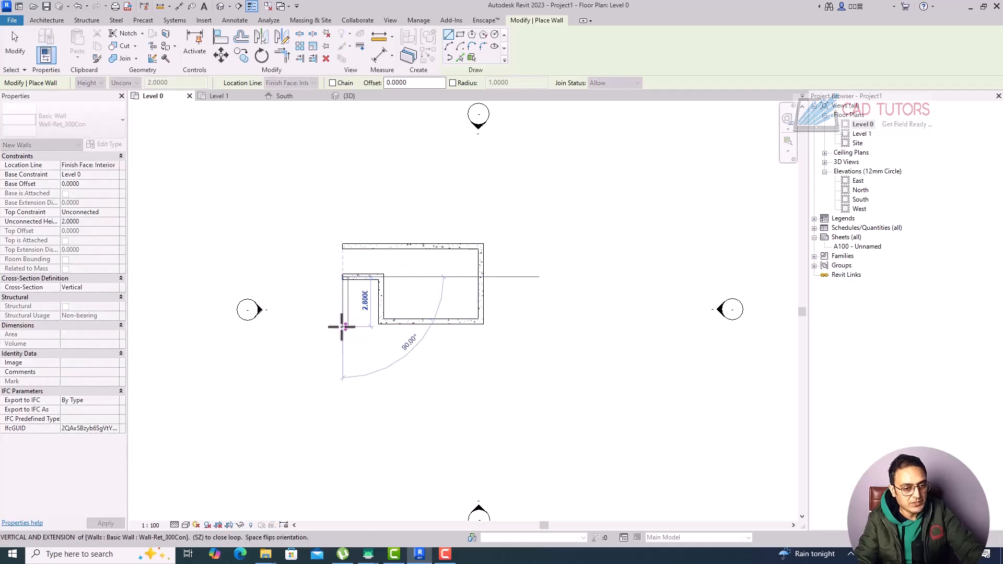
pyautogui.click(342, 340)
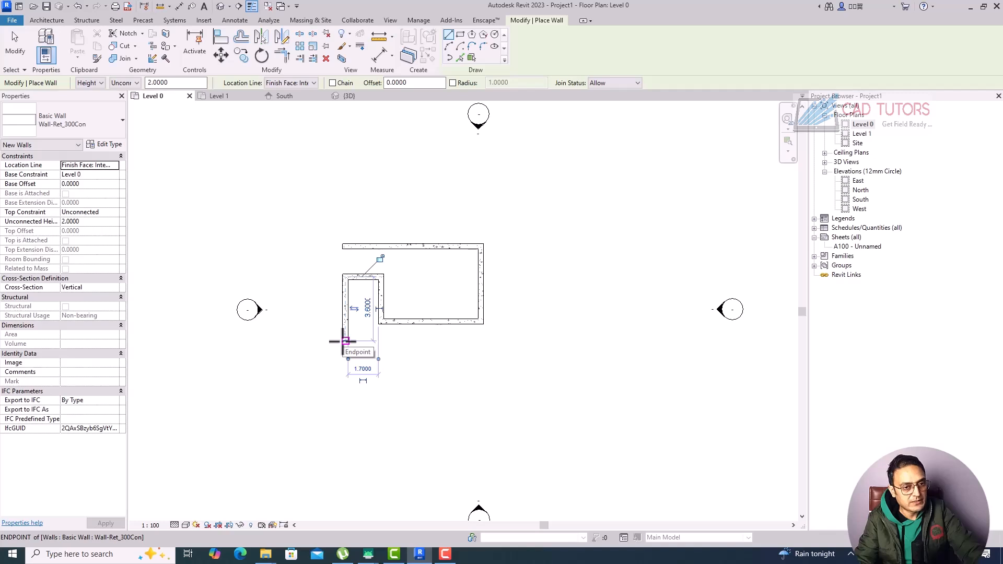
# Turn Chain on with a 1 m corner radius and draw a winding run of seven connected walls in the plan's upper right.
pyautogui.click(333, 83)
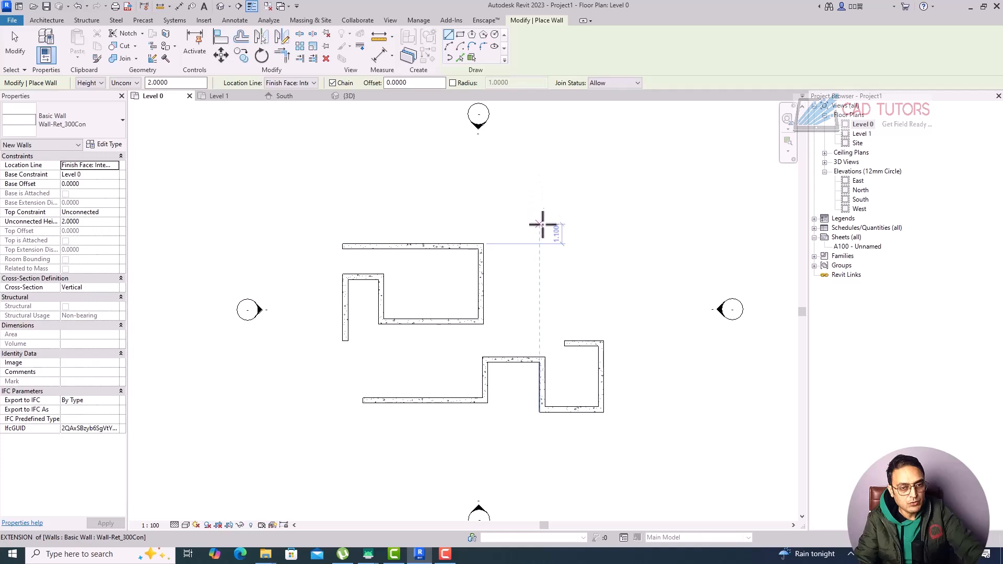
pyautogui.click(453, 84)
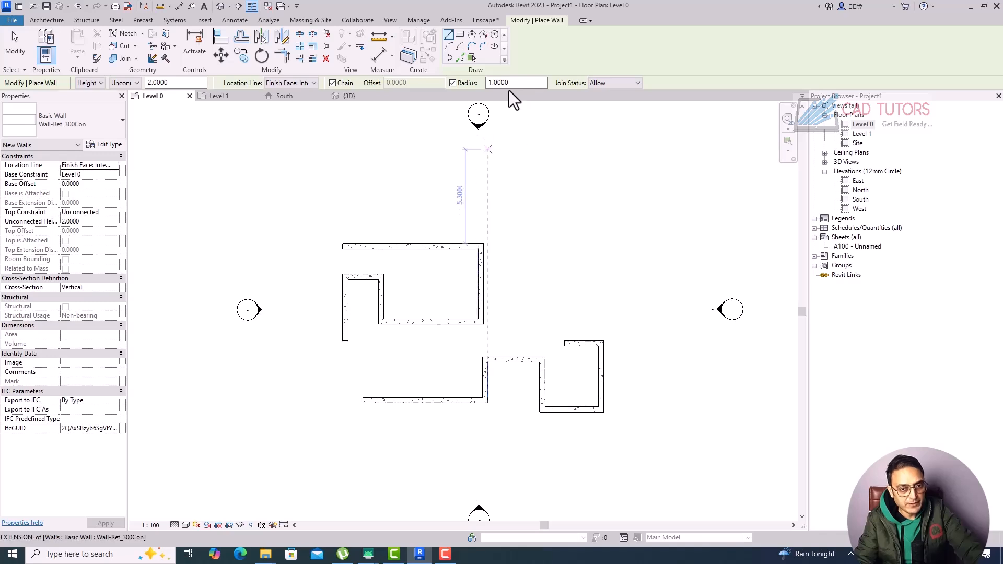
pyautogui.click(488, 168)
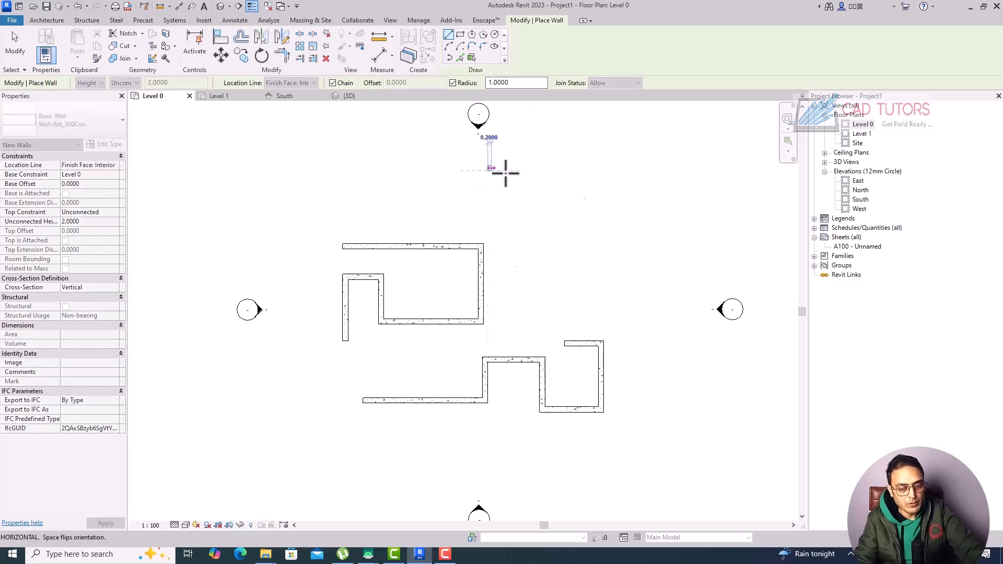
pyautogui.click(577, 168)
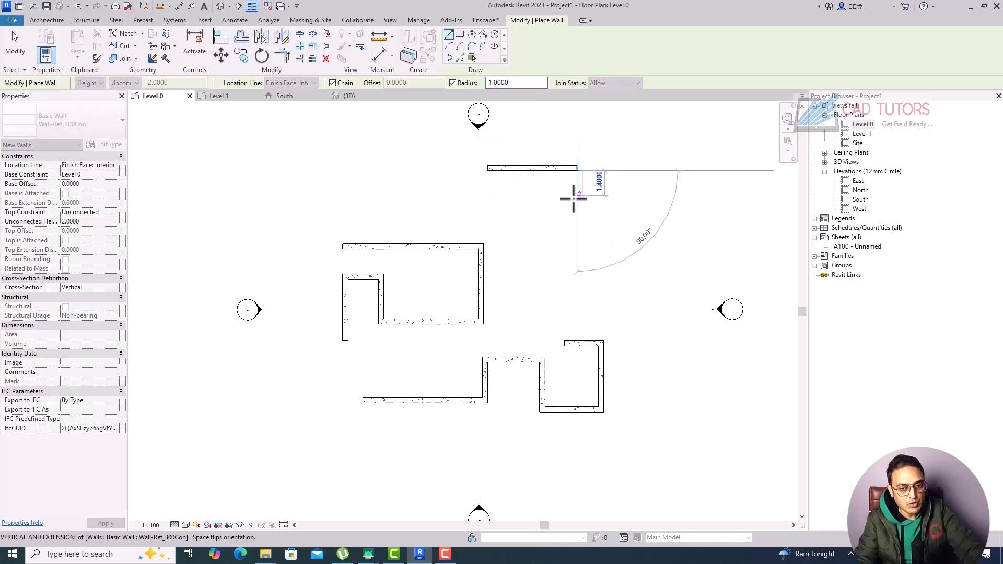
pyautogui.click(579, 248)
pyautogui.click(649, 249)
pyautogui.click(651, 188)
pyautogui.click(698, 188)
pyautogui.click(700, 249)
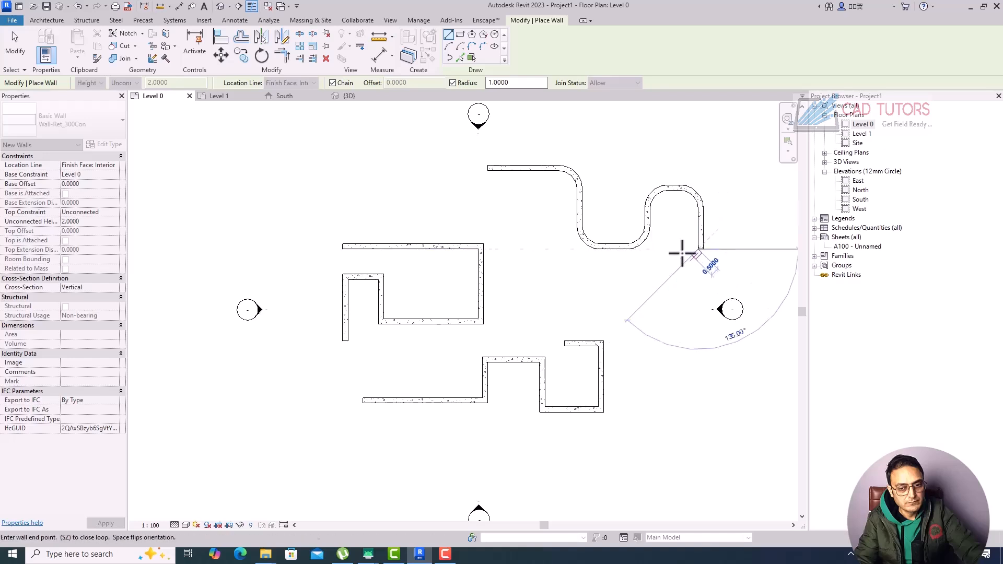
pyautogui.click(674, 252)
pyautogui.press('Escape')
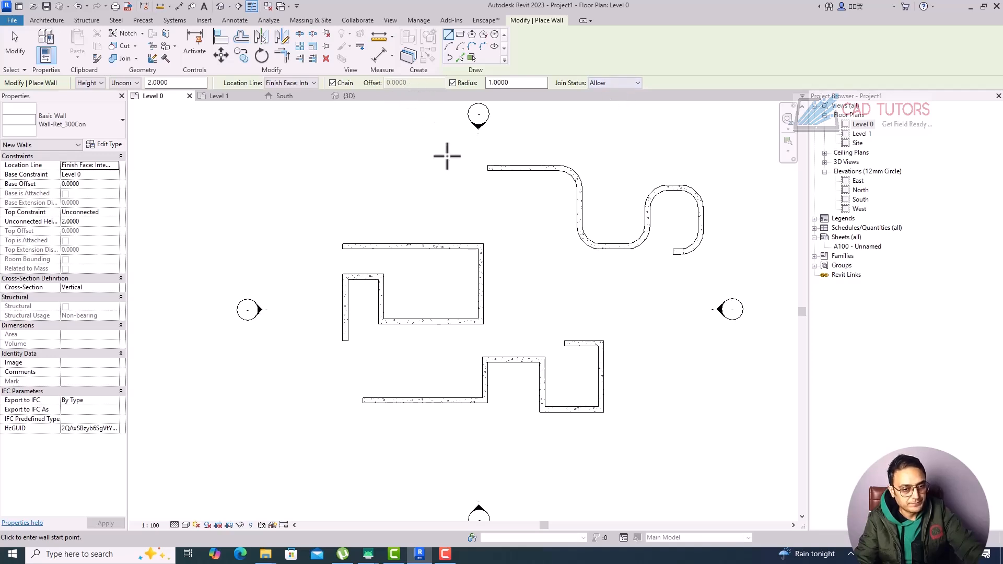
# Delete all practice walls from the Level 0 plan.
pyautogui.press('Escape')
pyautogui.moveTo(317, 149); pyautogui.dragTo(655, 424)
pyautogui.press('Delete')
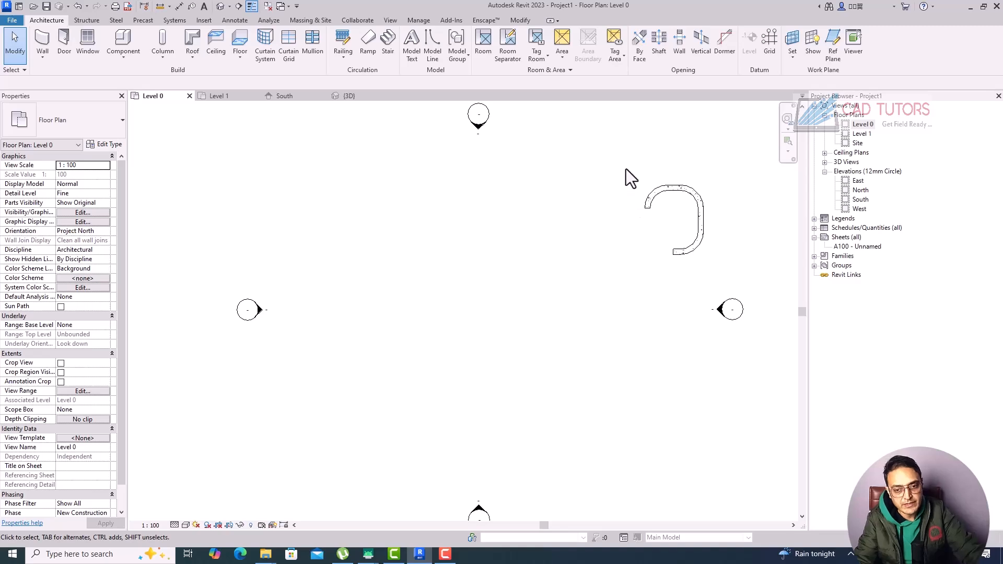
pyautogui.moveTo(708, 265); pyautogui.dragTo(708, 265)
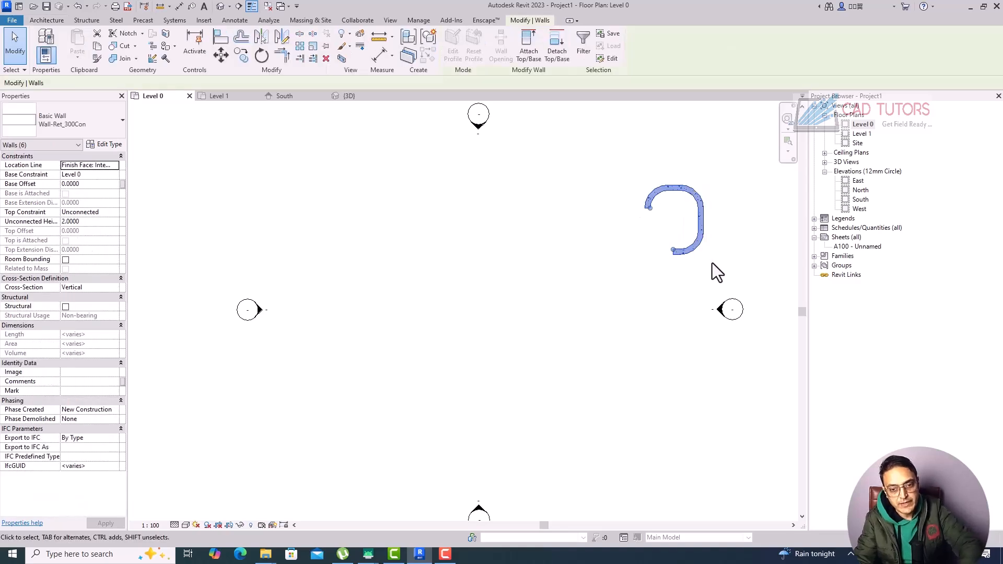
pyautogui.press('Delete')
# Start an architectural wall and choose the wall type Wall-Ret_300Con.
pyautogui.click(42, 57)
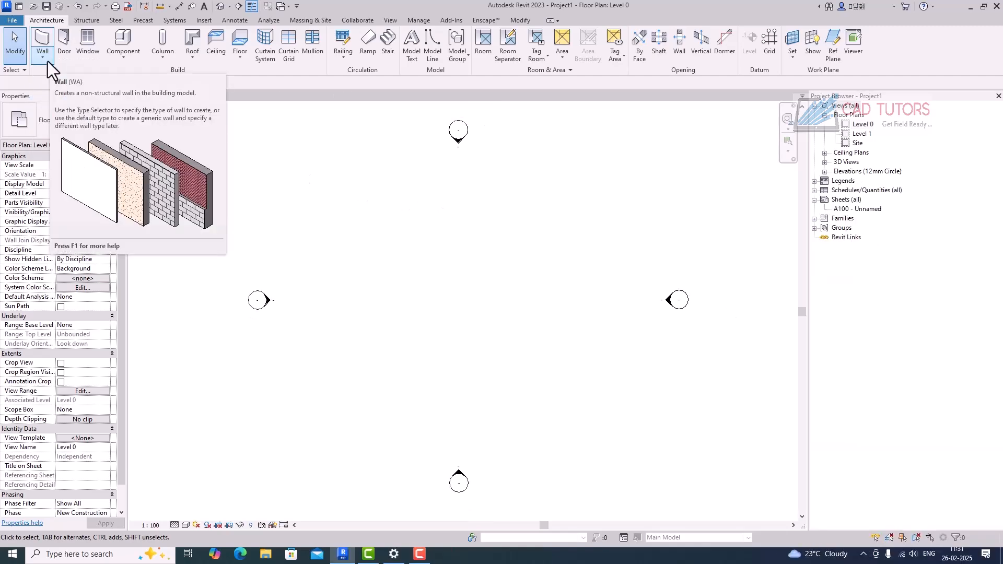
pyautogui.click(42, 61)
pyautogui.click(55, 80)
pyautogui.click(95, 128)
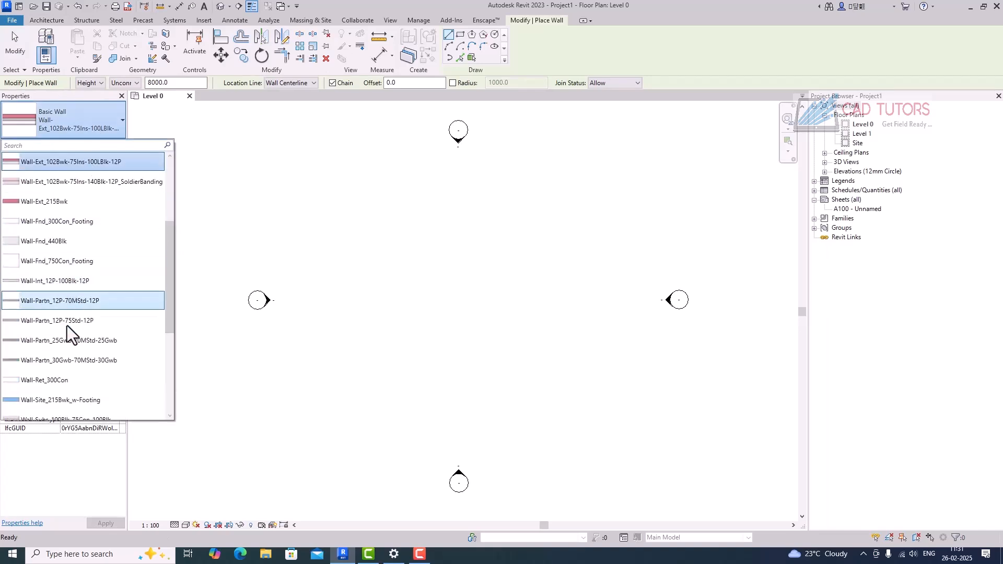
pyautogui.click(61, 380)
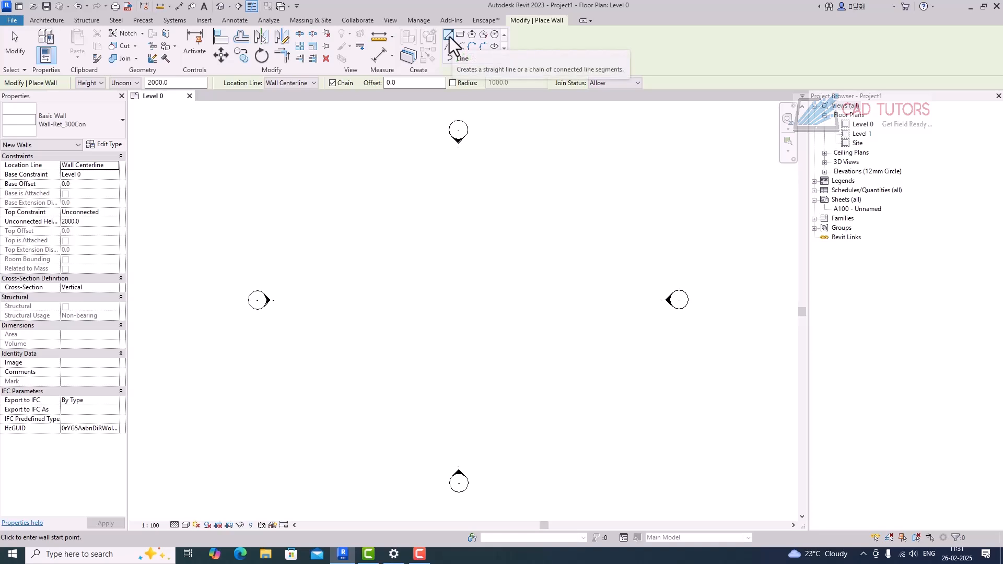
# Draw a closed rectangle of four chained straight walls, about 3600 mm wide inside, in the upper left between the elevation markers.
pyautogui.click(330, 231)
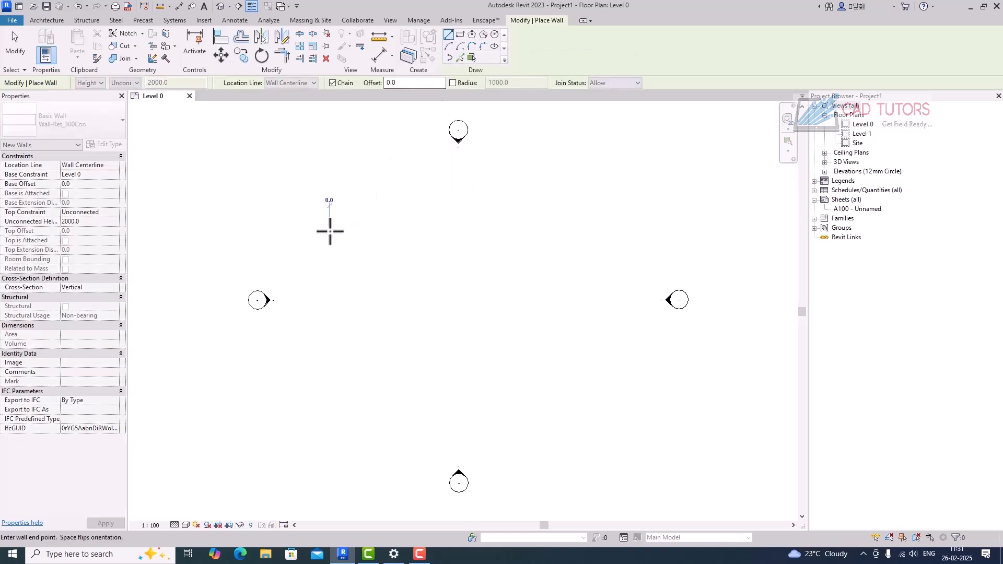
pyautogui.click(392, 230)
pyautogui.click(392, 261)
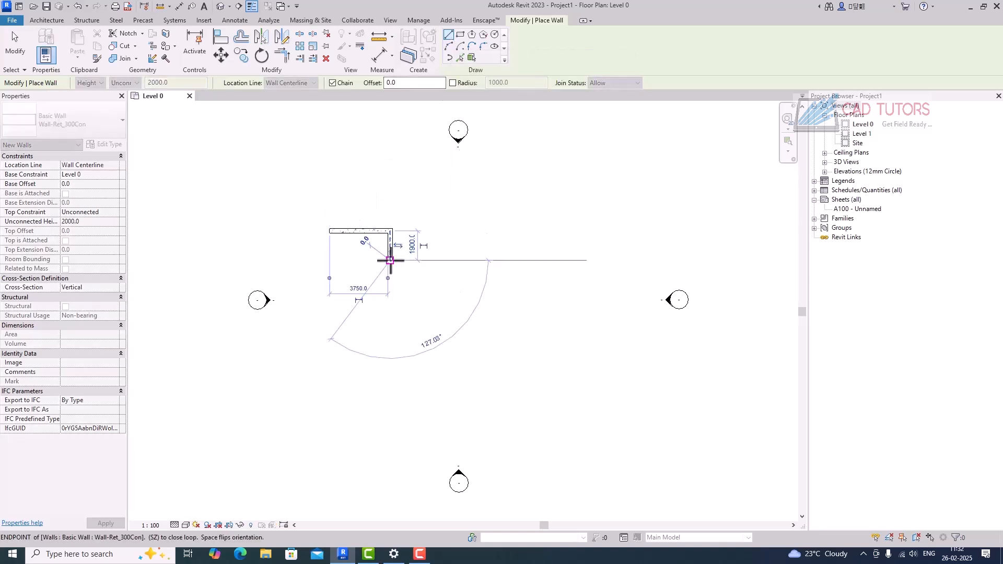
pyautogui.click(330, 260)
pyautogui.click(330, 231)
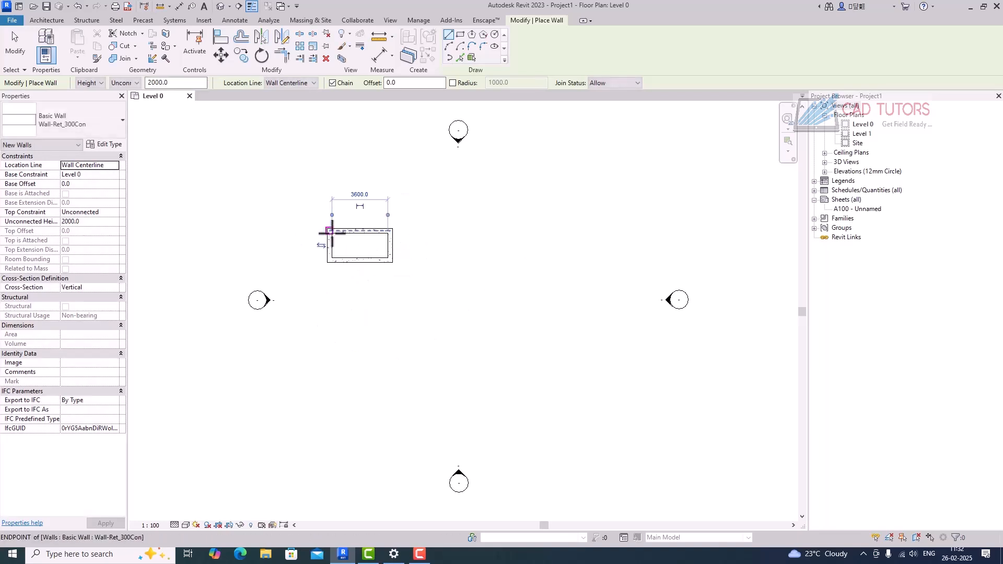
# Draw a larger rectangular wall enclosure with the Rectangle tool, below and to the right of the small one.
pyautogui.click(459, 34)
pyautogui.click(400, 296)
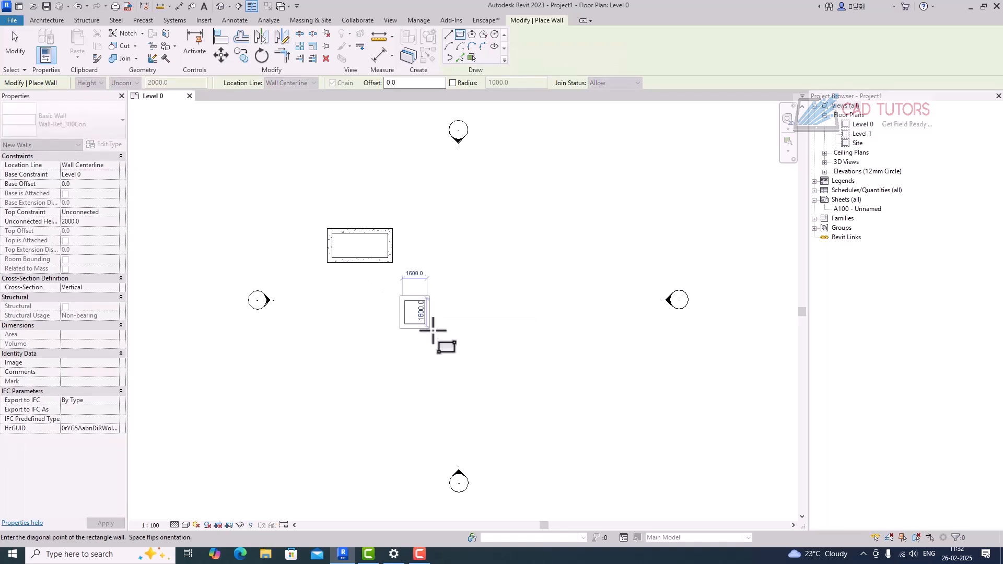
pyautogui.click(512, 375)
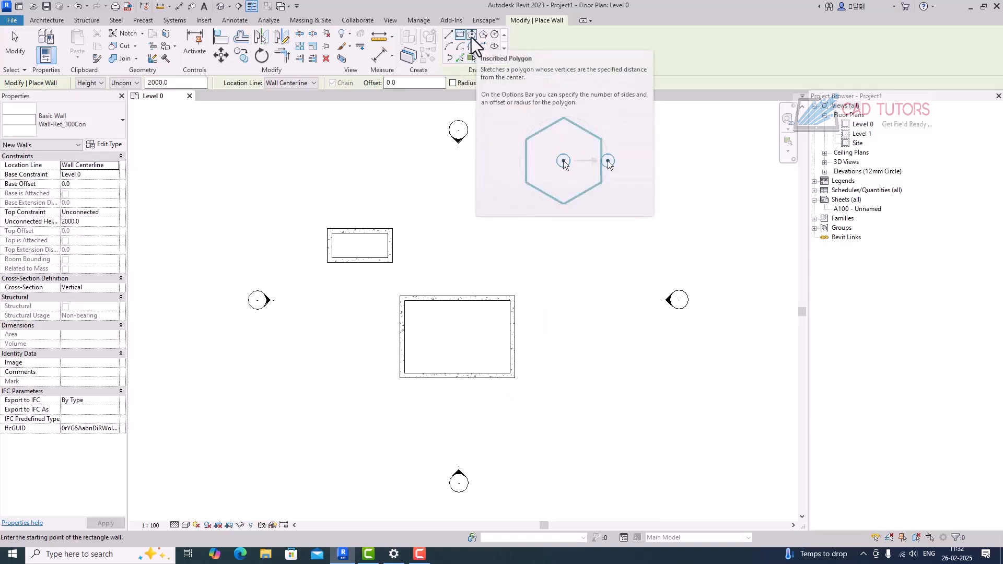
# Draw a six-sided wall enclosure with the Inscribed Polygon tool, above and to the right of the large rectangle.
pyautogui.click(472, 36)
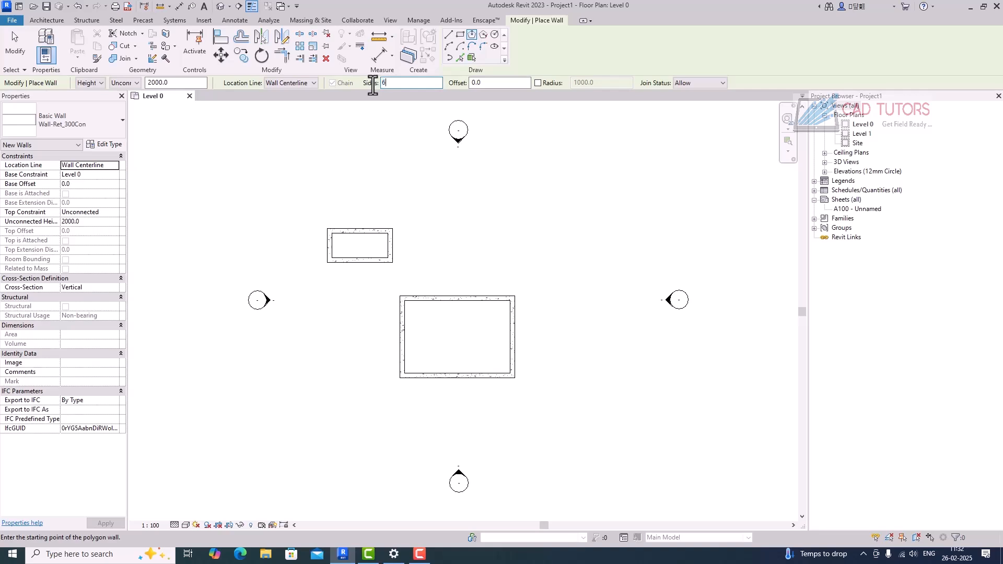
pyautogui.click(529, 224)
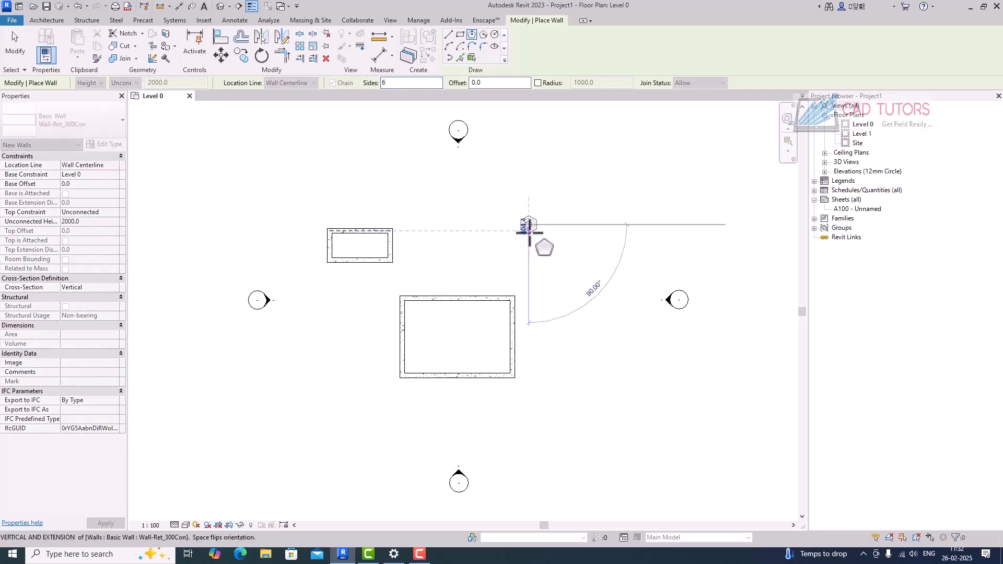
pyautogui.click(530, 272)
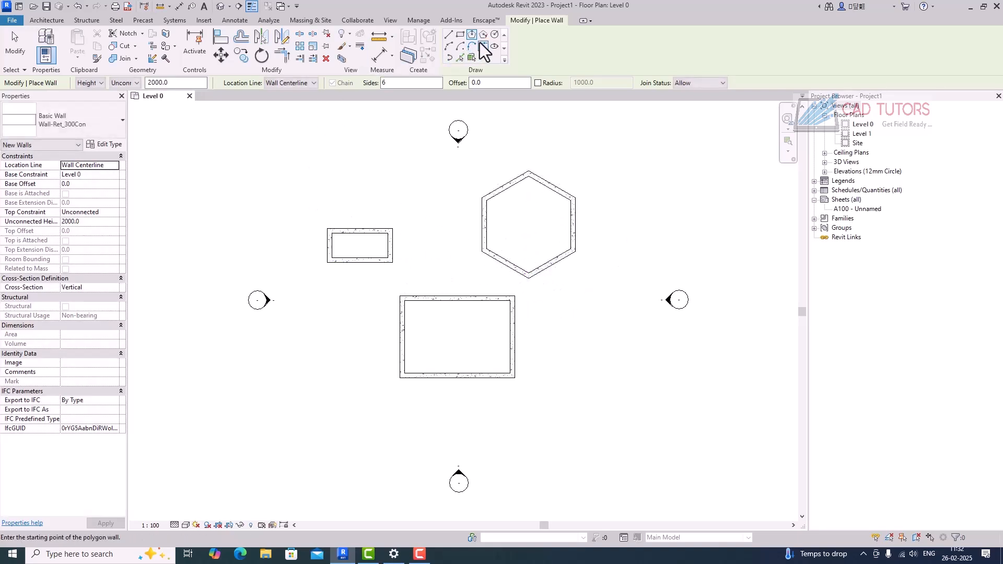
# Draw a six-sided wall enclosure with the Circumscribed Polygon tool, to the lower right of the large rectangle.
pyautogui.click(483, 36)
pyautogui.click(589, 389)
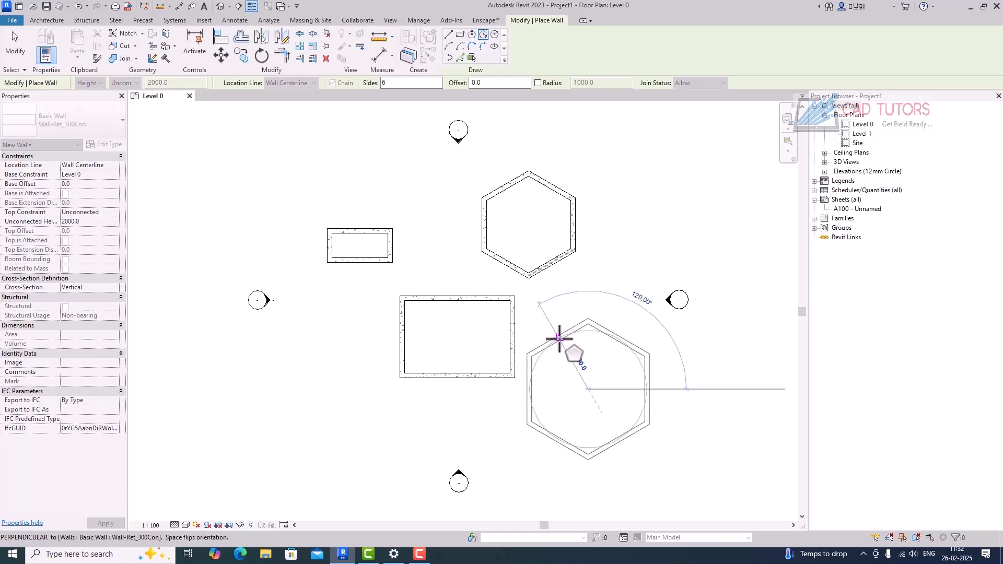
pyautogui.click(559, 339)
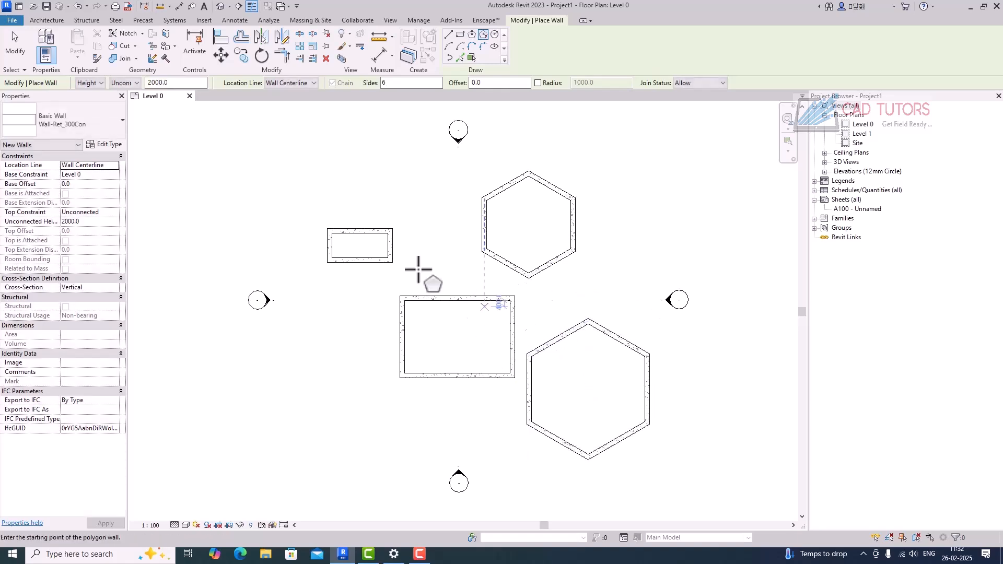
pyautogui.press('Escape')
pyautogui.press('Escape')
# Delete both rectangular and both hexagonal wall enclosures from the Level 0 plan.
pyautogui.moveTo(312, 179); pyautogui.dragTo(654, 452)
pyautogui.press('Delete')
pyautogui.moveTo(574, 245); pyautogui.dragTo(574, 249)
pyautogui.press('Delete')
pyautogui.moveTo(523, 140); pyautogui.dragTo(590, 227)
pyautogui.press('Delete')
pyautogui.moveTo(528, 384); pyautogui.dragTo(668, 473)
pyautogui.press('Delete')
# Draw a circular wall with a radius of about 4500 mm between the elevation markers, and undo it.
pyautogui.click(43, 53)
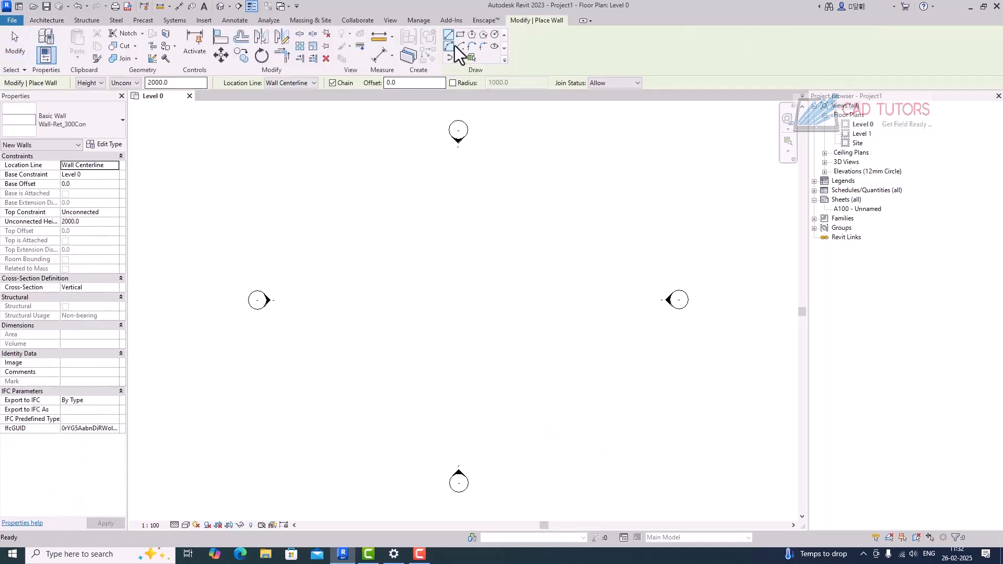
pyautogui.click(493, 35)
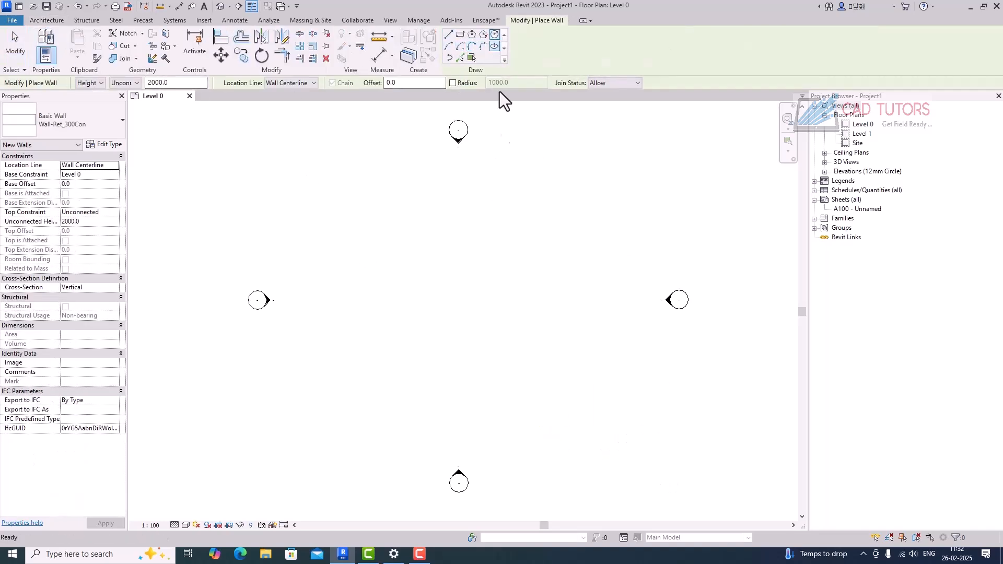
pyautogui.click(454, 270)
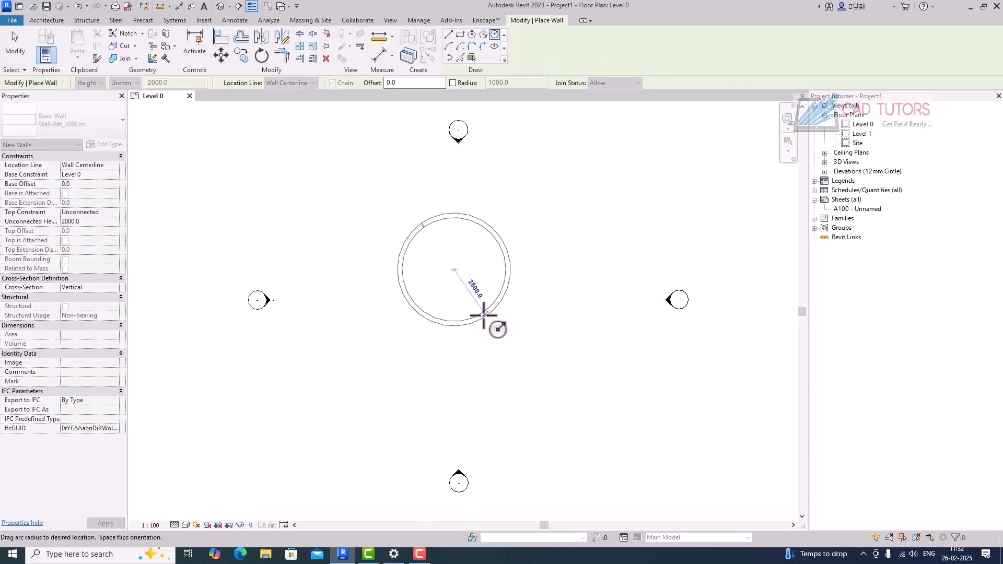
pyautogui.click(493, 329)
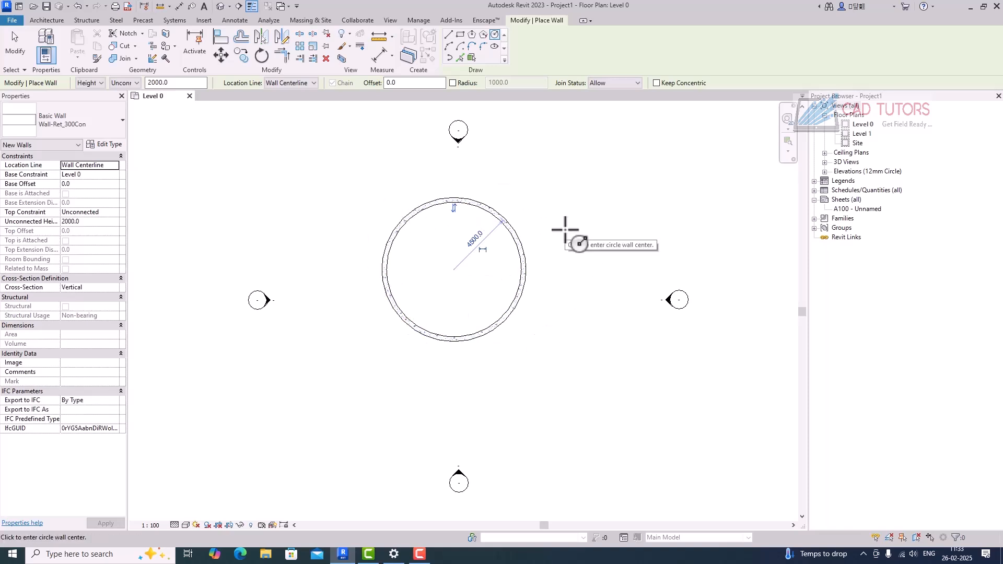
pyautogui.hotkey('ctrl', 'z')
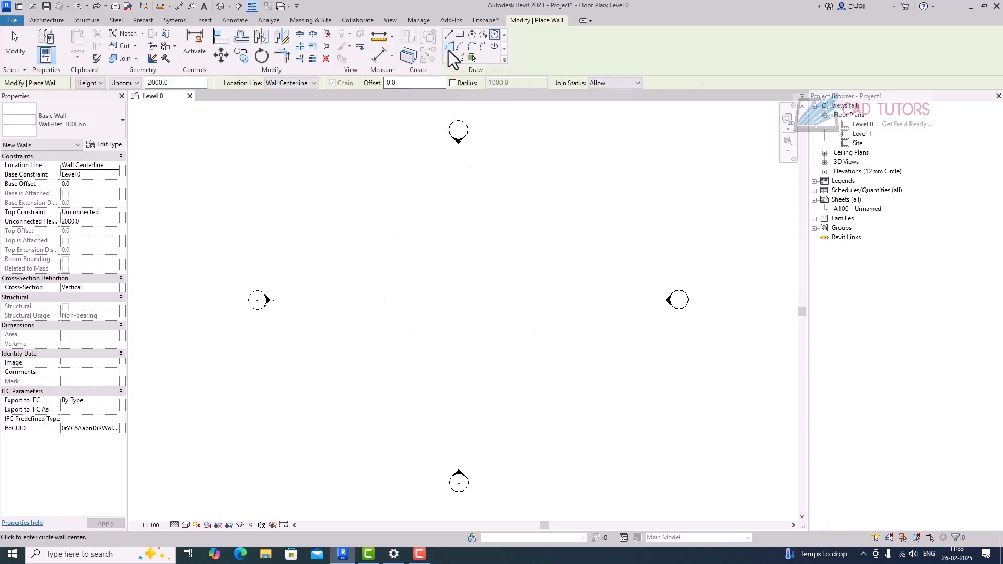
# Draw a rectangular wall enclosure measuring about 10900 by 7500 mm inside, centred between the elevation markers.
pyautogui.click(460, 35)
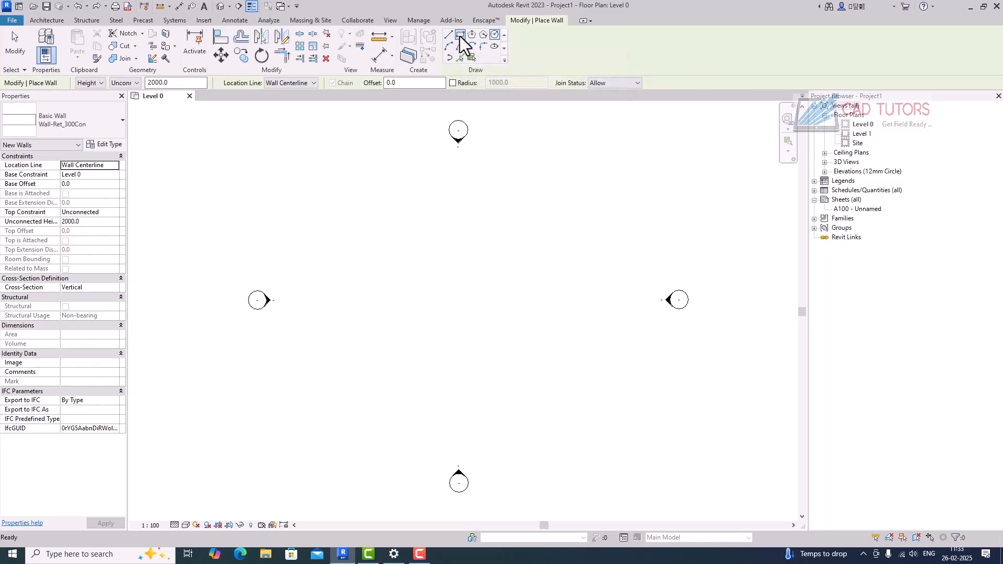
pyautogui.click(365, 225)
pyautogui.click(539, 348)
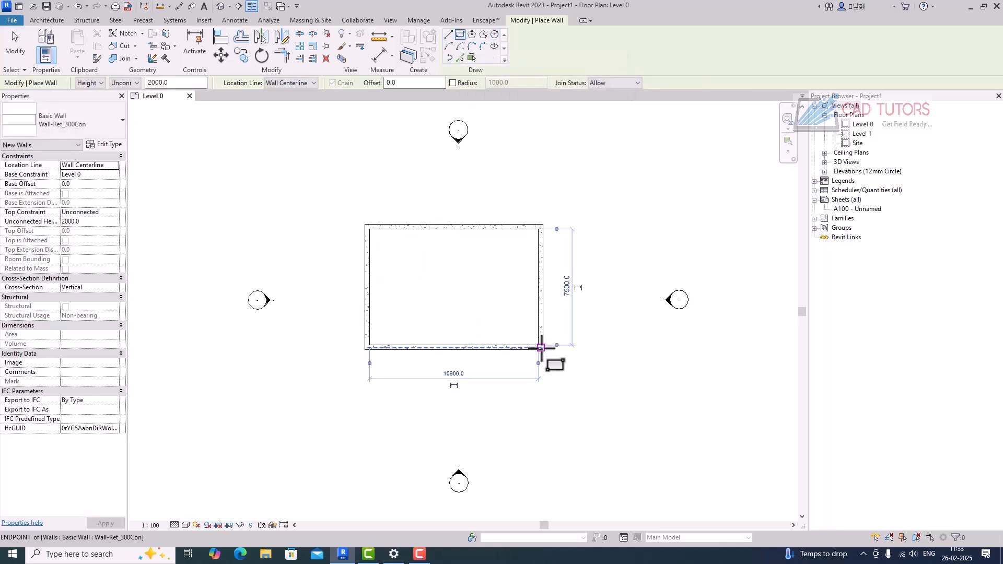
# Draw a Start-End-Radius arc wall of about 5600 mm radius bulging below the rectangle between its lower corners, and delete it.
pyautogui.click(449, 47)
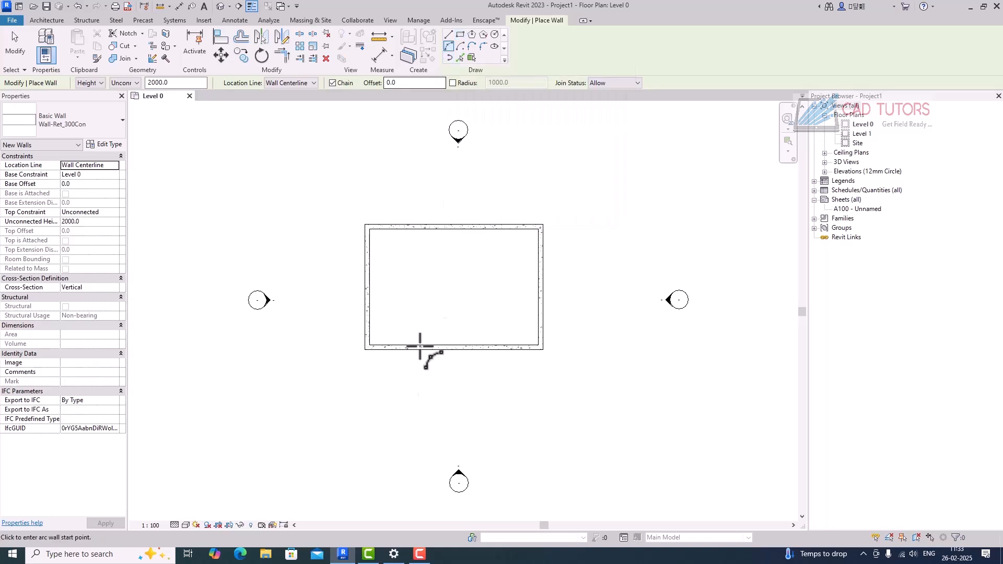
pyautogui.click(368, 347)
pyautogui.click(539, 348)
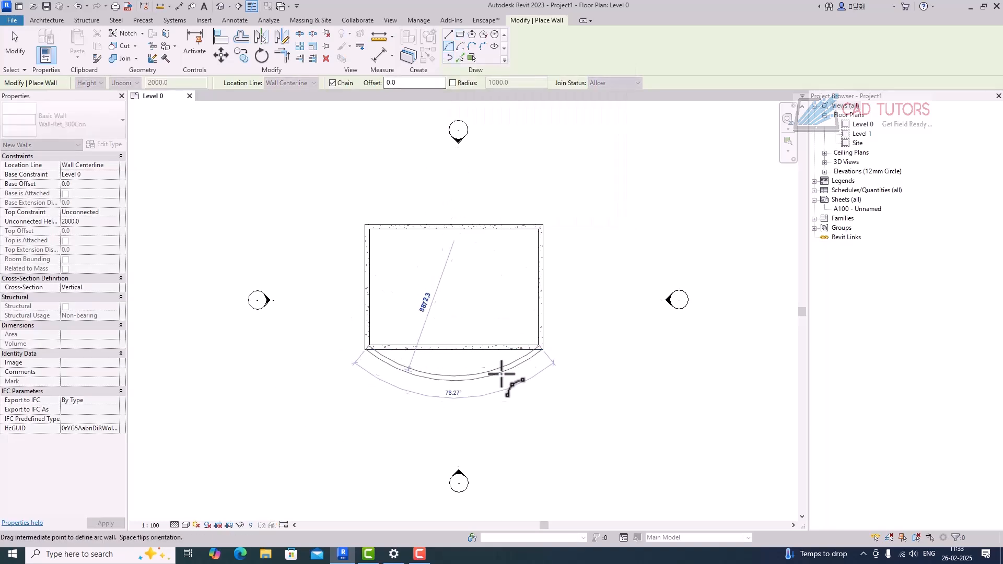
pyautogui.click(464, 420)
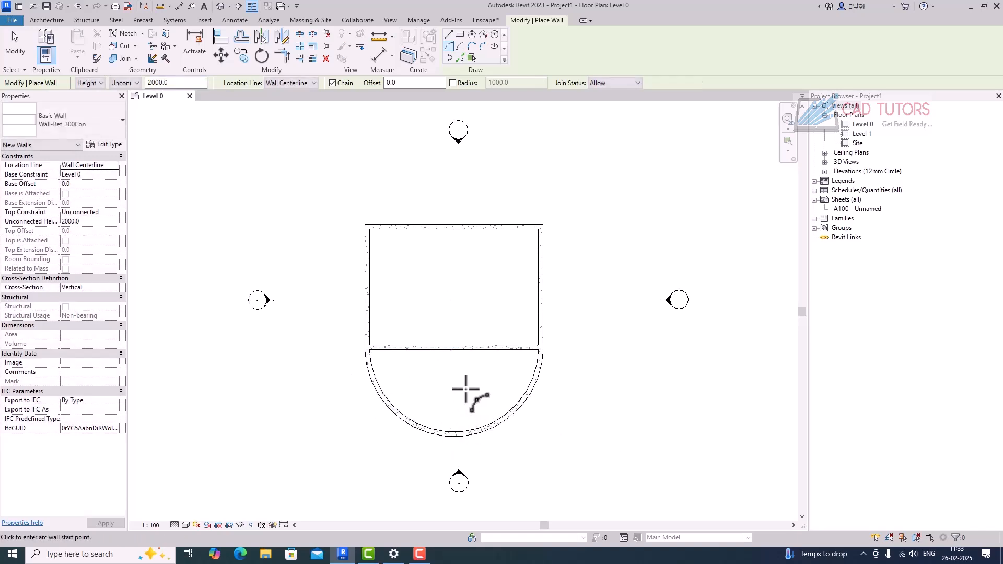
pyautogui.press('Escape')
pyautogui.press('Escape')
pyautogui.click(490, 426)
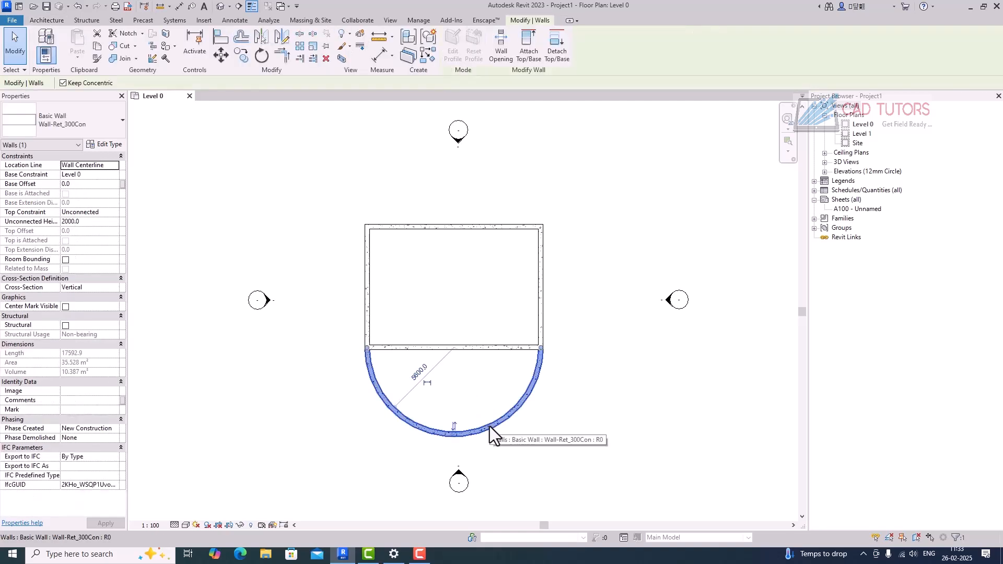
pyautogui.press('Delete')
# Draw a semicircular Center-ends Arc wall of about 4900 mm radius below the rectangle, centred on the midpoint of its lower wall.
pyautogui.click(43, 42)
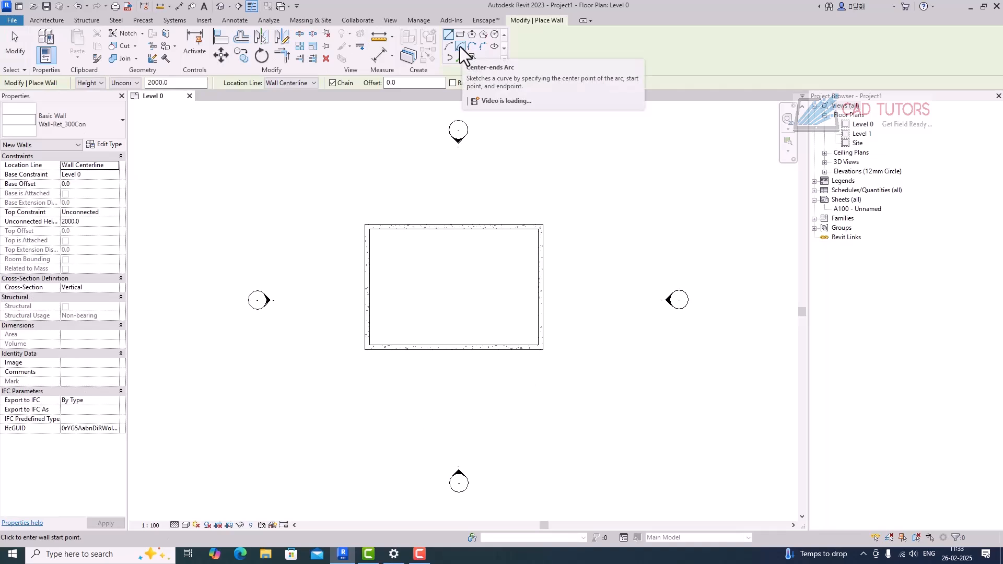
pyautogui.click(460, 46)
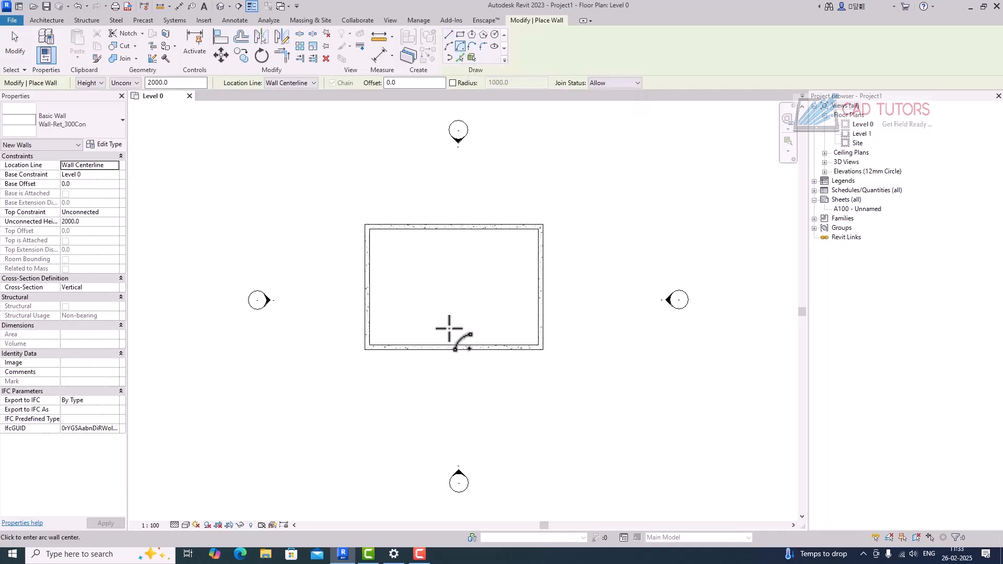
pyautogui.click(452, 345)
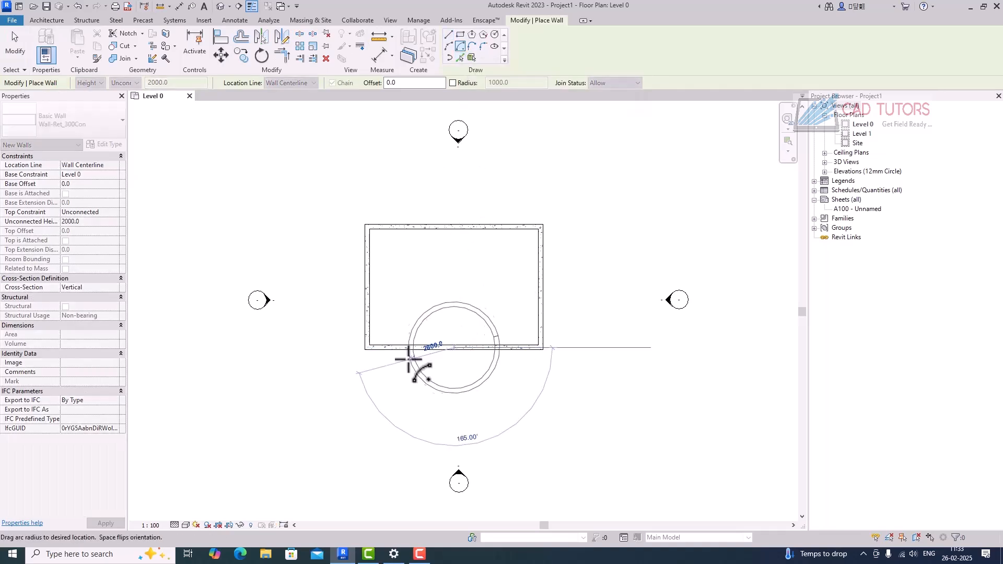
pyautogui.click(378, 347)
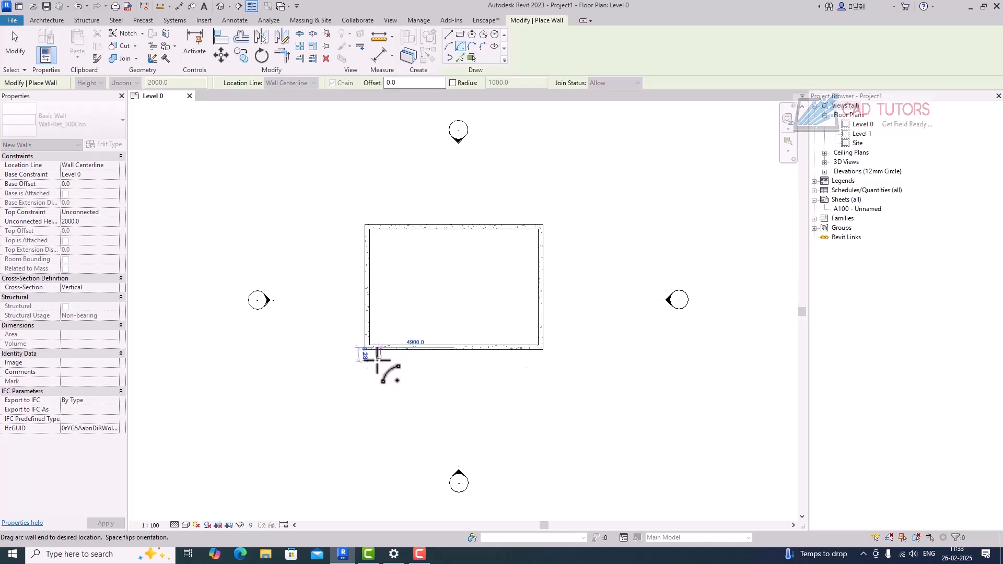
pyautogui.click(530, 347)
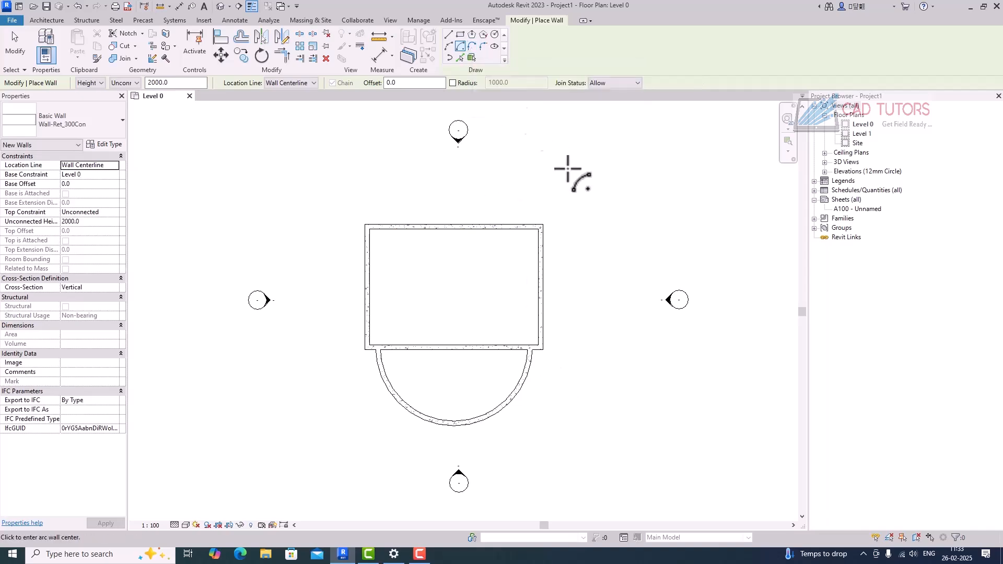
pyautogui.press('Escape')
pyautogui.press('Escape')
# Delete the rectangular enclosure together with its semicircular wall.
pyautogui.scroll(-2, 493, 232)
pyautogui.moveTo(378, 194); pyautogui.dragTo(554, 377)
pyautogui.press('Delete')
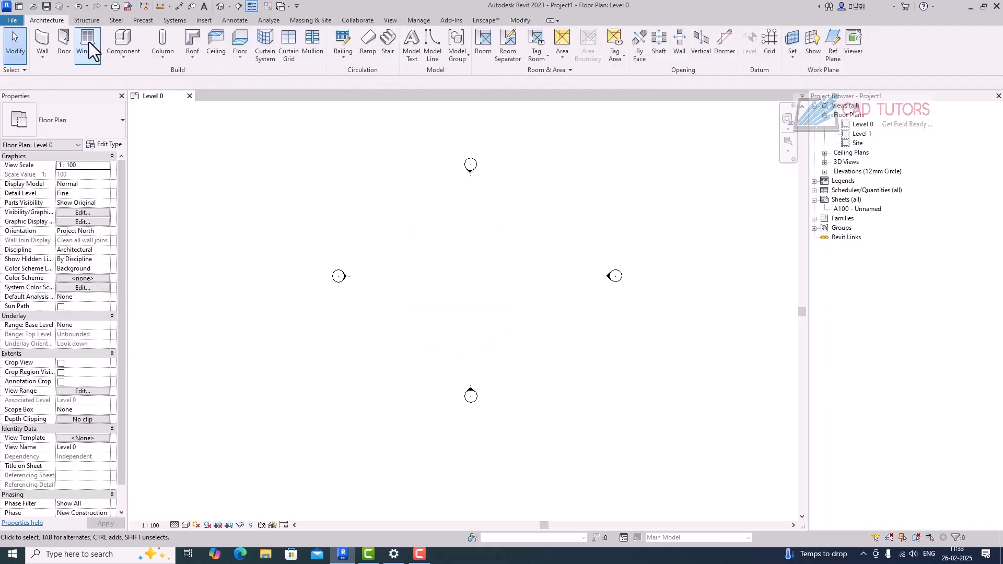
# Draw a single straight horizontal wall in the upper part of the area between the elevation markers.
pyautogui.click(44, 38)
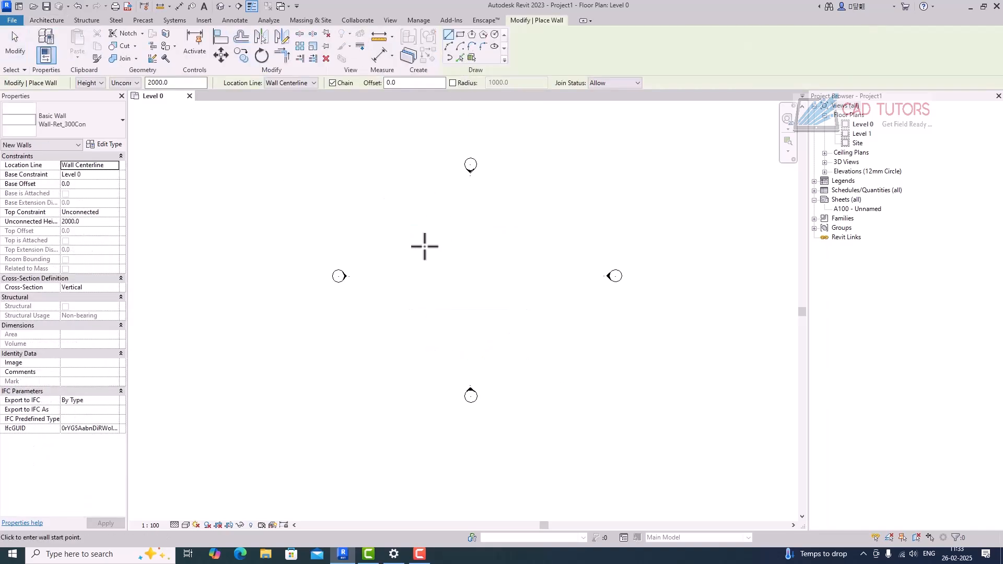
pyautogui.click(405, 258)
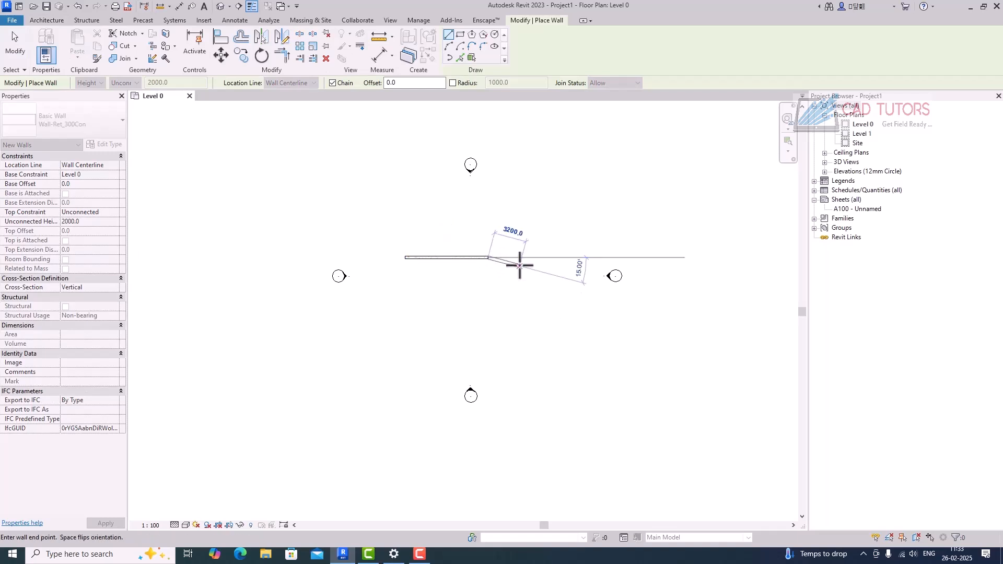
pyautogui.click(490, 258)
pyautogui.press('Escape')
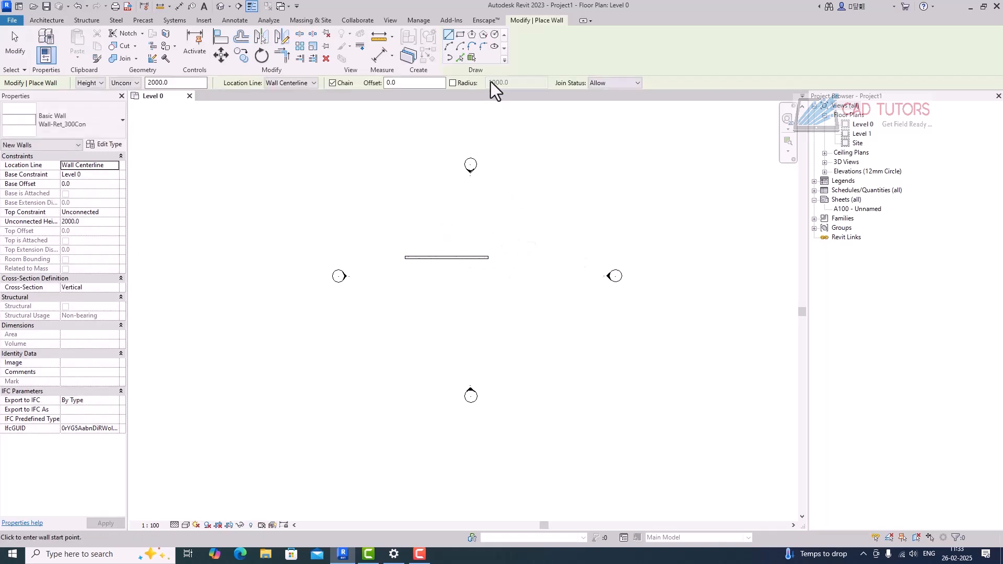
# Continue the straight wall from its right end with four chained Tangent End Arc walls, the first about 2684 mm in radius.
pyautogui.click(472, 47)
pyautogui.scroll(4, 502, 232)
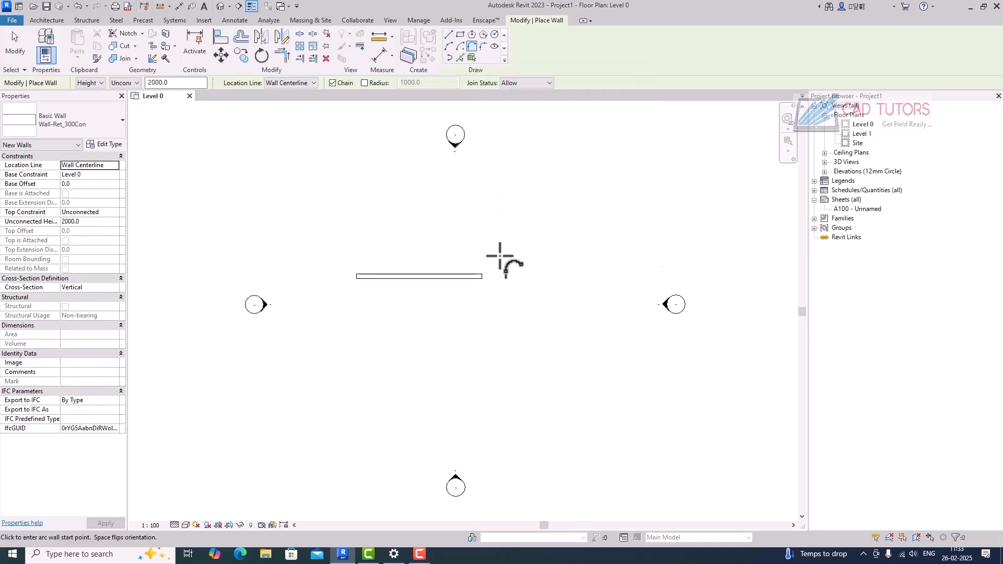
pyautogui.click(477, 283)
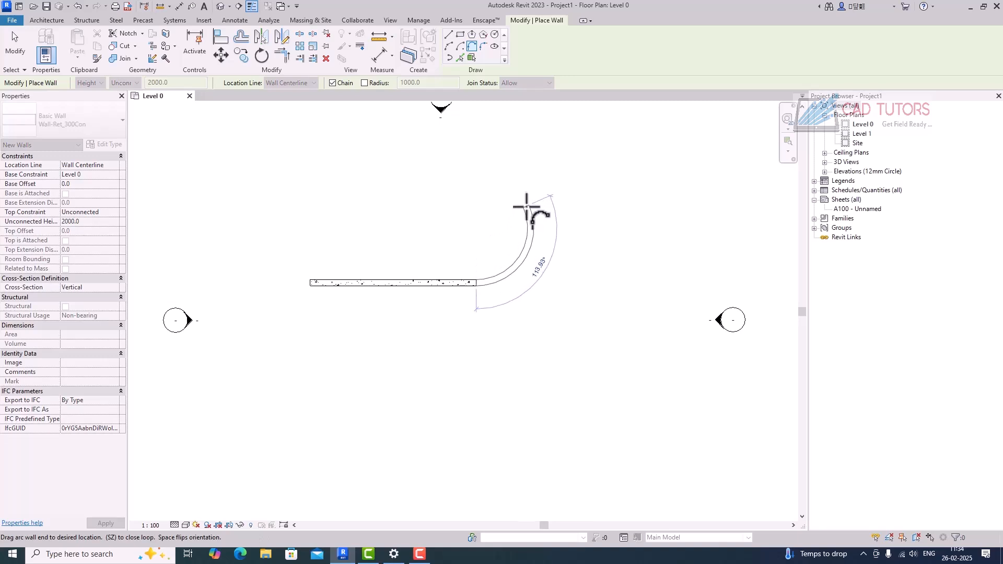
pyautogui.click(527, 202)
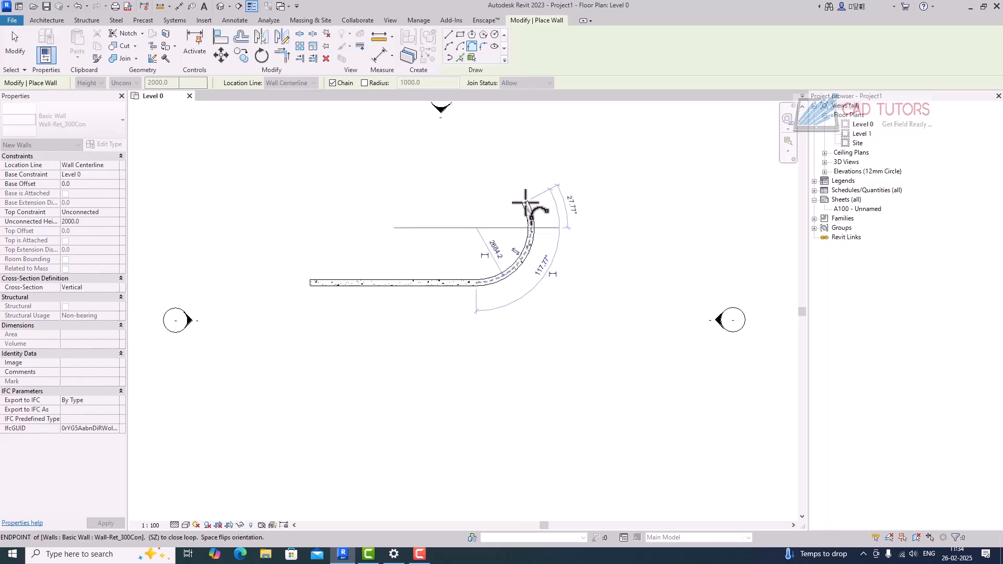
pyautogui.click(595, 167)
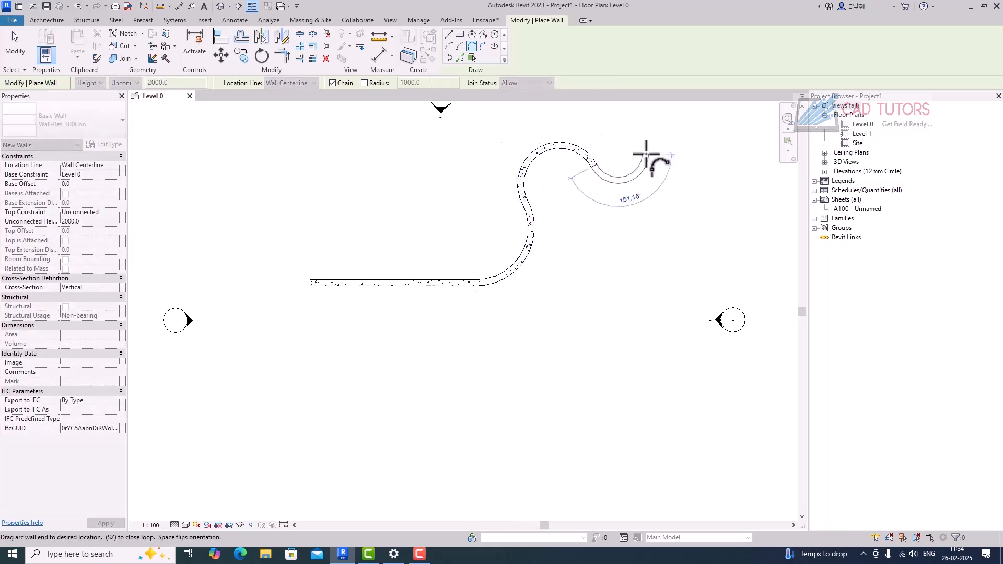
pyautogui.click(649, 155)
pyautogui.click(686, 177)
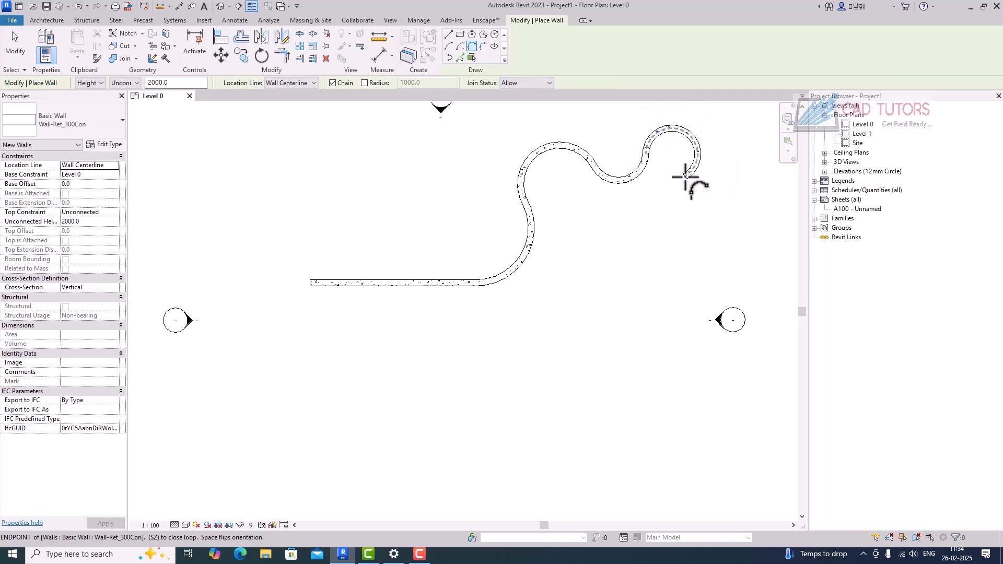
pyautogui.press('Escape')
pyautogui.press('Escape')
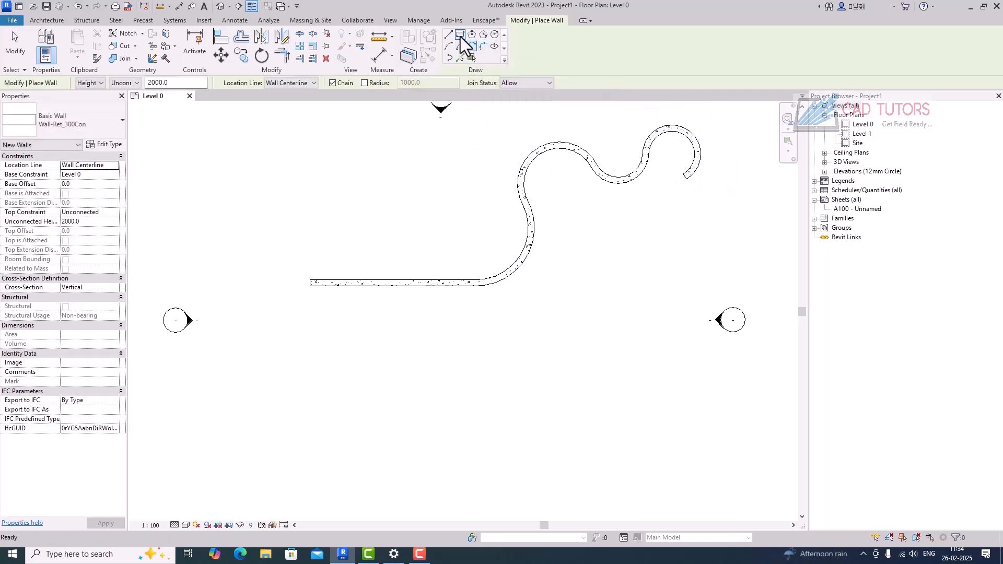
# Draw a rectangular wall enclosure of about 9500 by 5700 mm below the straight and curved walls.
pyautogui.click(460, 35)
pyautogui.click(380, 337)
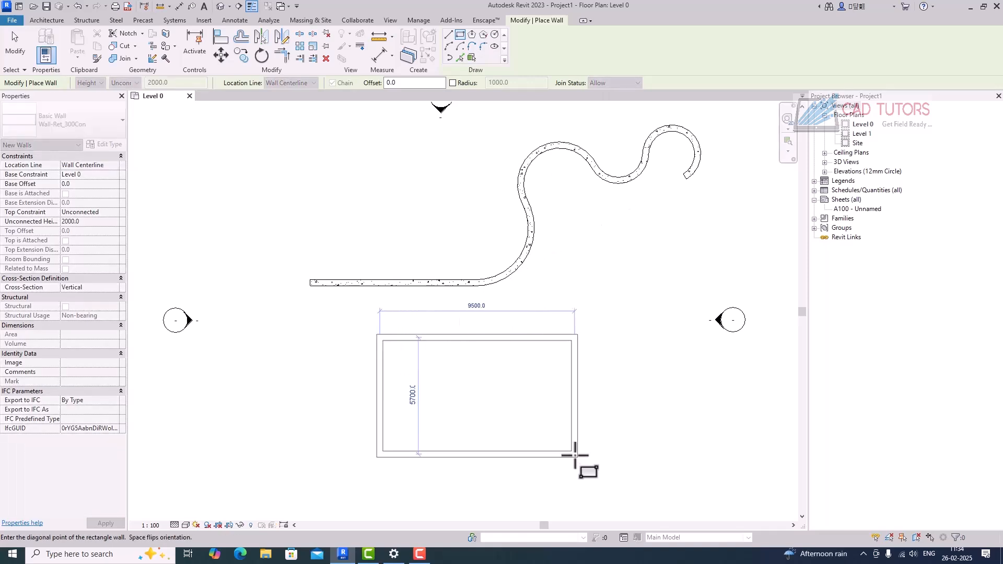
pyautogui.click(578, 456)
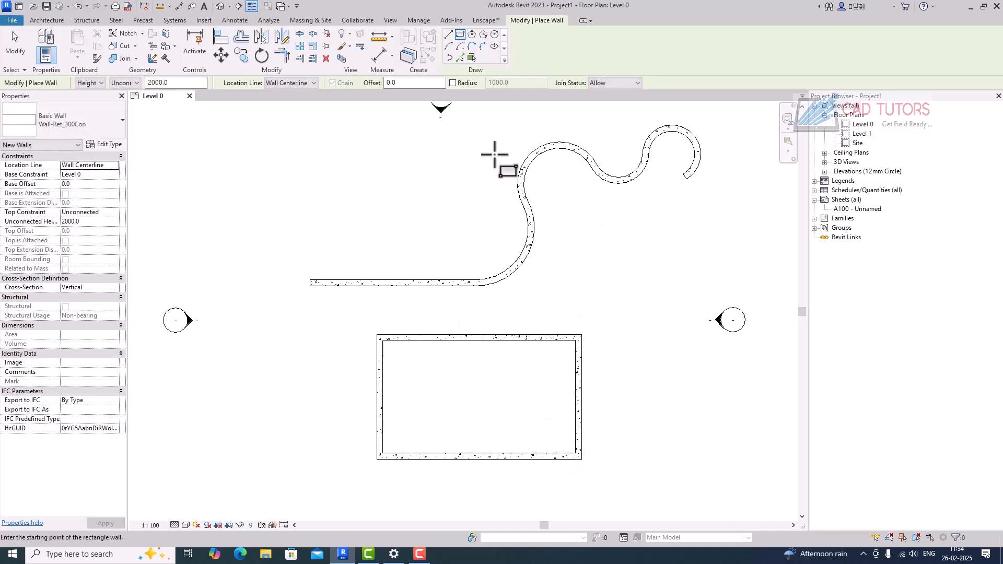
# Round the rectangle's lower-right corner with a Fillet Arc wall of about 2600 mm radius.
pyautogui.click(484, 46)
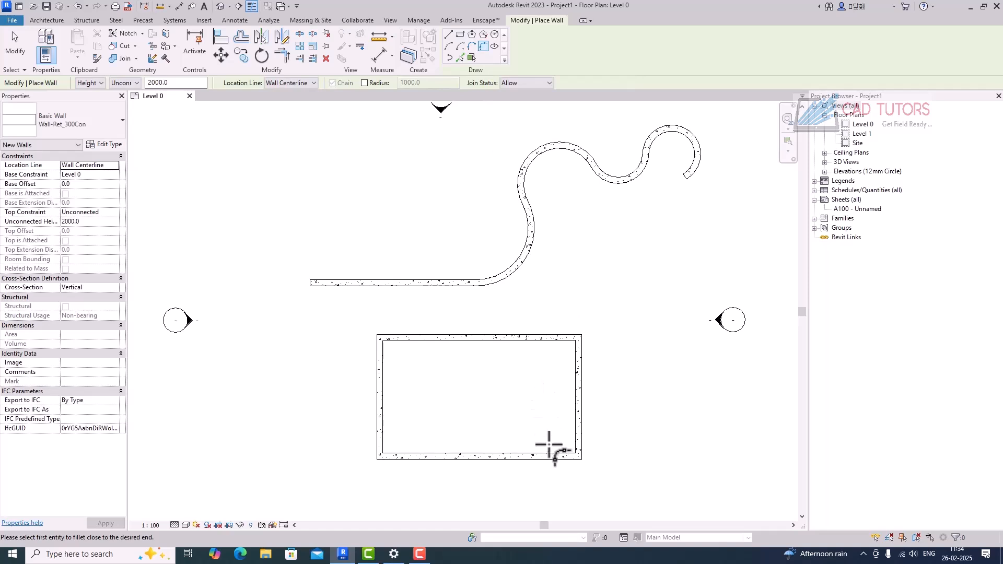
pyautogui.click(549, 457)
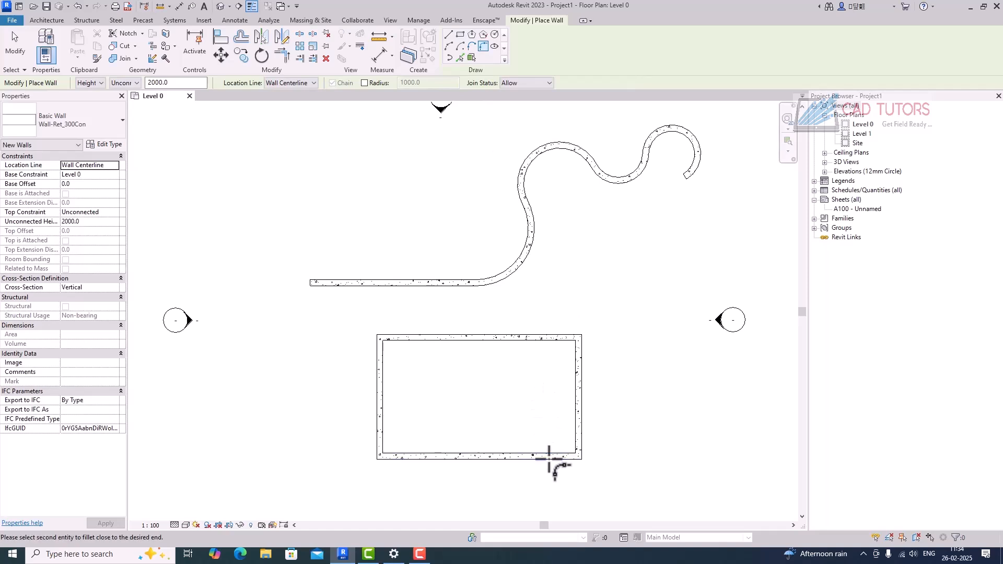
pyautogui.click(577, 435)
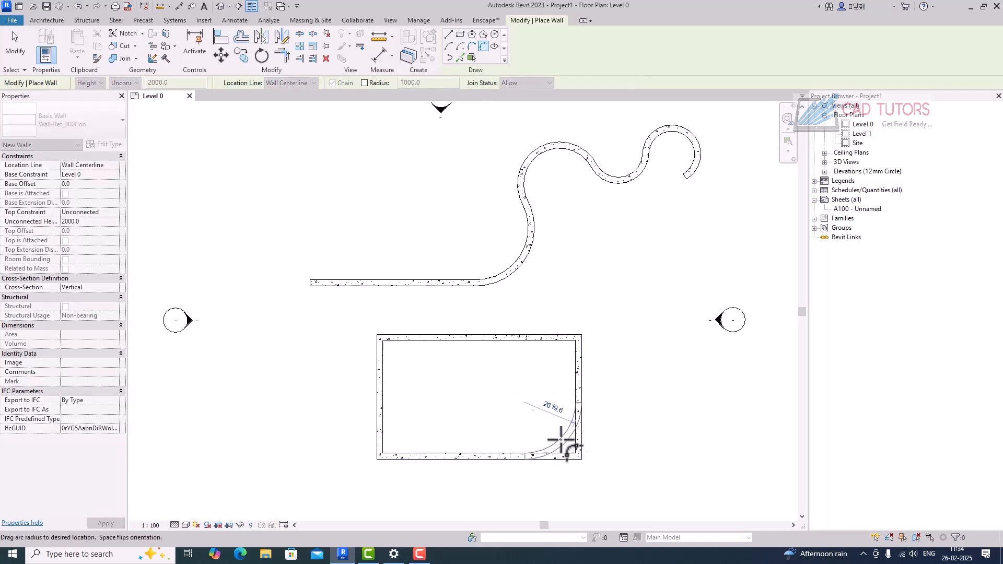
pyautogui.click(566, 444)
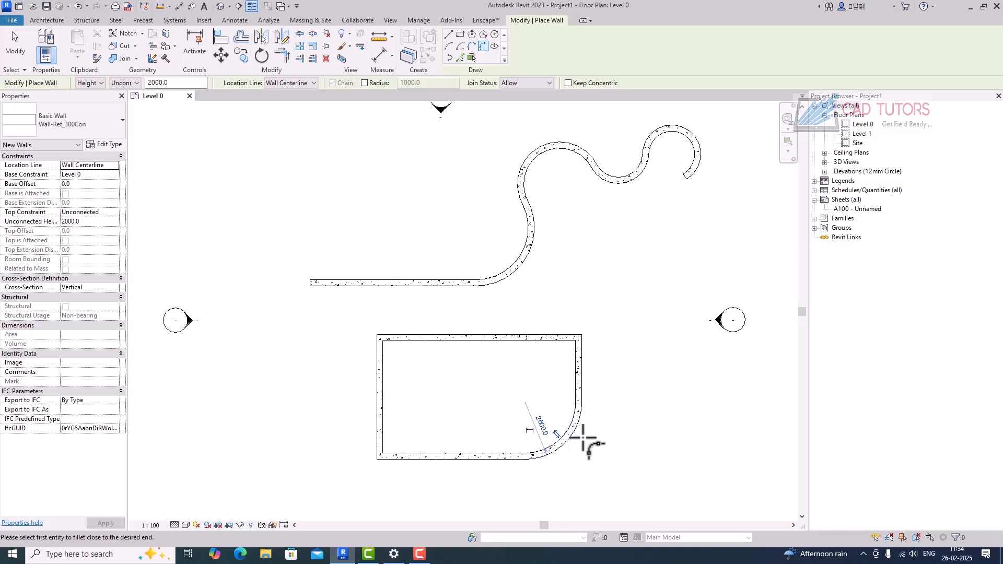
pyautogui.press('Escape')
pyautogui.press('Escape')
# Delete the rectangular enclosure with the rounded corner.
pyautogui.moveTo(350, 311); pyautogui.dragTo(616, 506)
pyautogui.press('Delete')
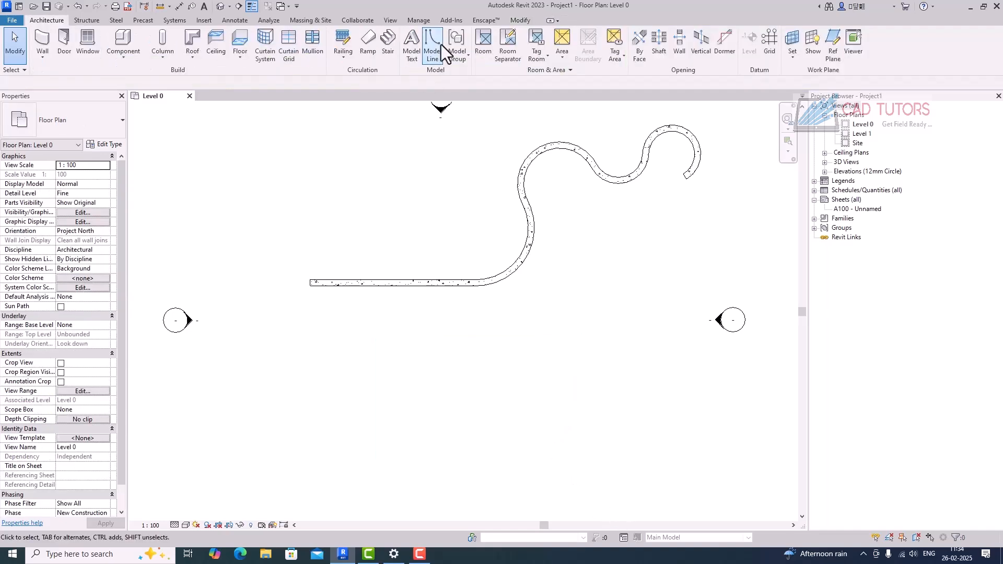
# Draw an elliptical wall below the straight wall, with a long horizontal axis and a vertical half-axis of about 1600 mm.
pyautogui.click(43, 39)
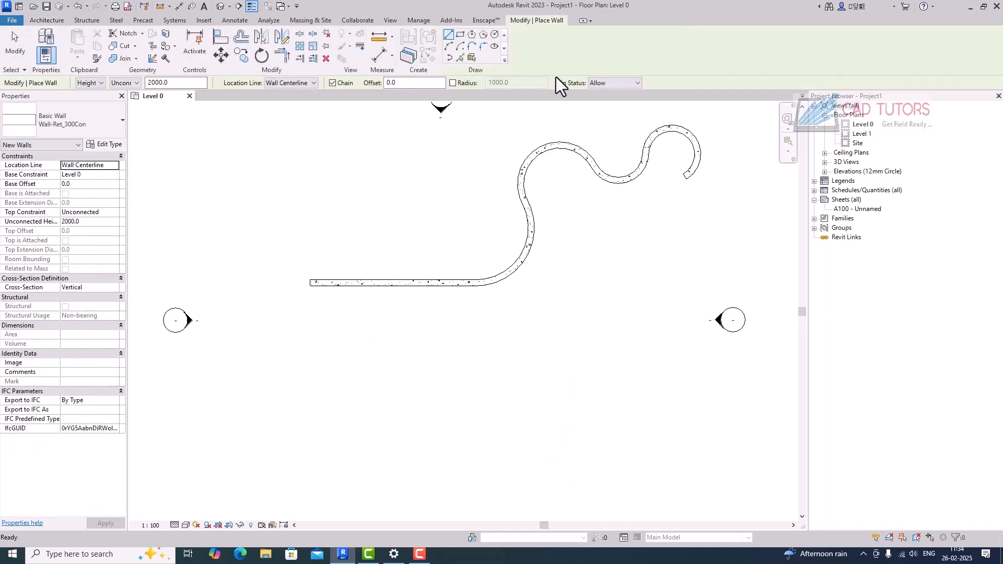
pyautogui.click(494, 47)
pyautogui.click(458, 381)
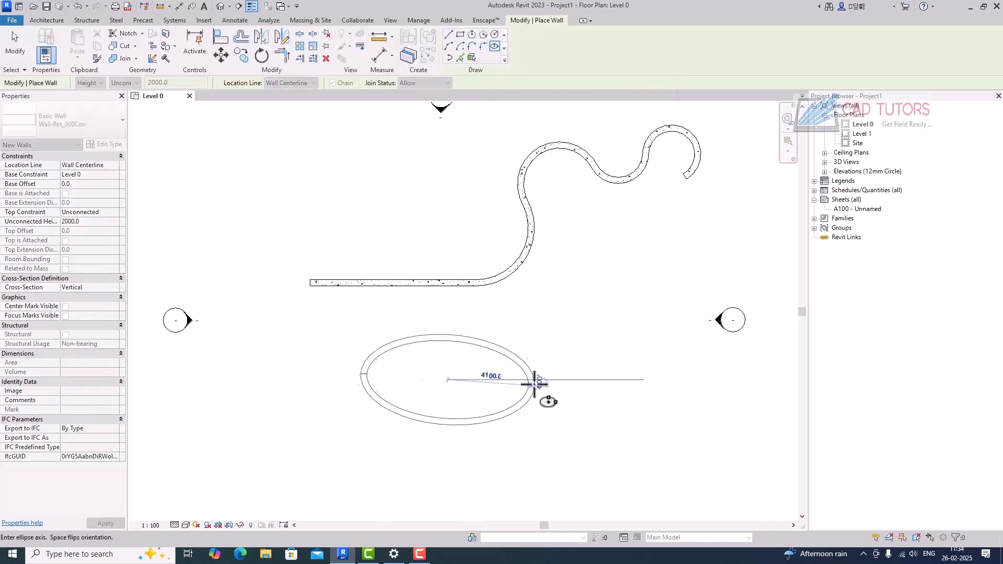
pyautogui.click(586, 381)
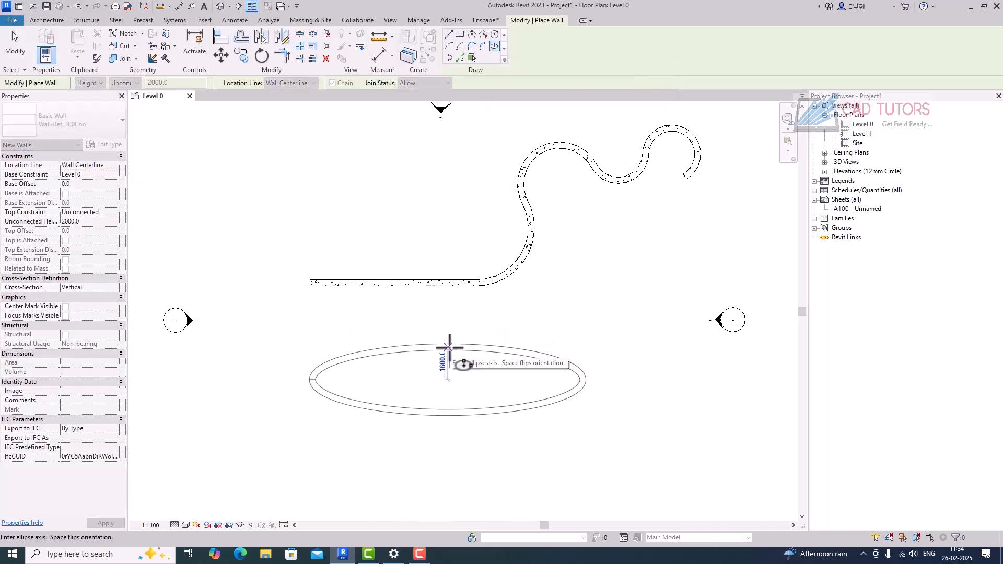
pyautogui.click(448, 346)
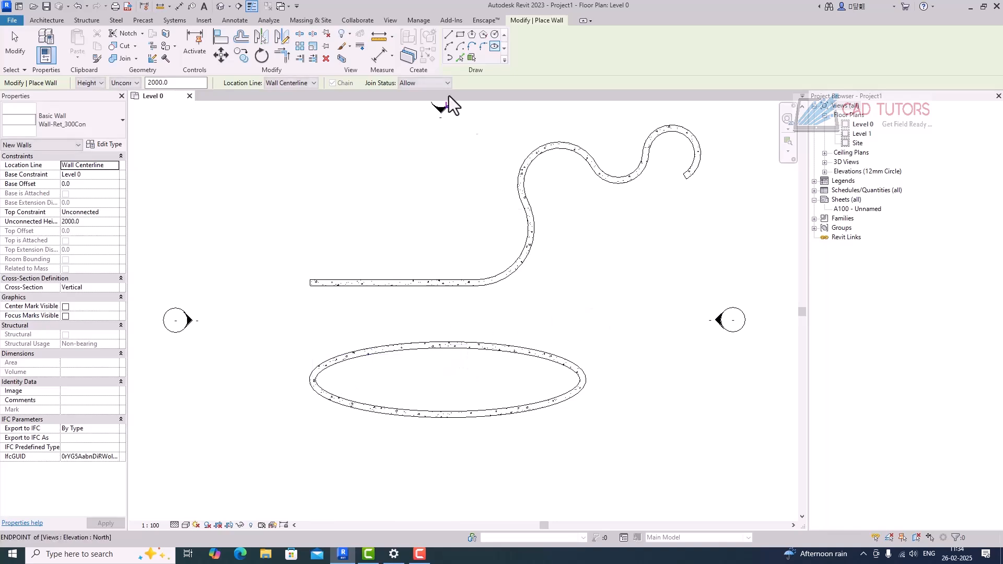
# Draw an arch-shaped Partial Ellipse wall opening downward, above and to the right of the elliptical wall.
pyautogui.click(450, 59)
pyautogui.click(585, 312)
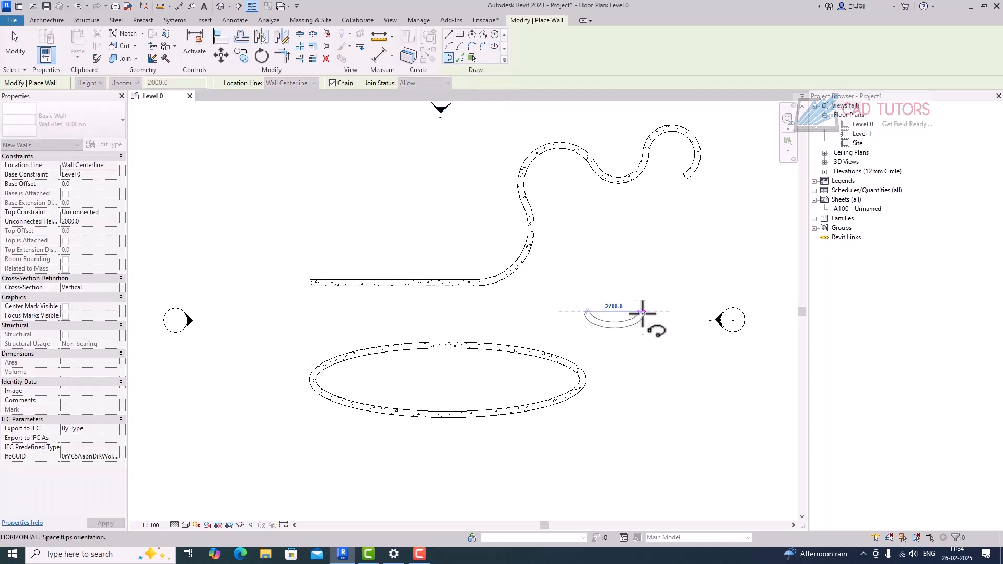
pyautogui.click(651, 312)
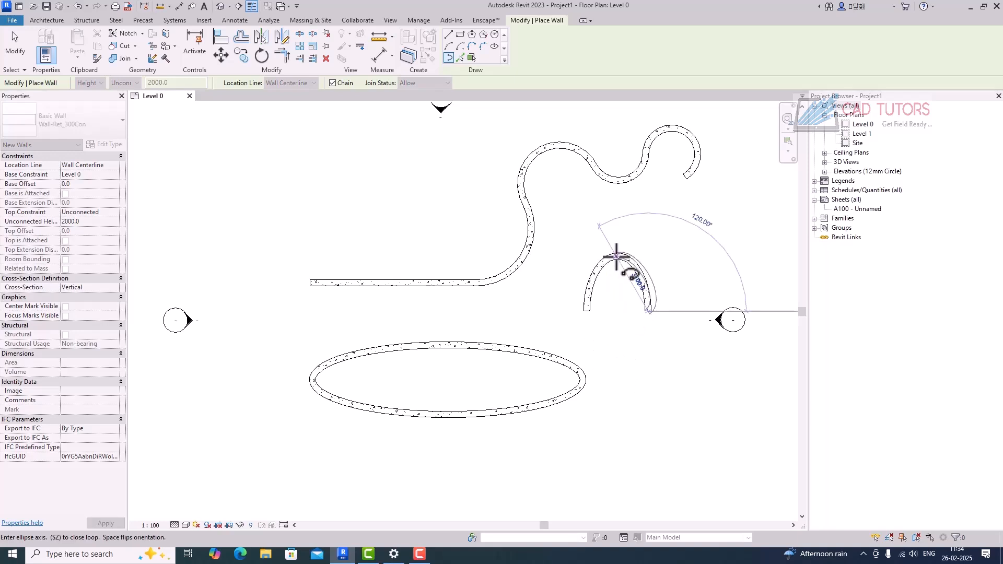
pyautogui.click(658, 257)
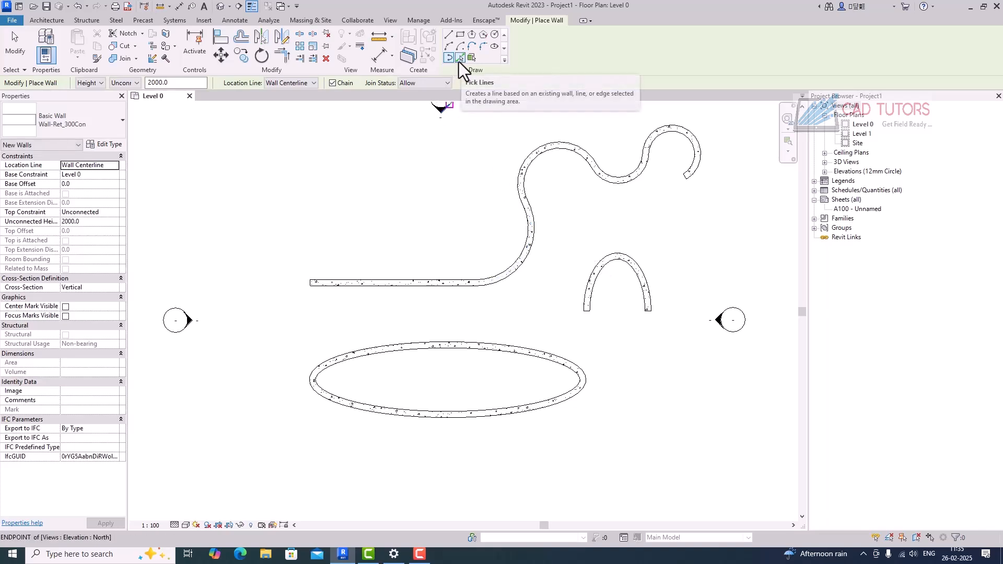
pyautogui.press('Escape')
pyautogui.press('Escape')
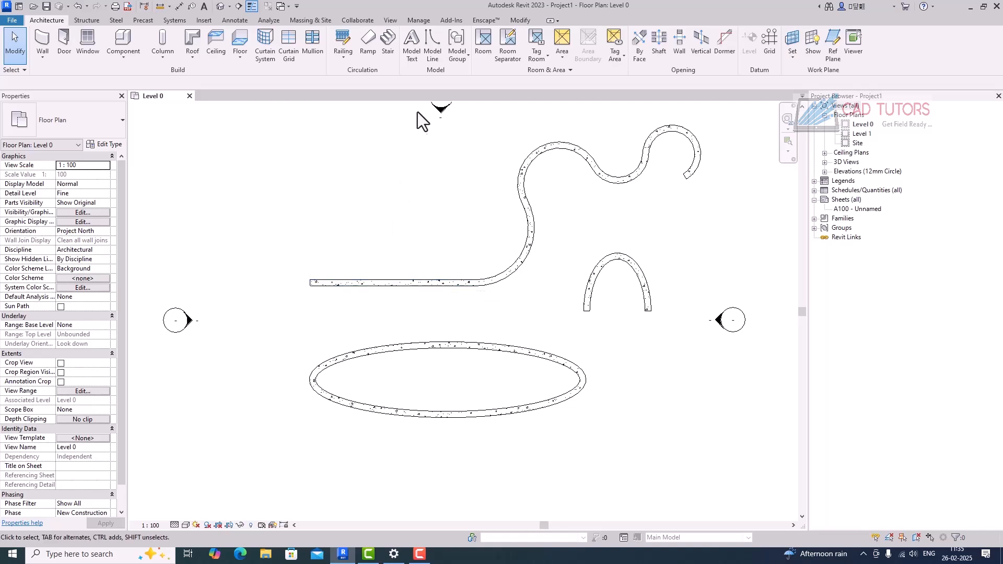
# Create a parallel wall above the straight wall with Pick Lines, using an offset of 1000 mm.
pyautogui.click(47, 41)
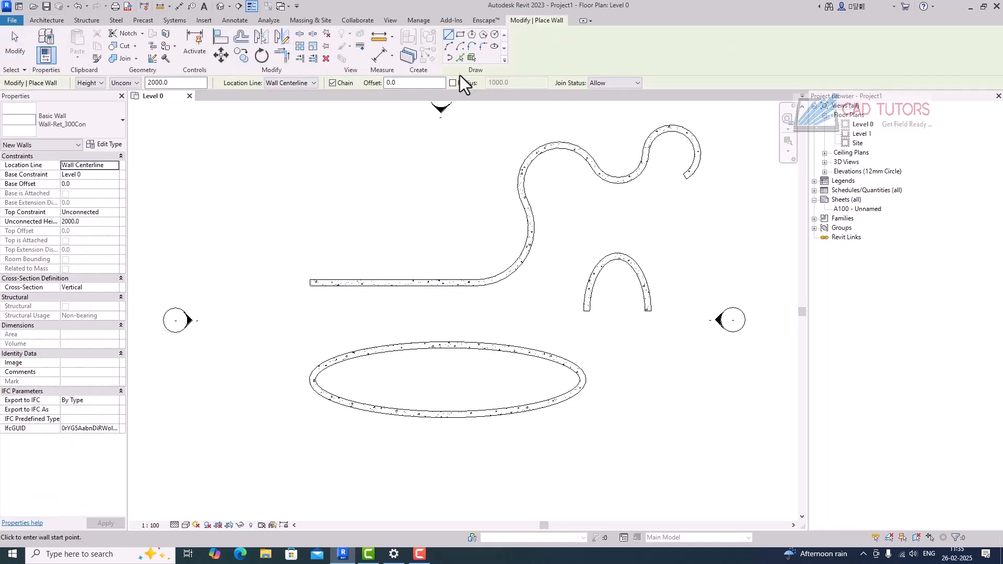
pyautogui.click(461, 58)
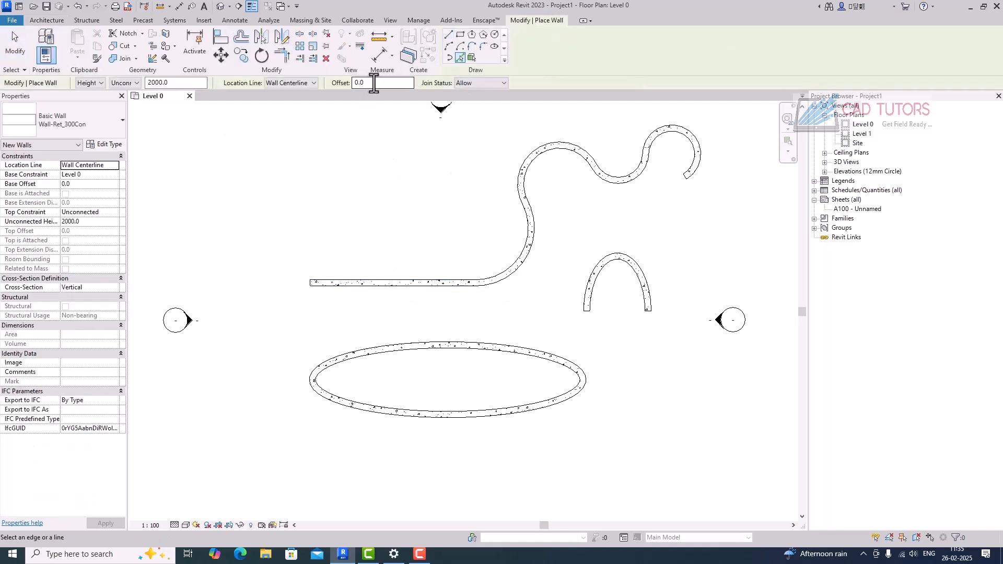
pyautogui.click(345, 83)
pyautogui.write('1000')
pyautogui.press('Return')
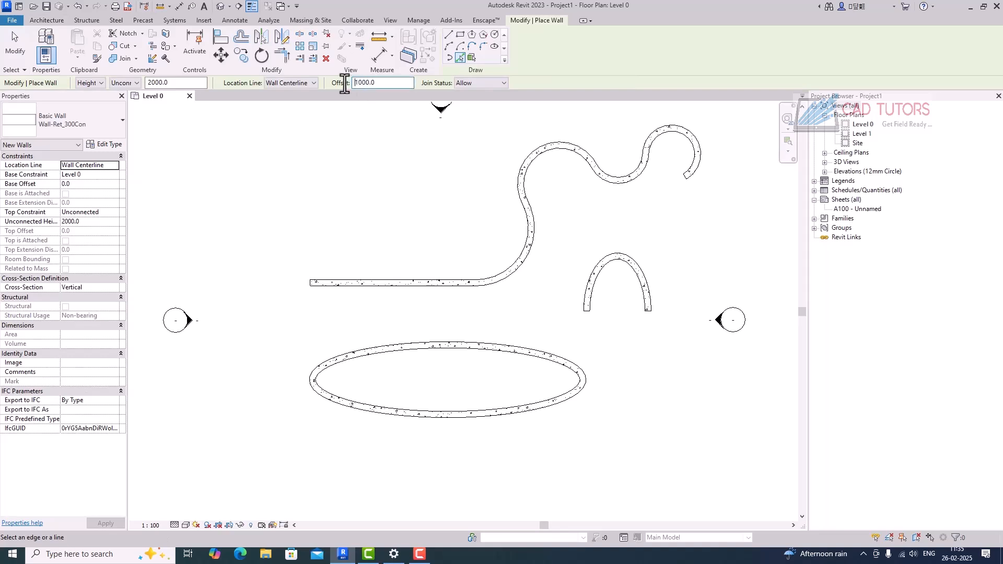
pyautogui.click(372, 279)
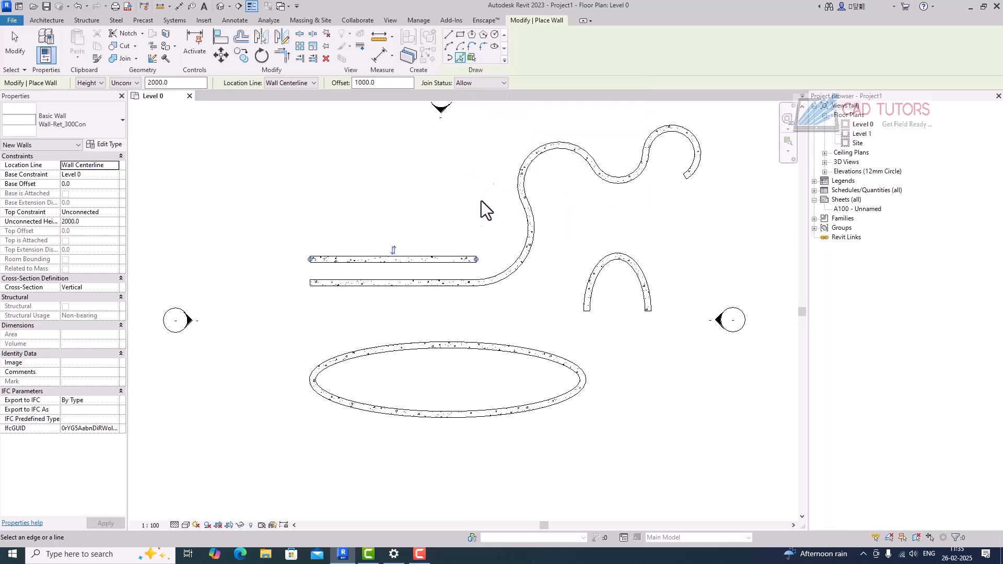
# Delete all the straight, curved and elliptical walls from the floor plan.
pyautogui.scroll(-2, 438, 243)
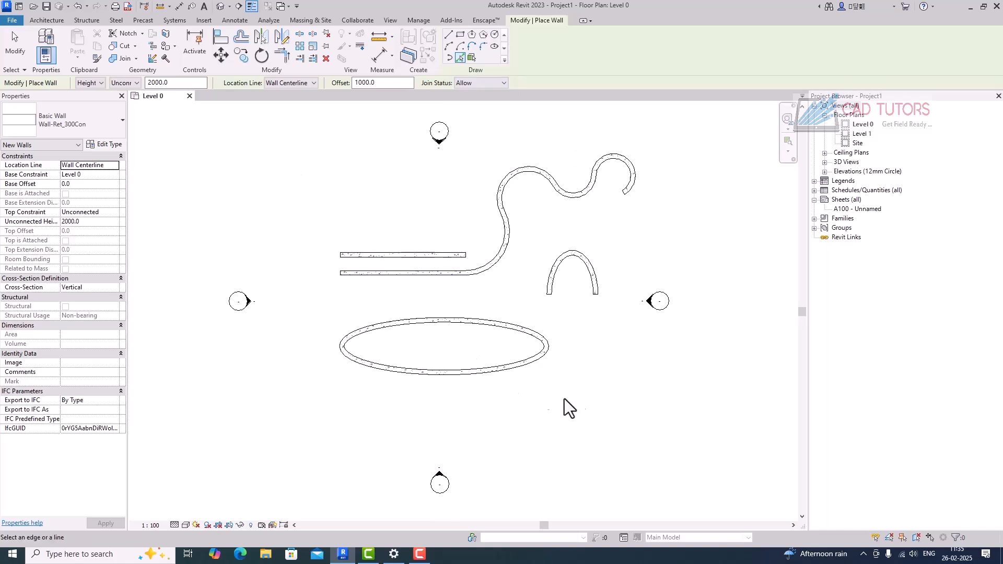
pyautogui.press('Escape')
pyautogui.press('Escape')
pyautogui.moveTo(552, 407); pyautogui.dragTo(331, 247)
pyautogui.press('Delete')
# Start an architectural wall and browse the available basic, curtain and stacked wall types.
pyautogui.press('w')
pyautogui.press('a')
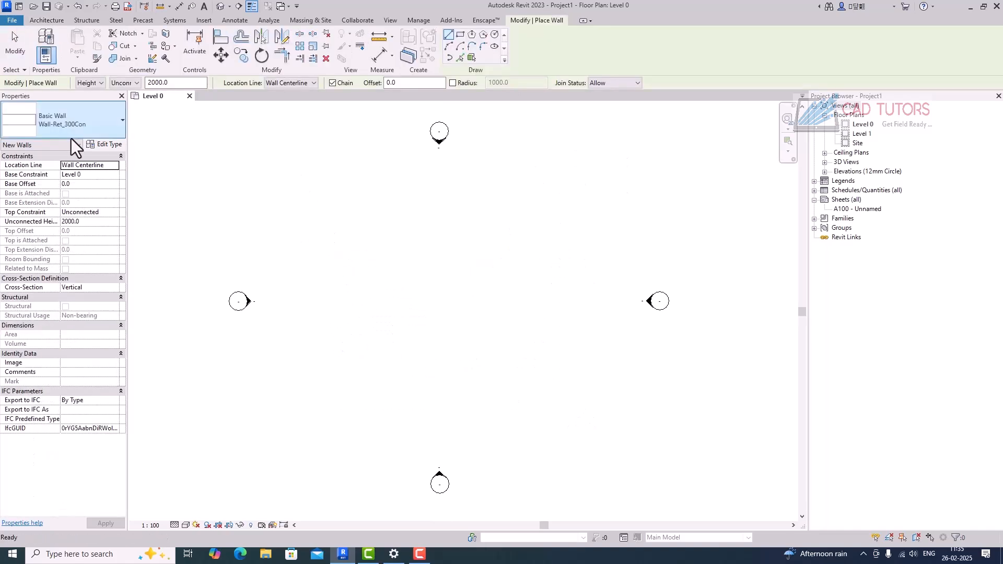
pyautogui.click(82, 131)
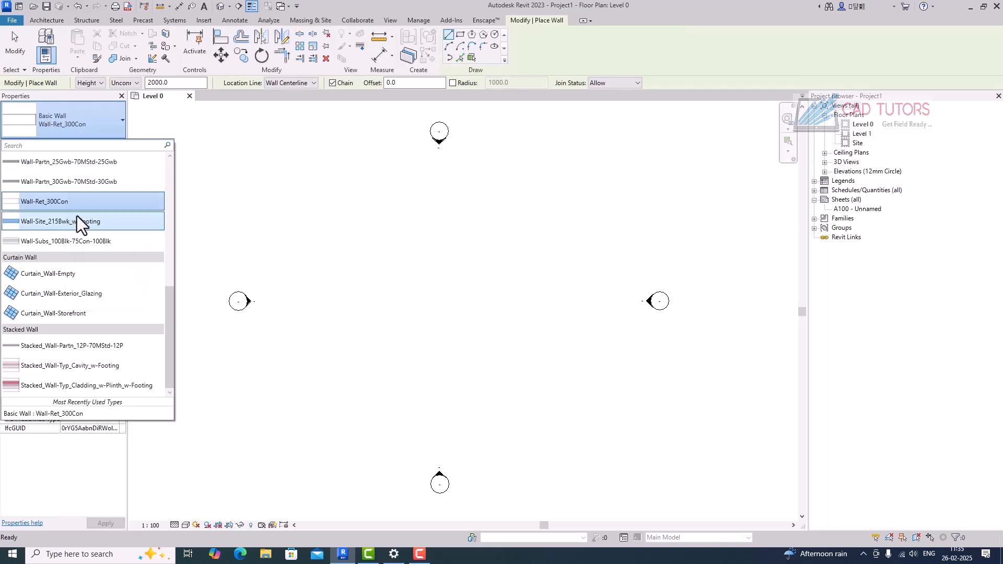
pyautogui.moveTo(167, 325); pyautogui.dragTo(170, 289)
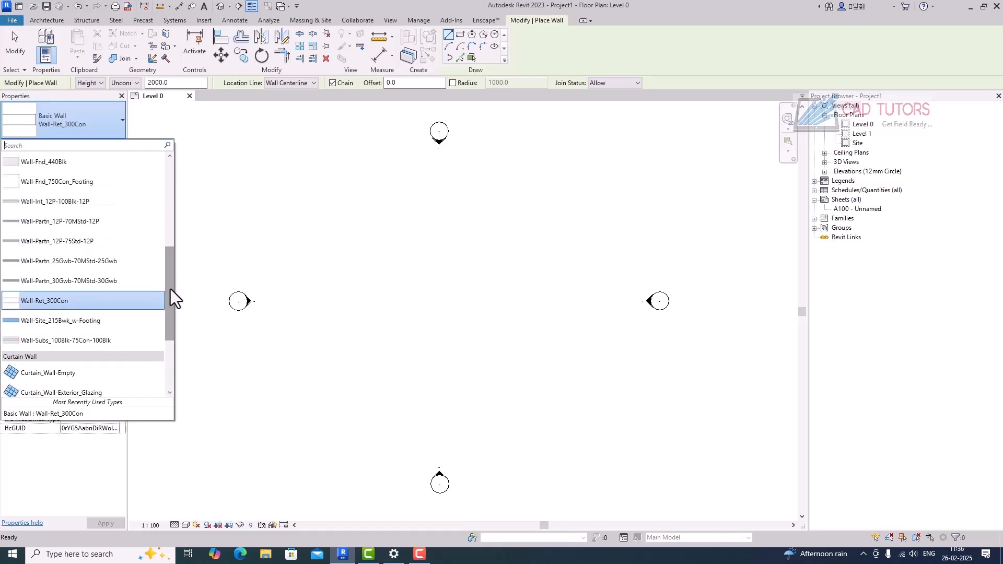
pyautogui.click(305, 250)
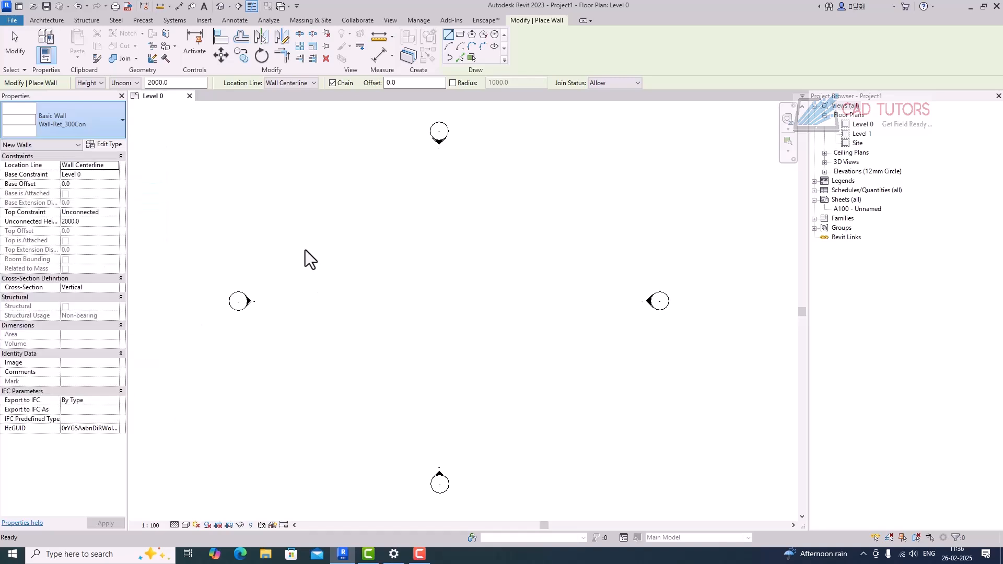
# Duplicate the wall type Wall-Ret_300Con under the name Wall-Ret_225mm.
pyautogui.click(102, 146)
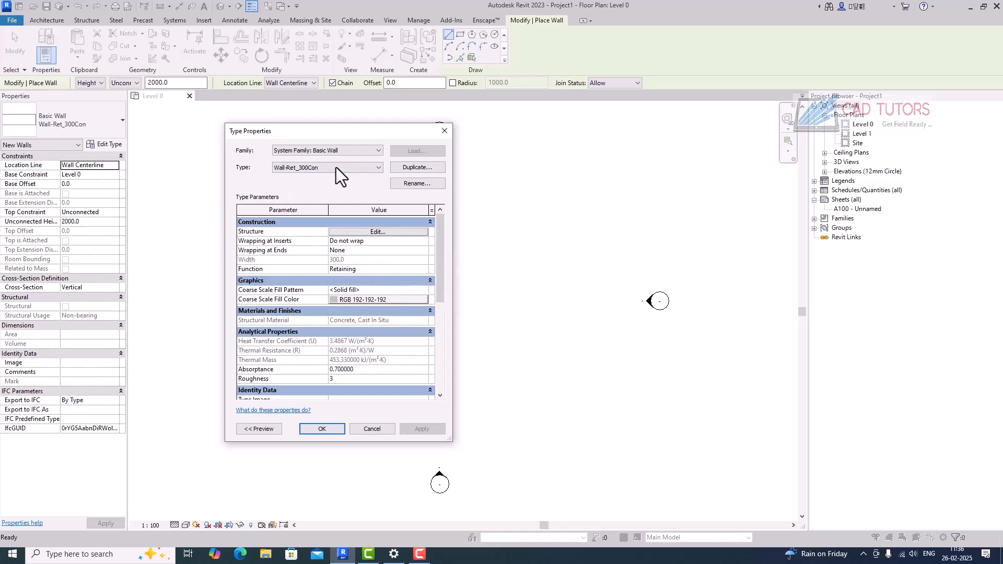
pyautogui.click(406, 171)
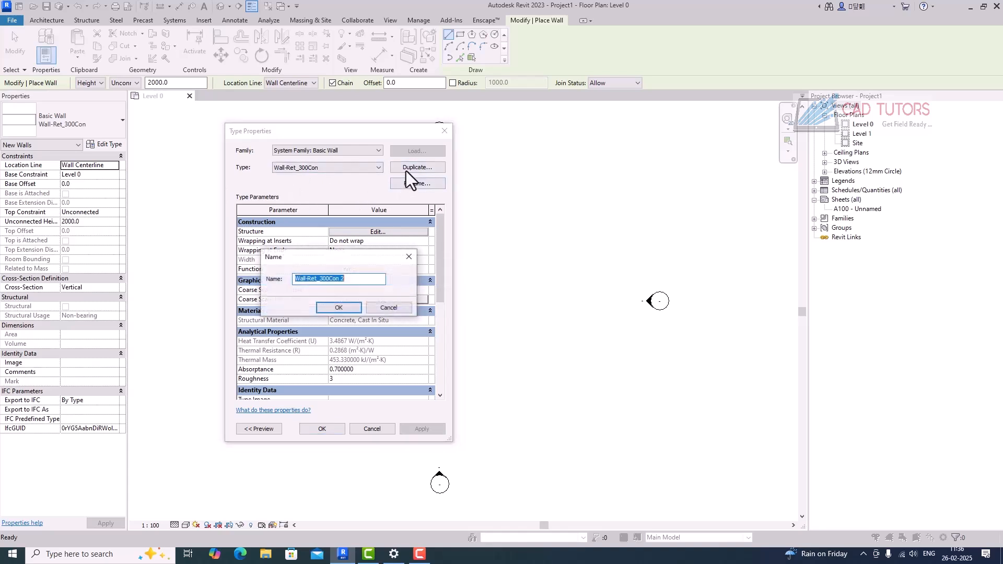
pyautogui.moveTo(359, 277); pyautogui.dragTo(318, 279)
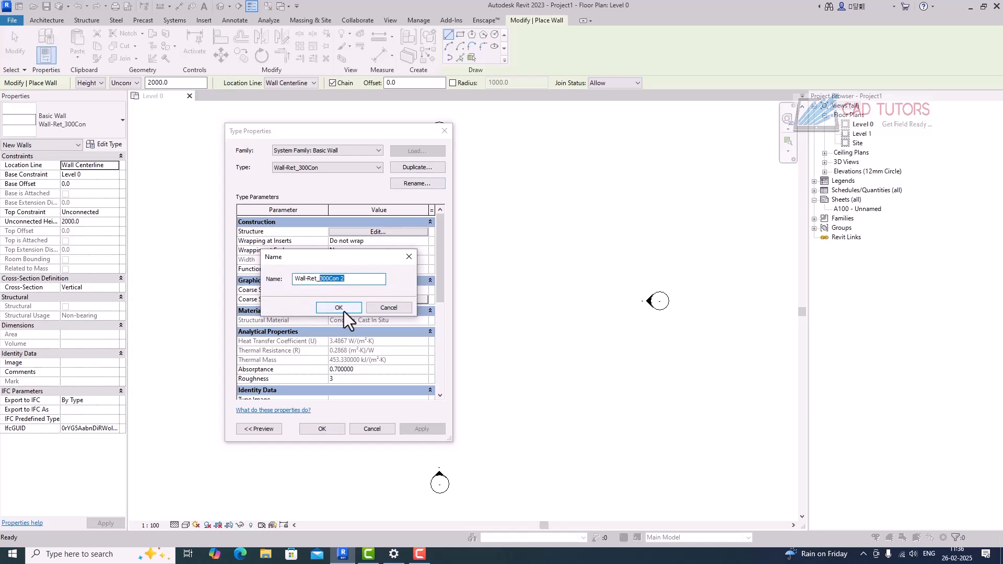
pyautogui.write('2')
pyautogui.click(328, 309)
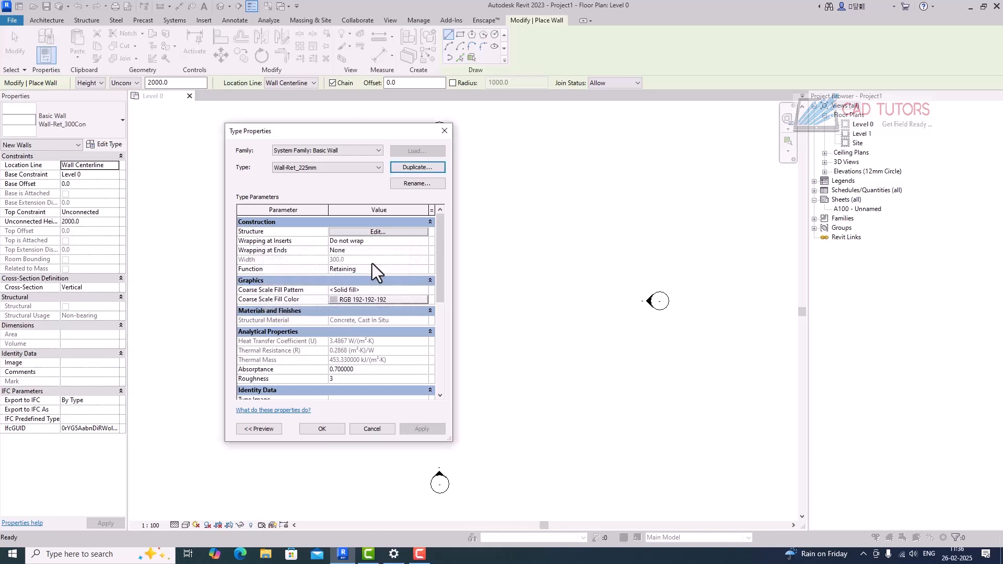
# Set the concrete structure layer of Wall-Ret_225mm to 225 mm thick and accept the type properties.
pyautogui.click(381, 233)
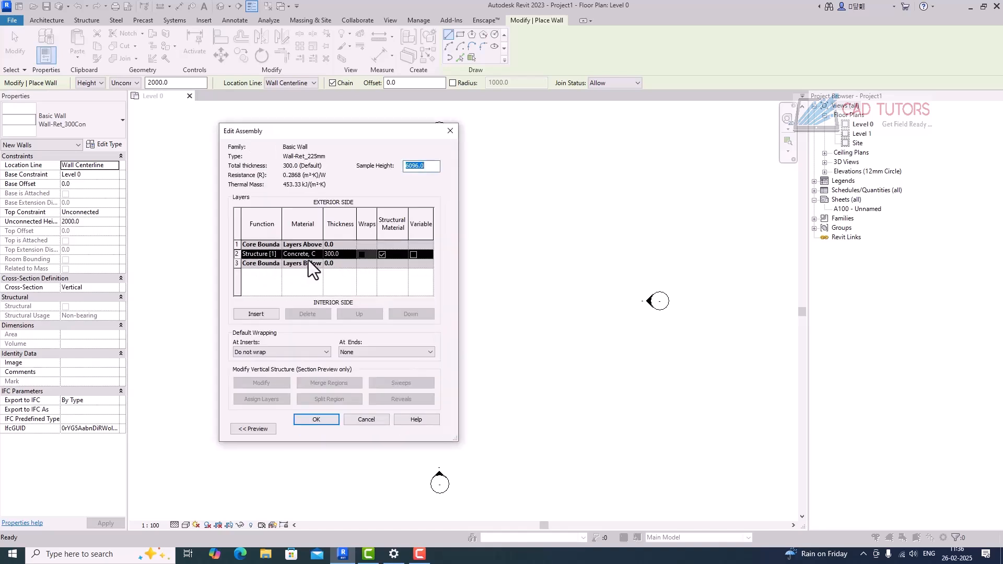
pyautogui.click(340, 256)
pyautogui.write('225')
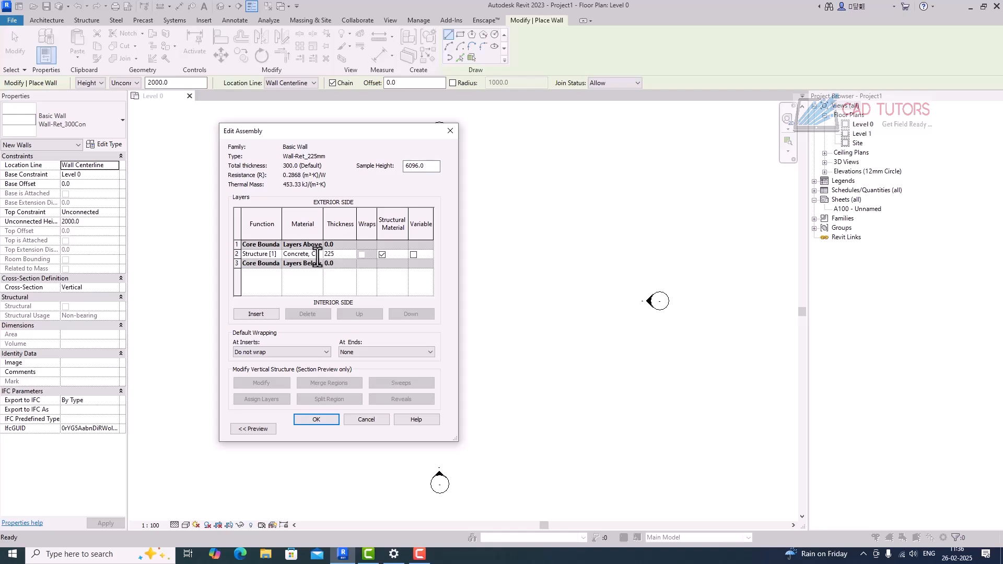
pyautogui.click(320, 422)
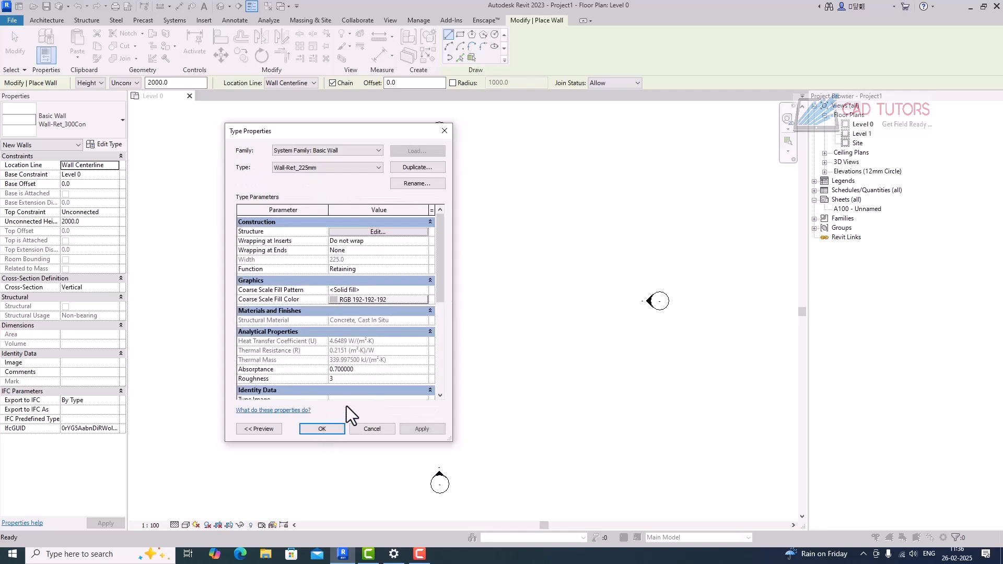
pyautogui.click(415, 431)
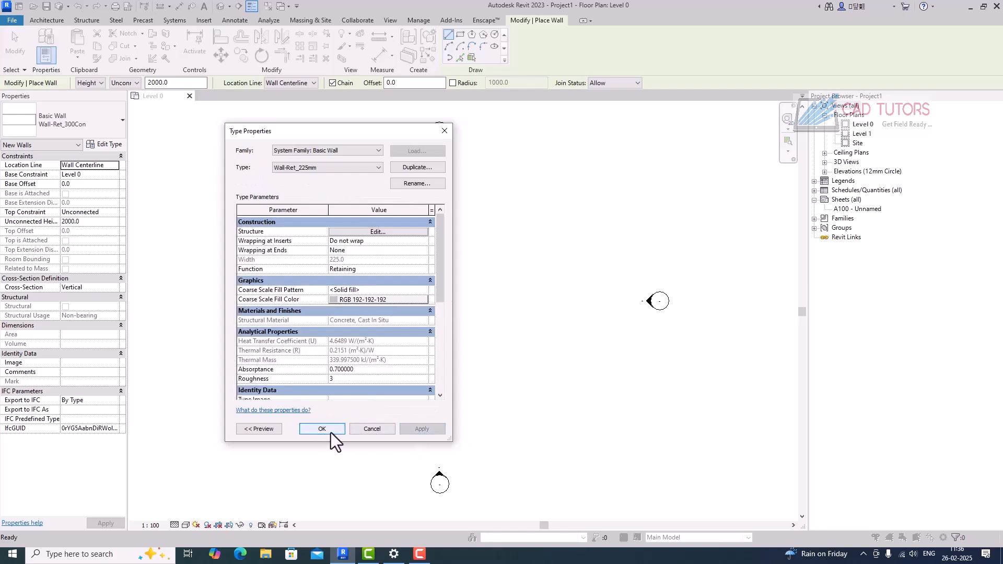
pyautogui.click(331, 433)
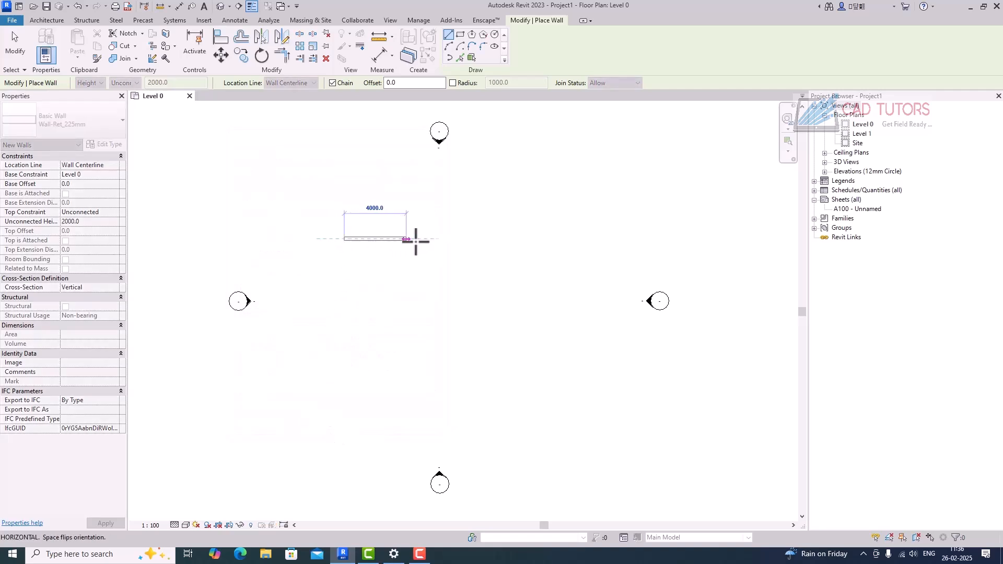
# Draw a stepped chain of seven straight Wall-Ret_225mm walls between the four elevation markers.
pyautogui.click(419, 239)
pyautogui.click(419, 284)
pyautogui.click(373, 283)
pyautogui.click(373, 322)
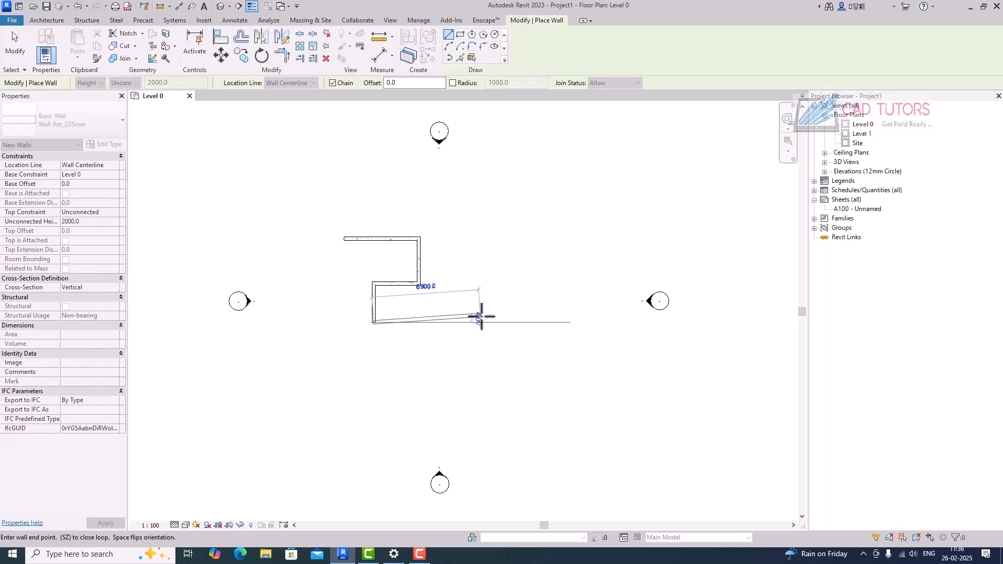
pyautogui.click(480, 322)
pyautogui.click(480, 189)
pyautogui.click(344, 189)
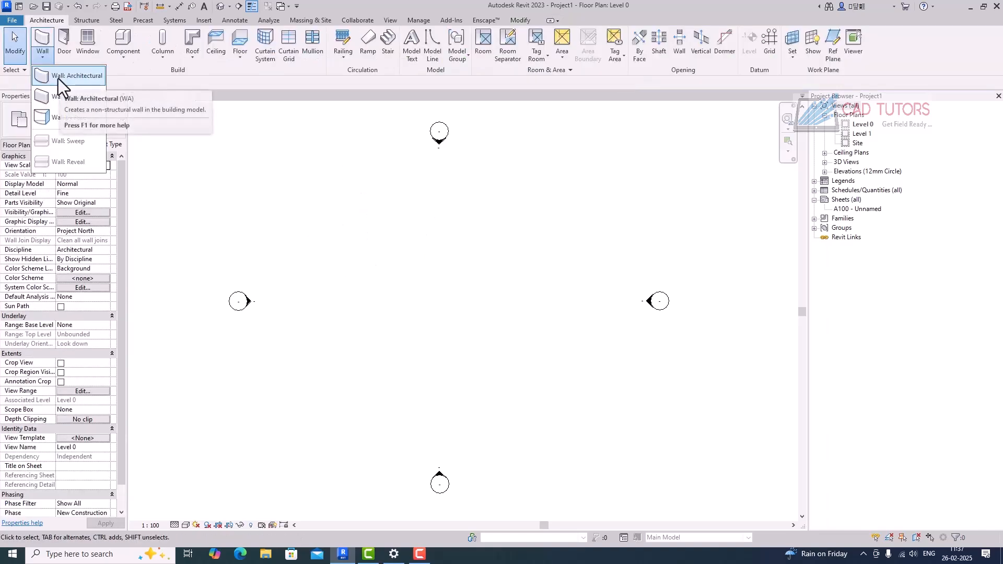
# Start an architectural wall with the exterior type Wall-Ext_102Bwk-50Air-45Ins-100DBlk-12P_Plinth.
pyautogui.press('Escape')
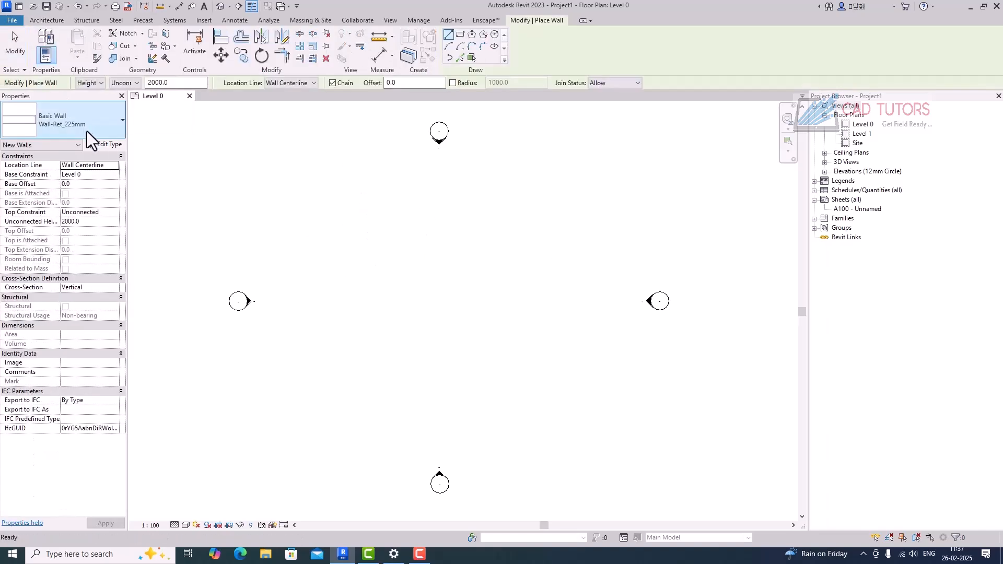
pyautogui.click(88, 127)
pyautogui.scroll(10, 72, 221)
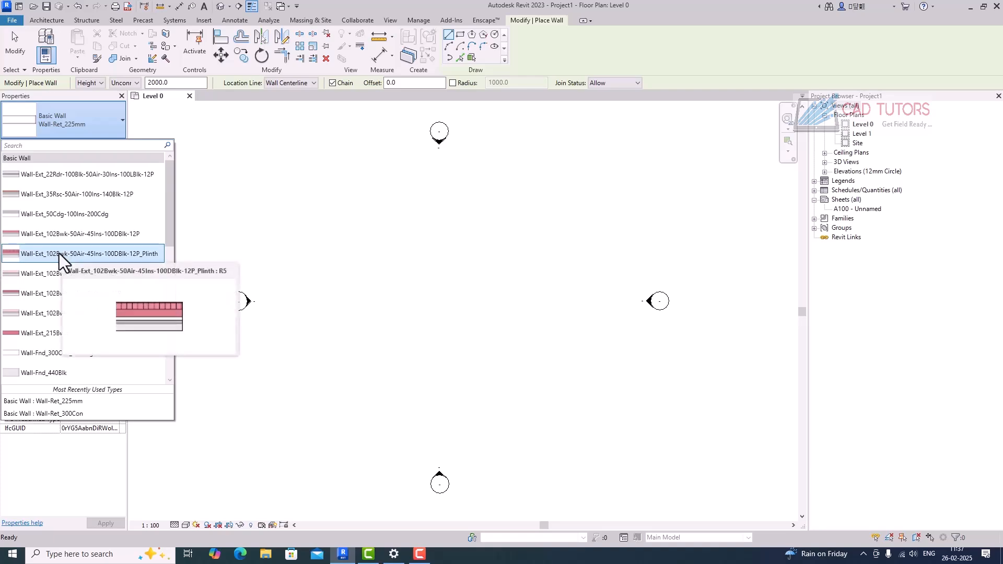
pyautogui.press('Escape')
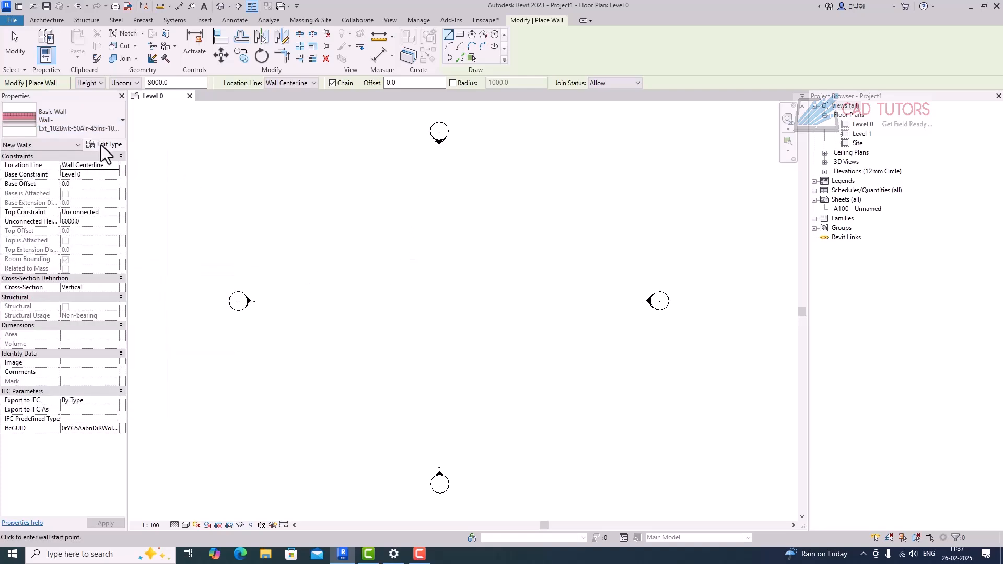
# Open the plinth wall type's layer assembly with its preview and examine the layers, including the concrete structure layer.
pyautogui.click(101, 146)
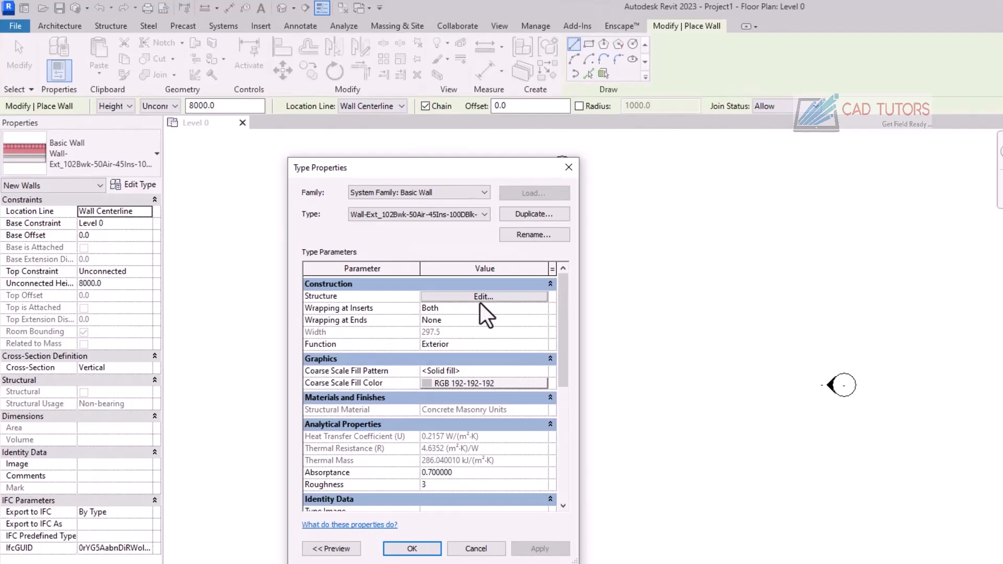
pyautogui.click(482, 300)
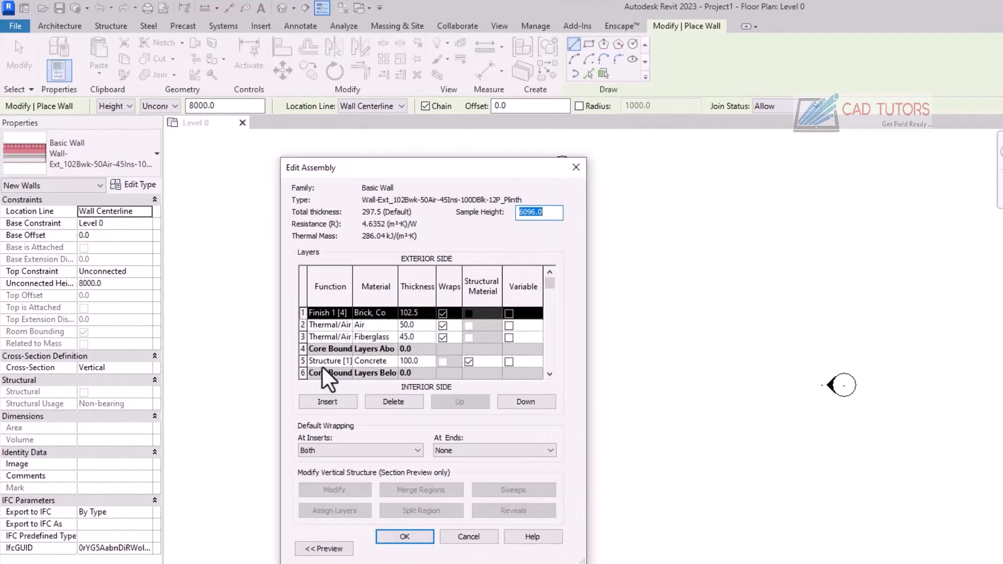
pyautogui.click(332, 552)
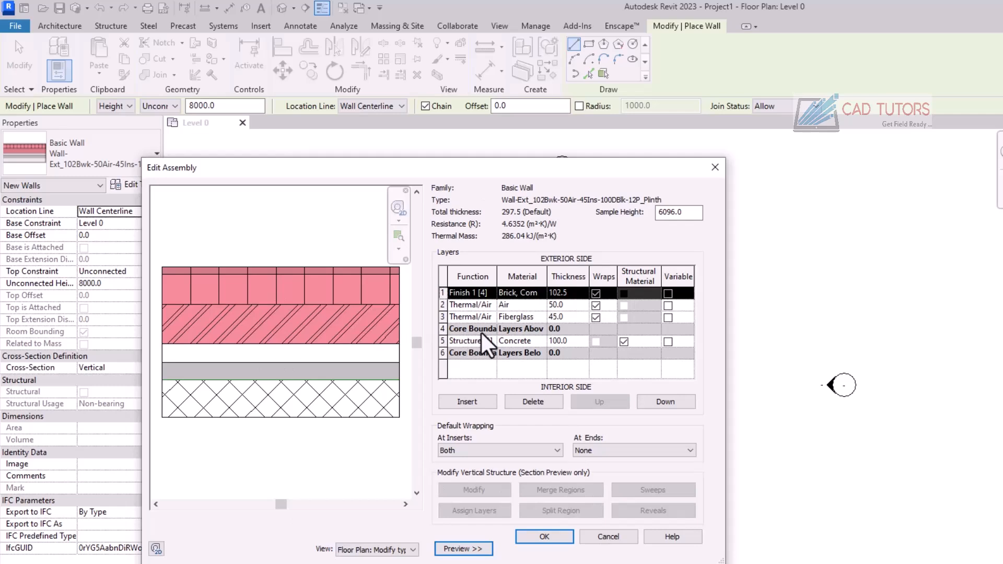
pyautogui.click(452, 343)
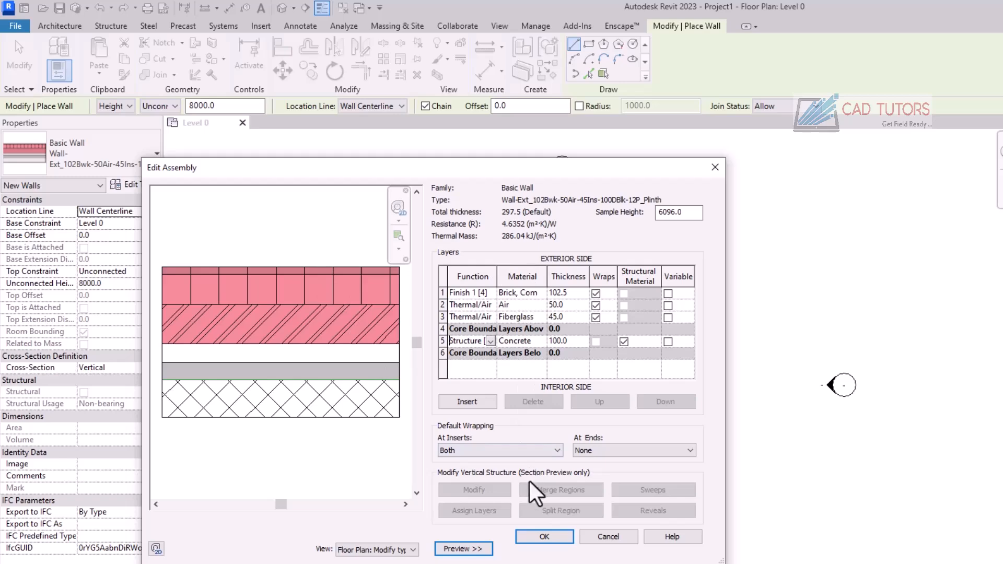
# Close the plinth wall's assembly, choose the Wall-Ret_300Con type and duplicate it as Wall-Ret_250mm.
pyautogui.click(545, 536)
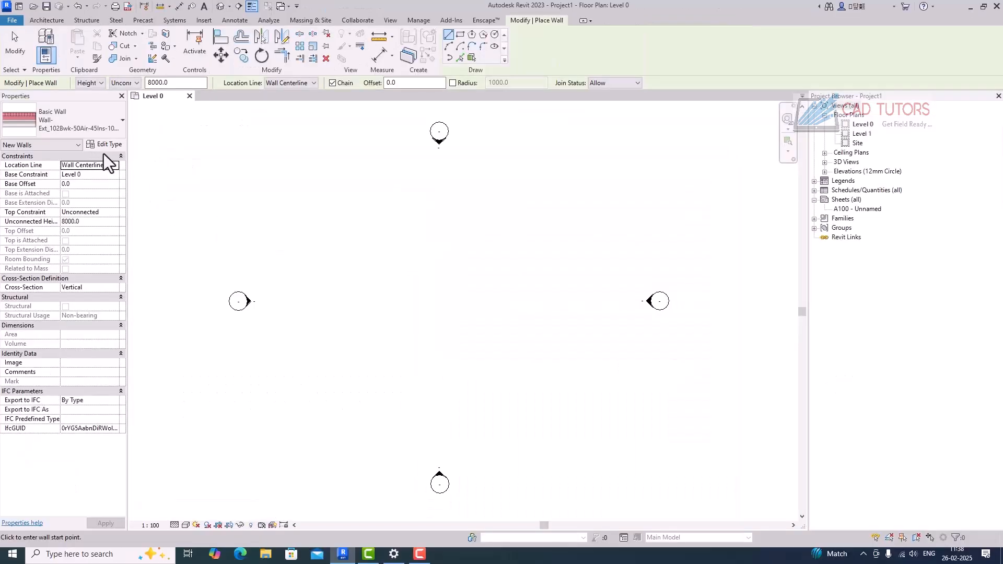
pyautogui.click(98, 123)
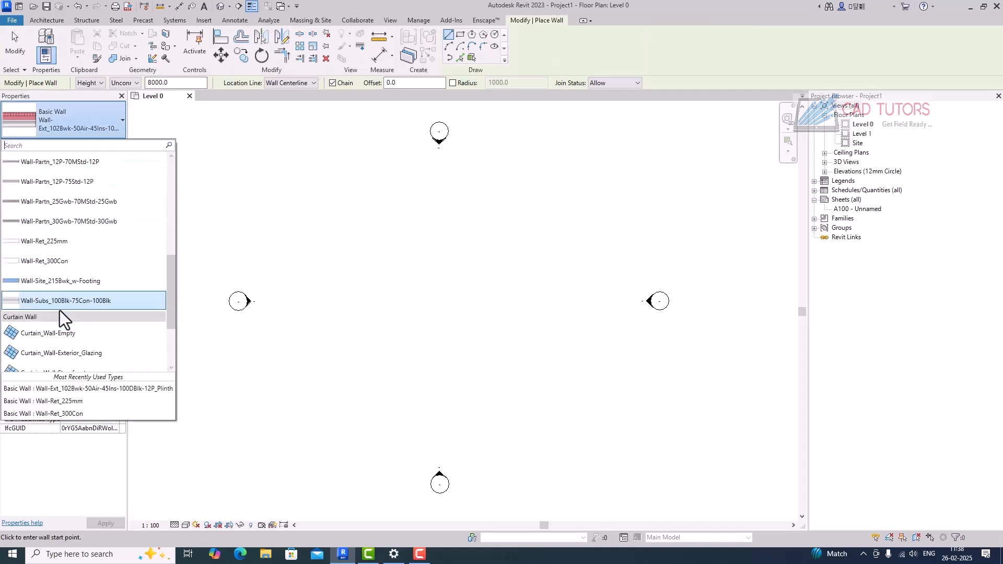
pyautogui.click(62, 260)
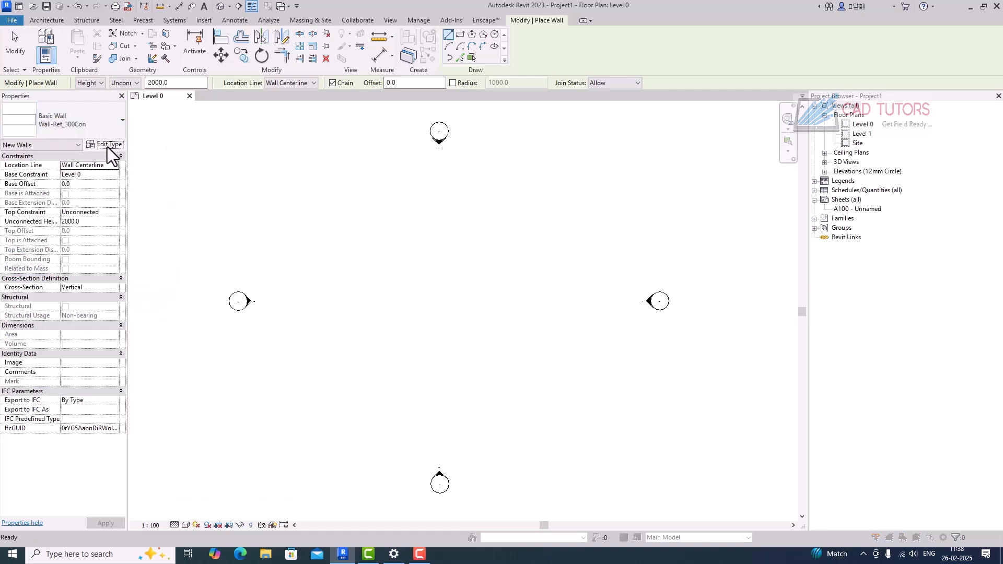
pyautogui.click(107, 145)
pyautogui.click(524, 168)
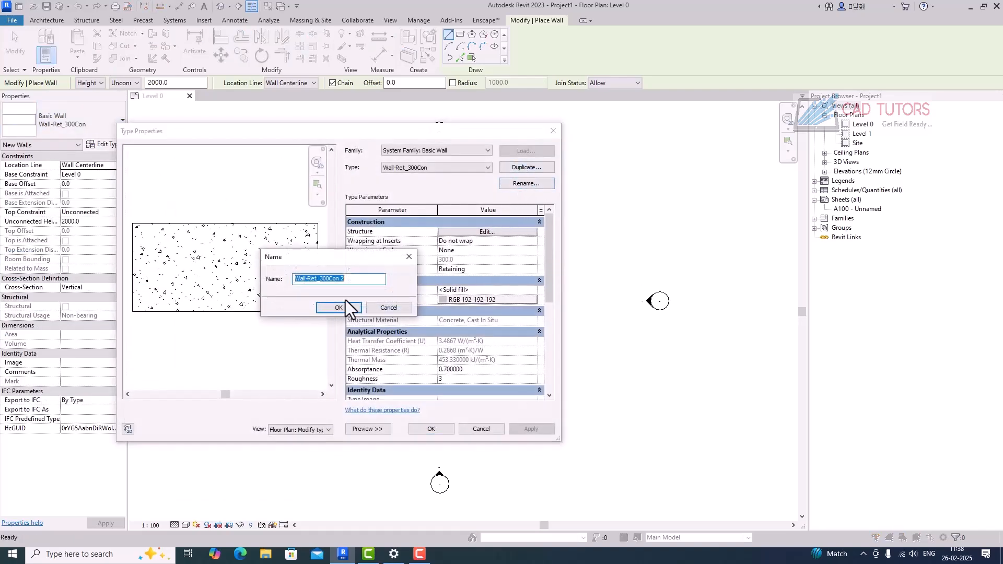
pyautogui.moveTo(346, 279); pyautogui.dragTo(319, 282)
pyautogui.write('2')
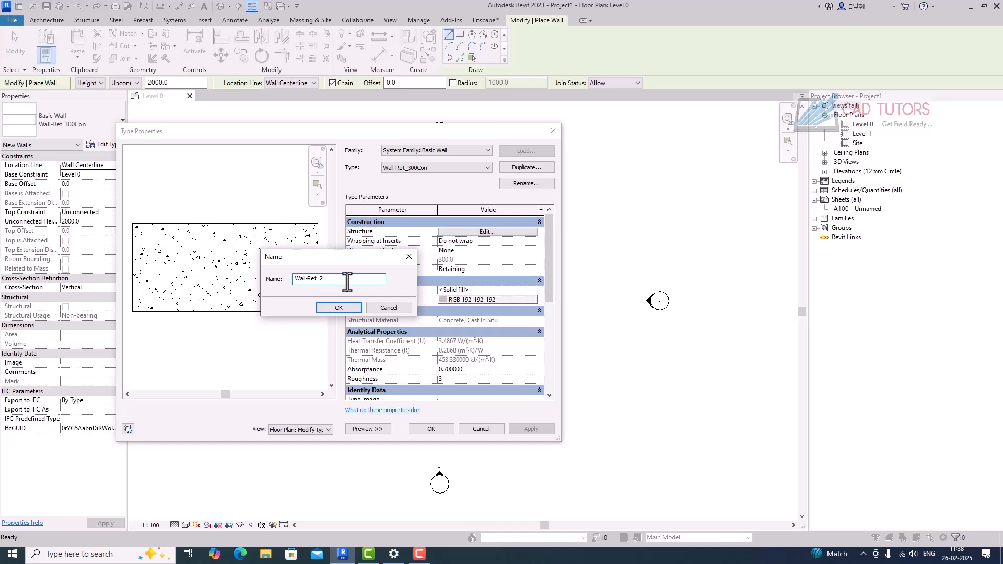
pyautogui.write('50mm')
pyautogui.click(337, 308)
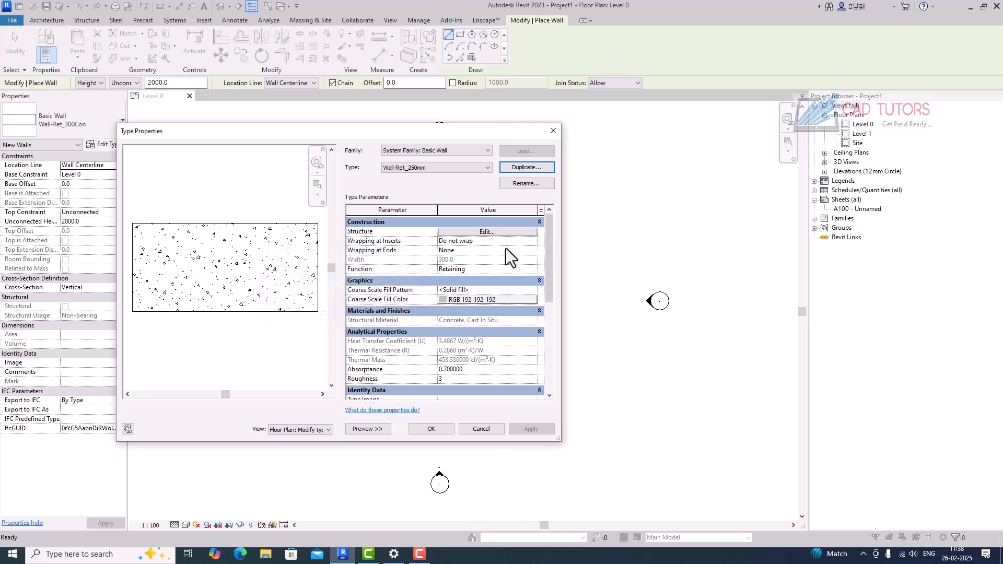
# Open the Wall-Ret_250mm layer assembly and set the structure layer's thickness to 200 mm.
pyautogui.click(503, 233)
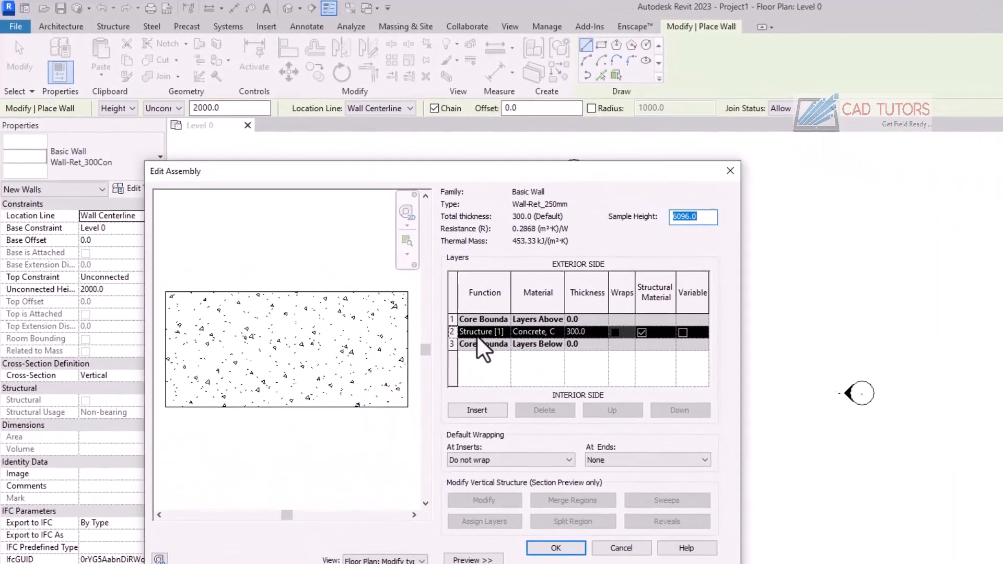
pyautogui.click(597, 335)
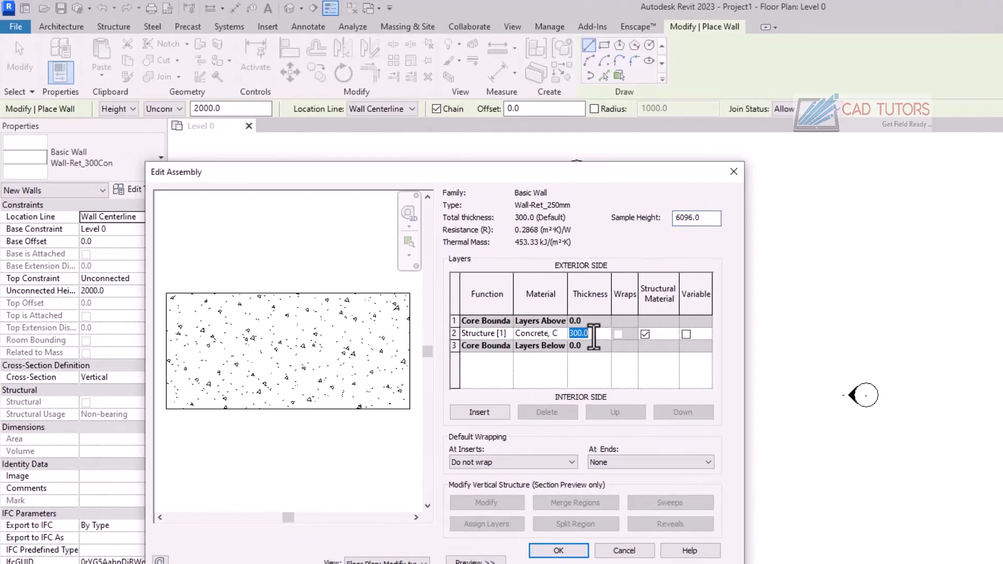
pyautogui.write('200')
# Assign the Brick, Common material to the structure layer of Wall-Ret_250mm.
pyautogui.click(551, 337)
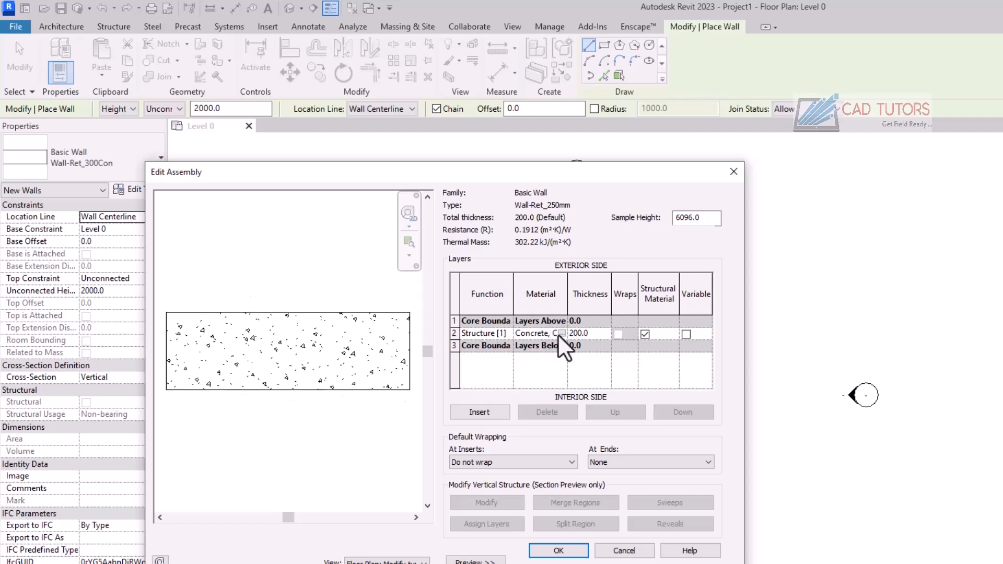
pyautogui.click(560, 332)
pyautogui.scroll(1, 290, 364)
pyautogui.scroll(3, 291, 365)
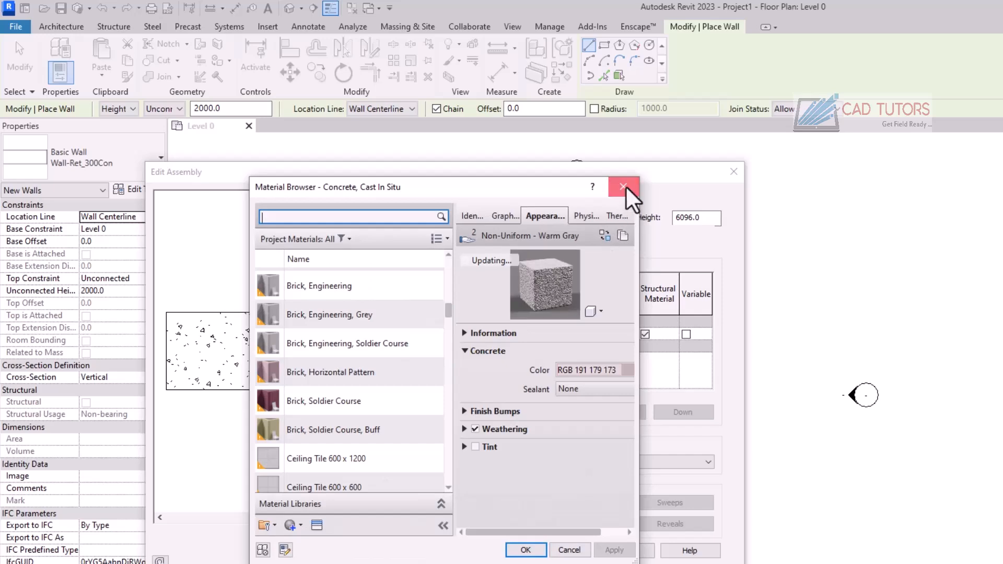
pyautogui.click(624, 186)
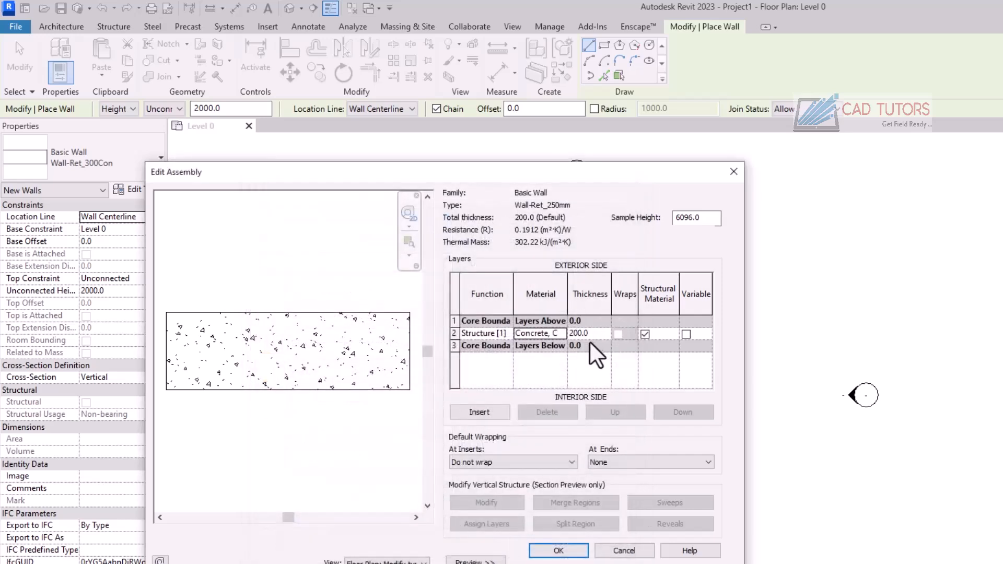
pyautogui.click(560, 336)
pyautogui.scroll(1, 361, 279)
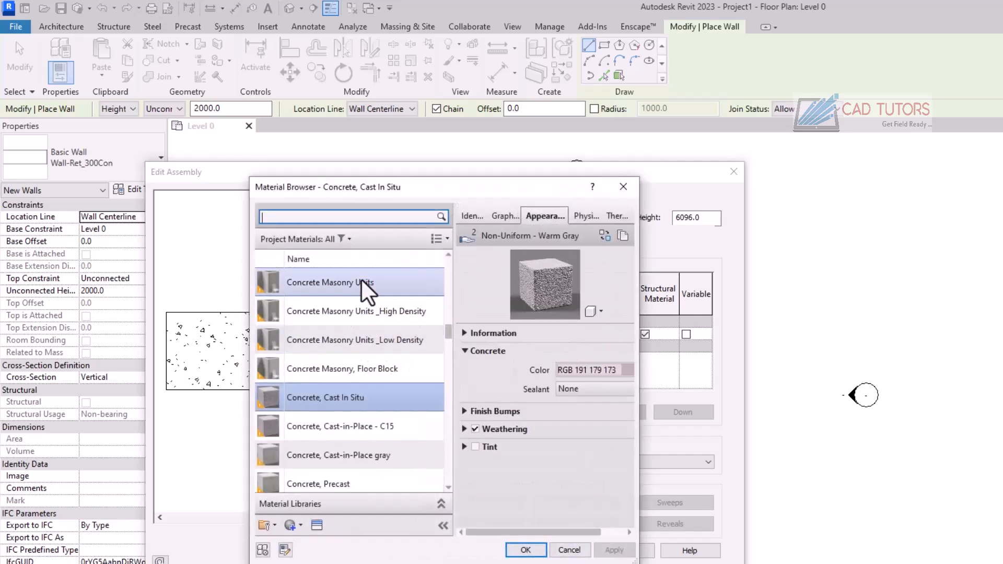
pyautogui.scroll(5, 347, 369)
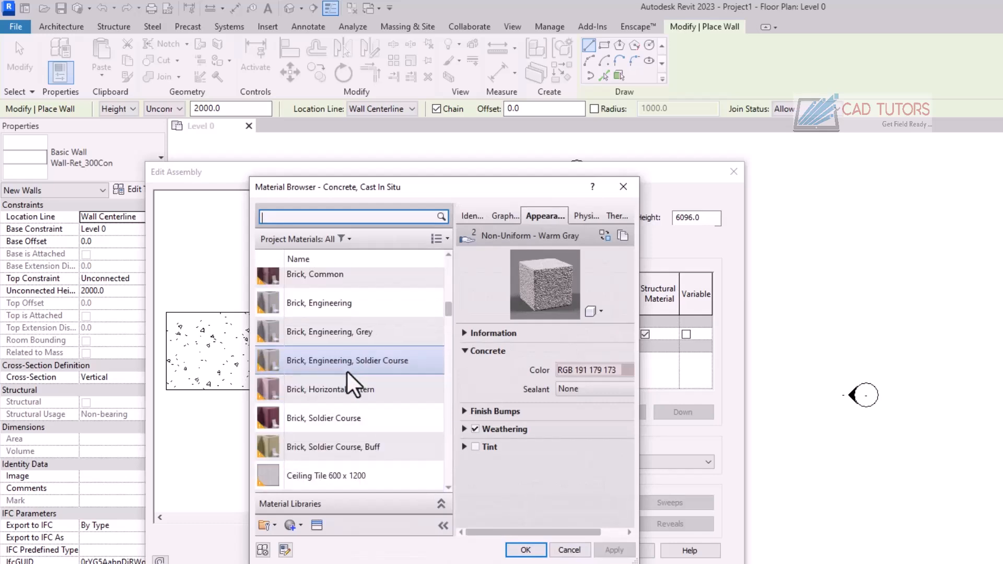
pyautogui.scroll(1, 320, 391)
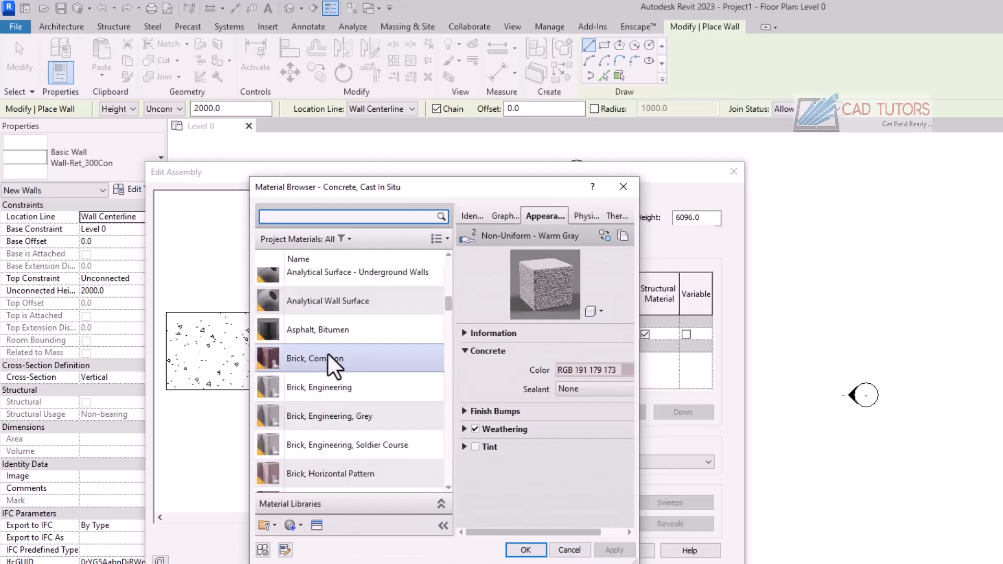
pyautogui.click(321, 362)
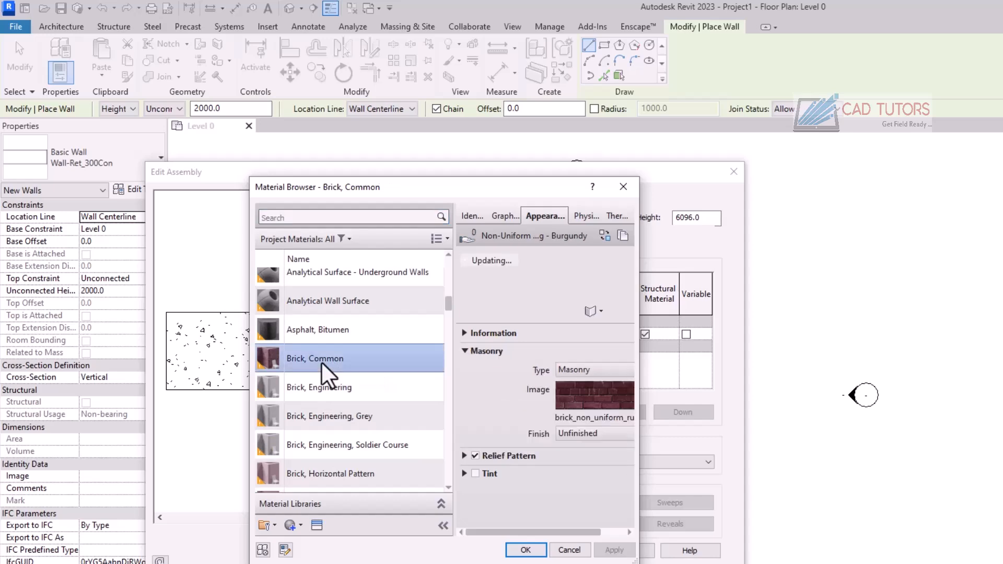
pyautogui.click(524, 549)
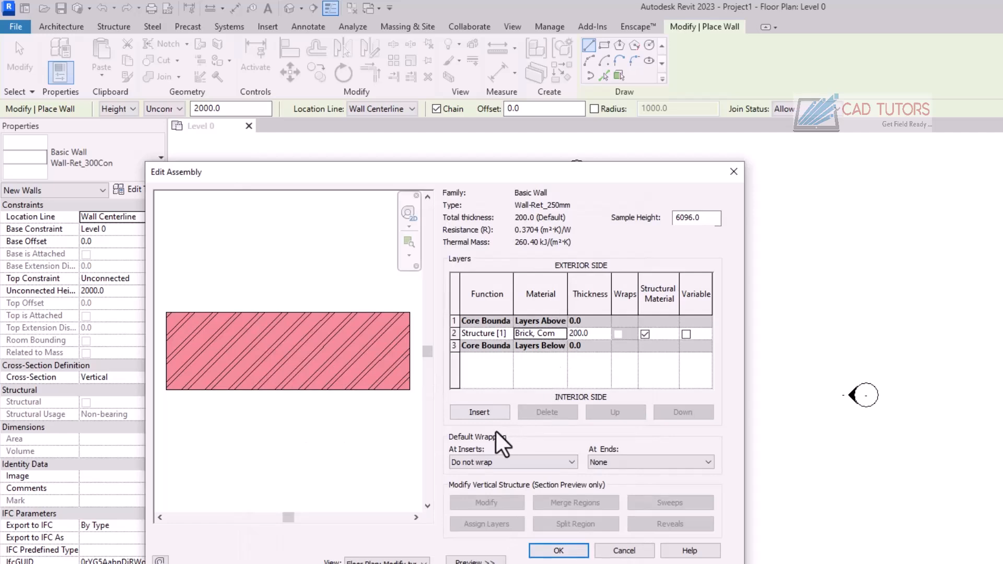
# Insert a new layer with the function Finish 1 [4] and place it outside the core boundary on the exterior side.
pyautogui.click(479, 413)
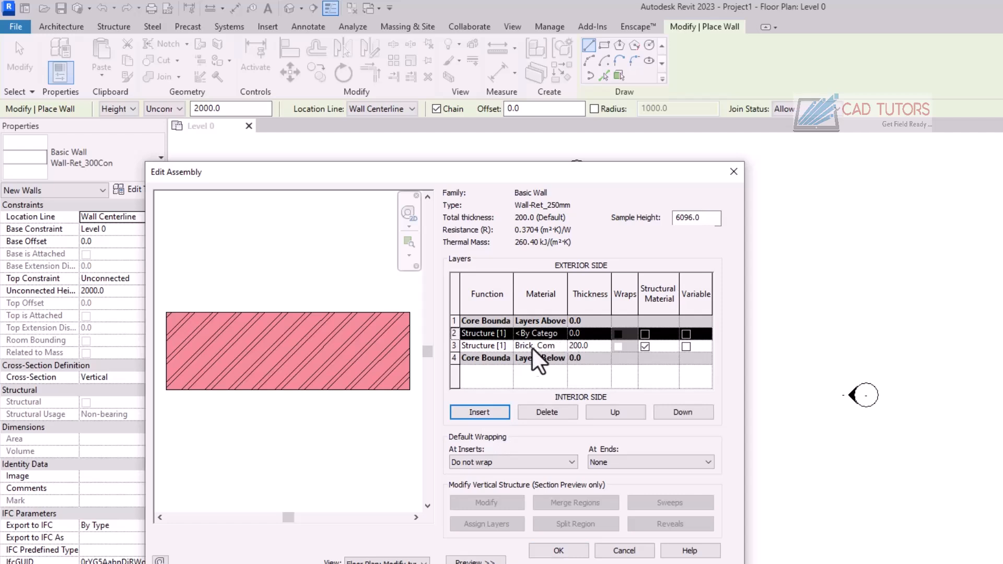
pyautogui.click(505, 334)
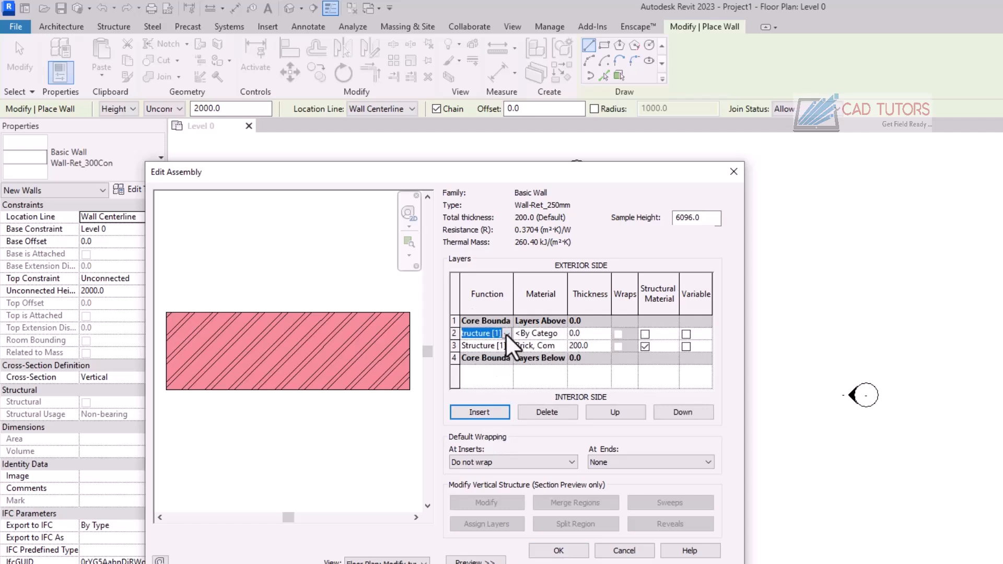
pyautogui.click(506, 333)
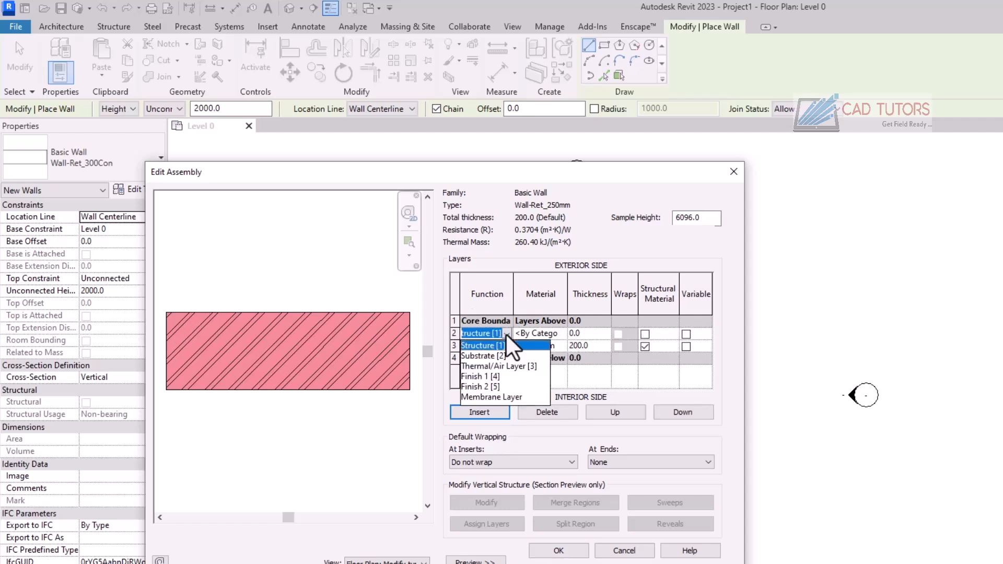
pyautogui.click(491, 377)
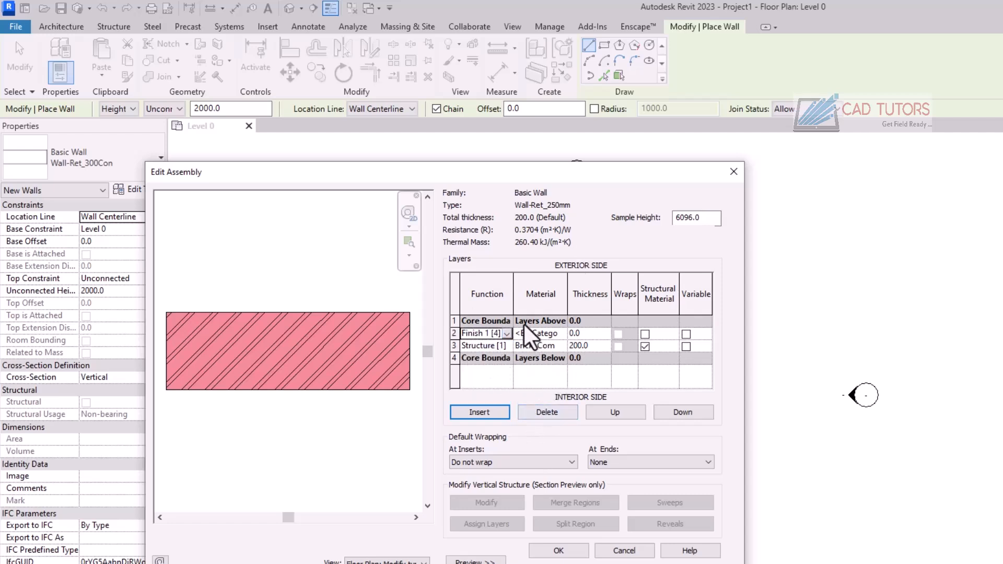
pyautogui.click(616, 415)
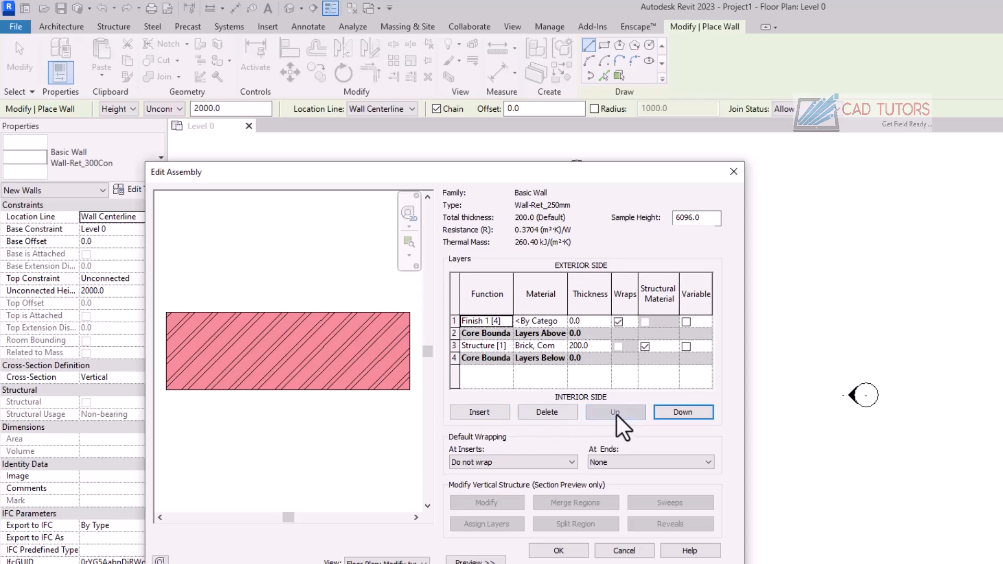
# Assign the Gypsum Wall Board material to the exterior Finish 1 layer.
pyautogui.click(560, 323)
pyautogui.click(561, 322)
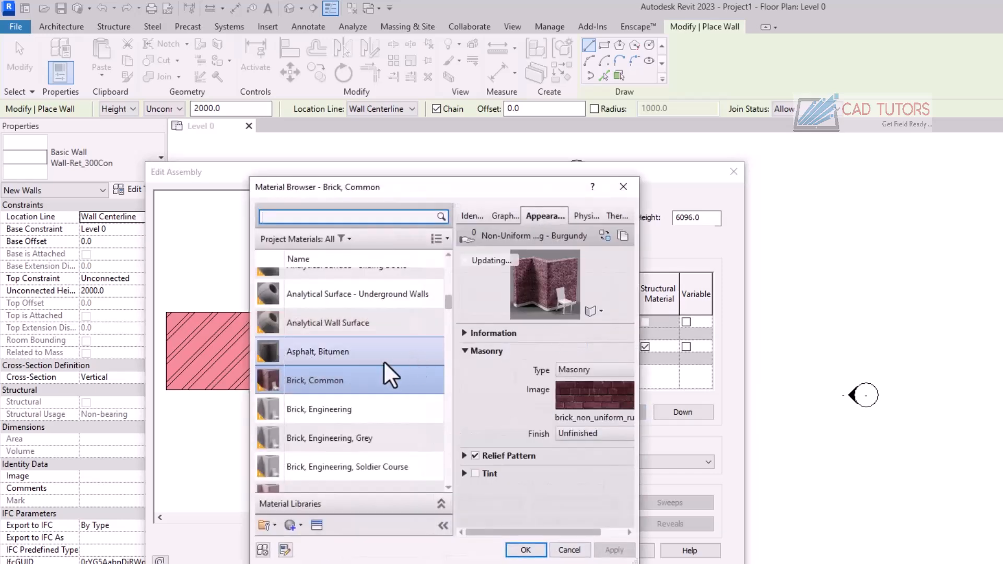
pyautogui.scroll(-8, 381, 363)
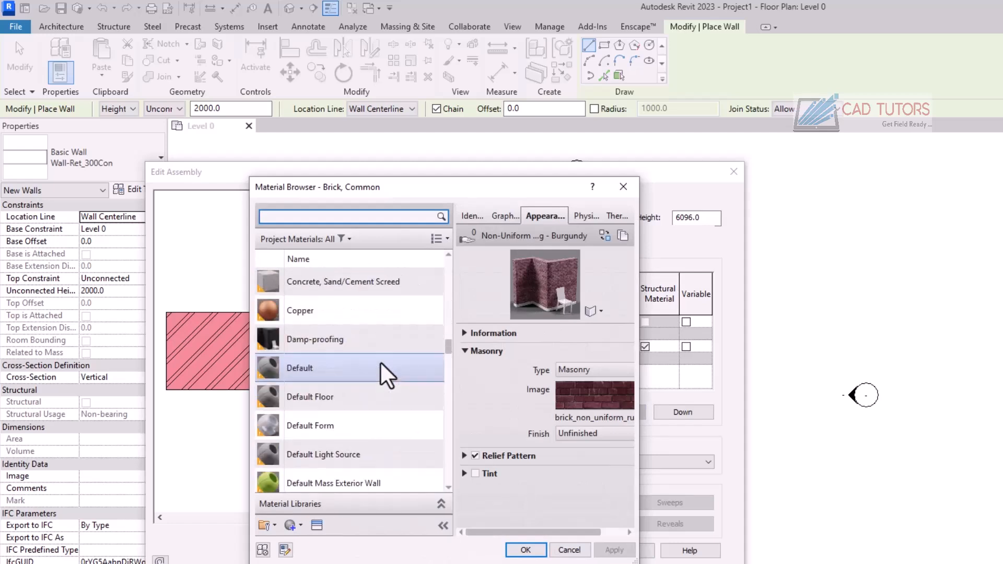
pyautogui.scroll(2, 380, 362)
pyautogui.scroll(-7, 381, 362)
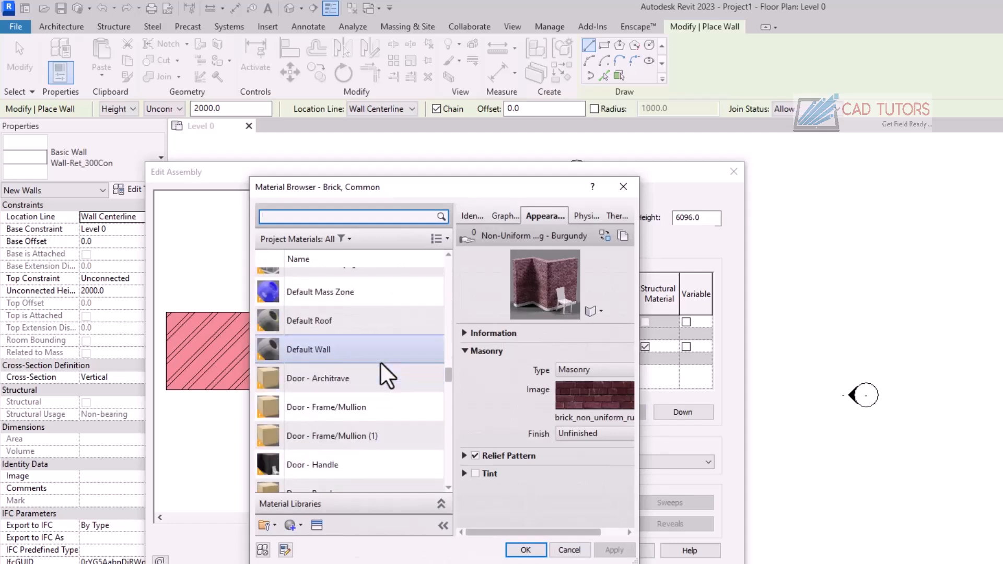
pyautogui.scroll(-5, 380, 363)
pyautogui.scroll(3, 378, 361)
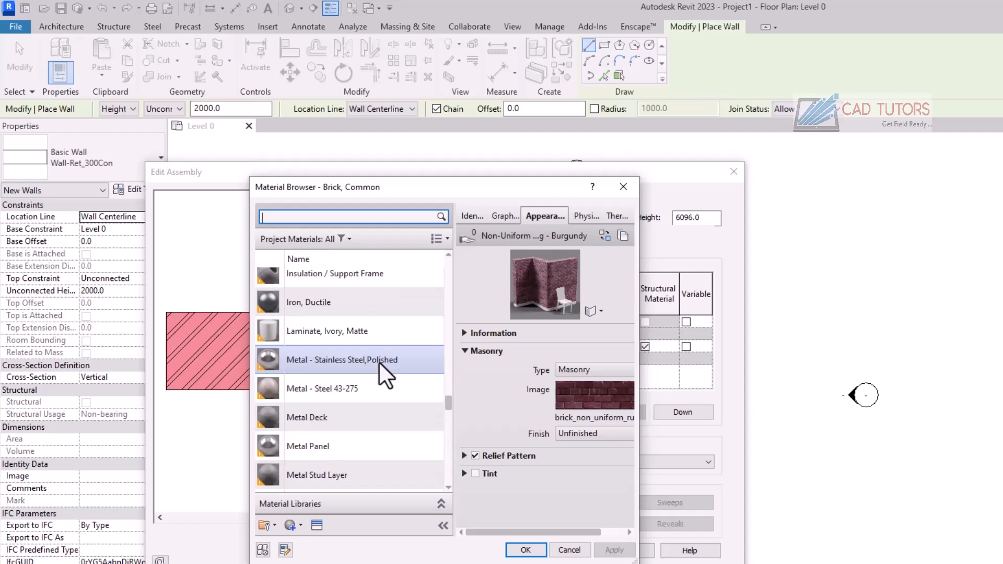
pyautogui.scroll(-8, 378, 362)
pyautogui.scroll(-3, 379, 363)
pyautogui.scroll(10, 379, 363)
pyautogui.scroll(-4, 355, 392)
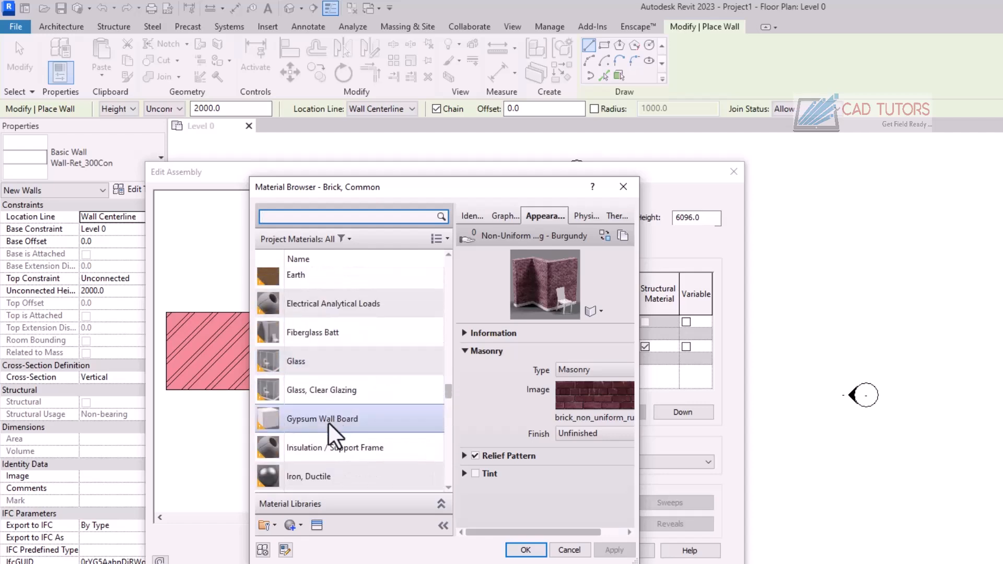
pyautogui.click(329, 422)
pyautogui.click(523, 554)
# Set the thickness of the exterior Finish 1 layer to 25 mm.
pyautogui.click(583, 322)
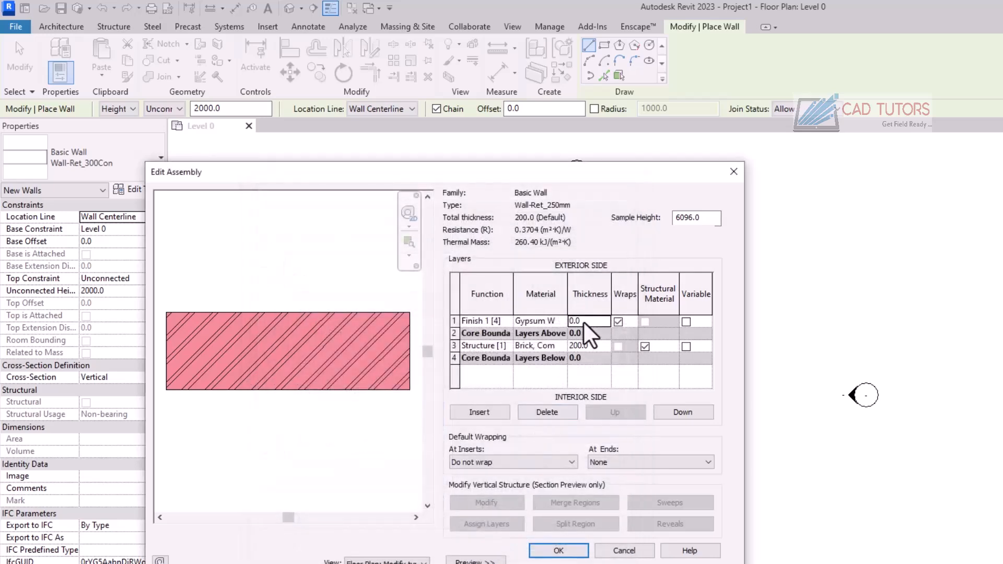
pyautogui.write('22')
pyautogui.press('BackSpace')
pyautogui.write('5')
pyautogui.press('Return')
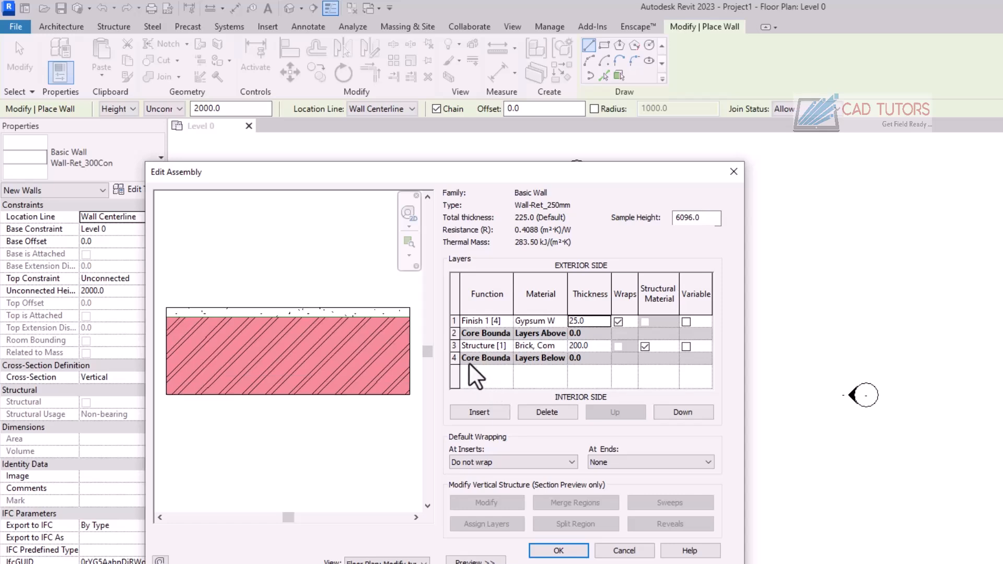
# Insert another layer, move it below the core boundary to the interior side and set its function to Finish 2 [5].
pyautogui.click(454, 346)
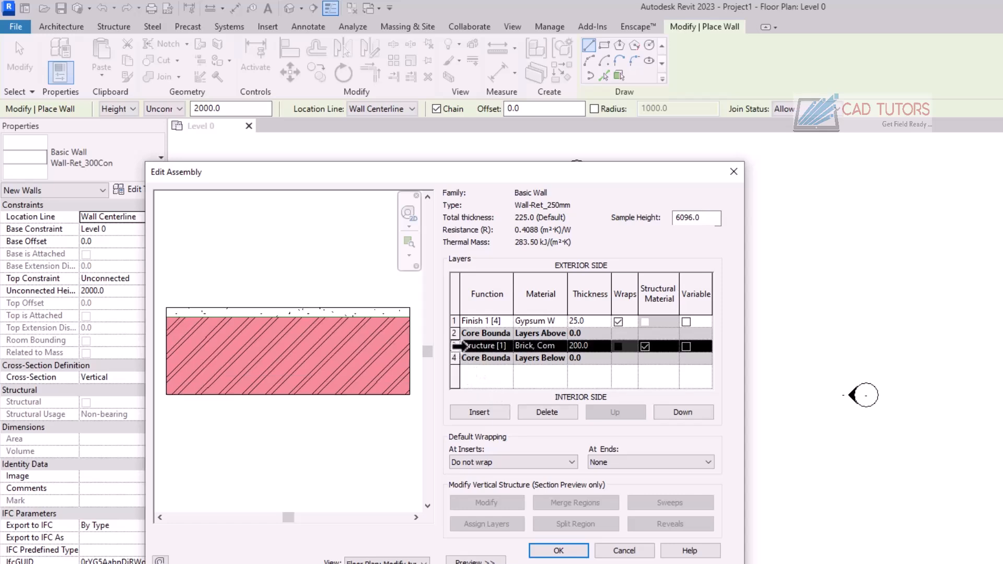
pyautogui.click(484, 415)
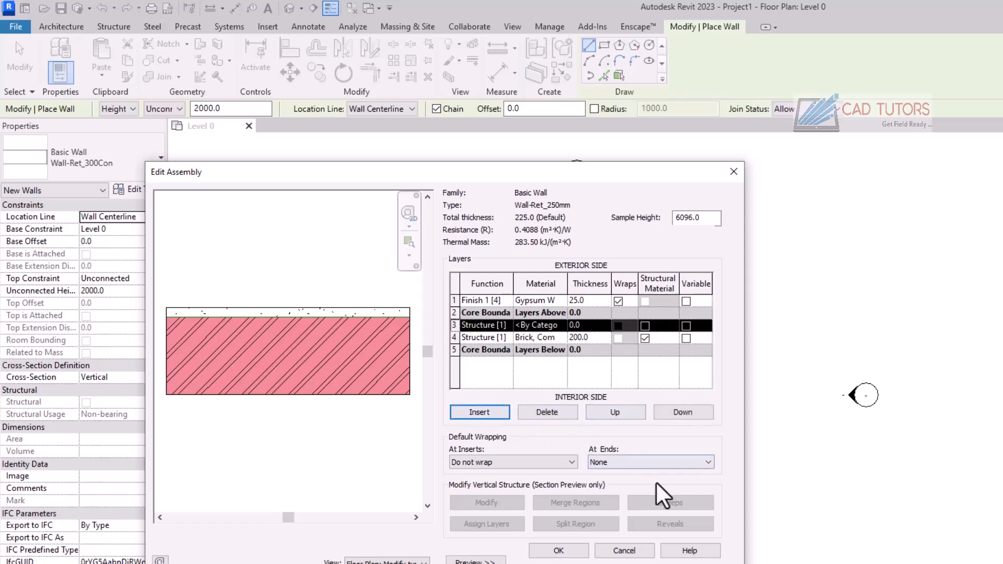
pyautogui.click(675, 413)
pyautogui.click(675, 414)
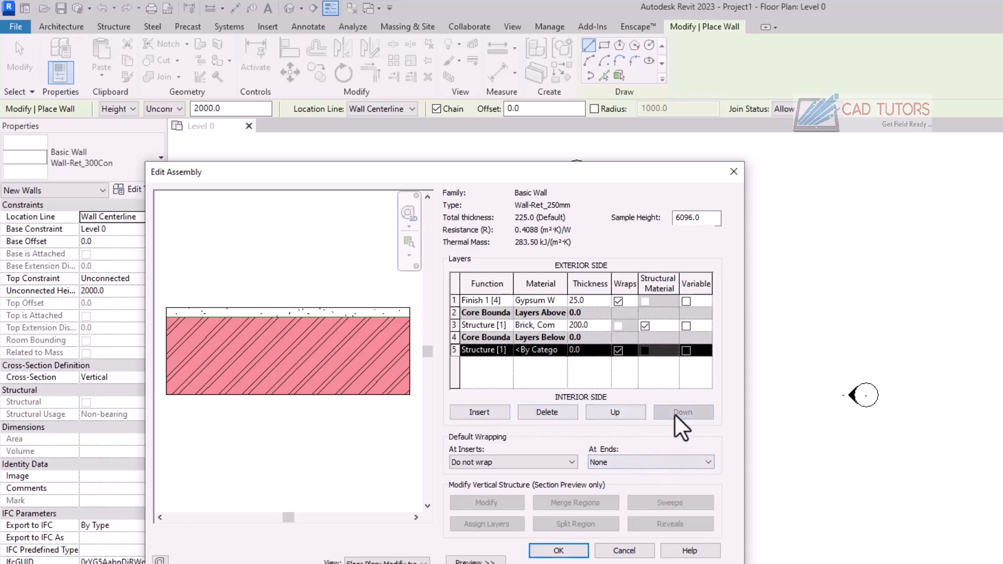
pyautogui.click(500, 354)
pyautogui.click(507, 351)
pyautogui.click(489, 403)
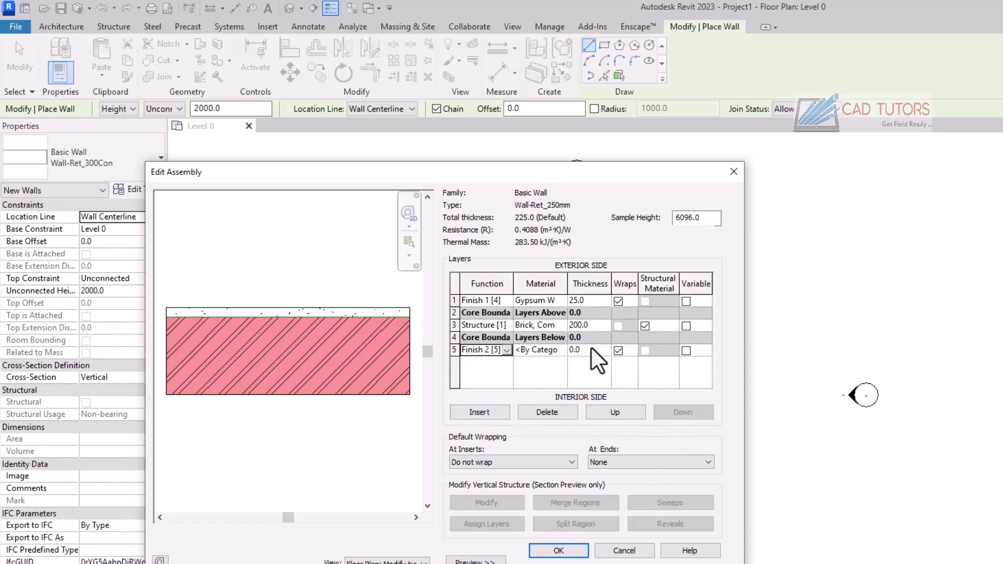
# Assign Gypsum Wall Board to the interior Finish 2 layer and set its thickness to 25 mm.
pyautogui.click(556, 352)
pyautogui.click(563, 350)
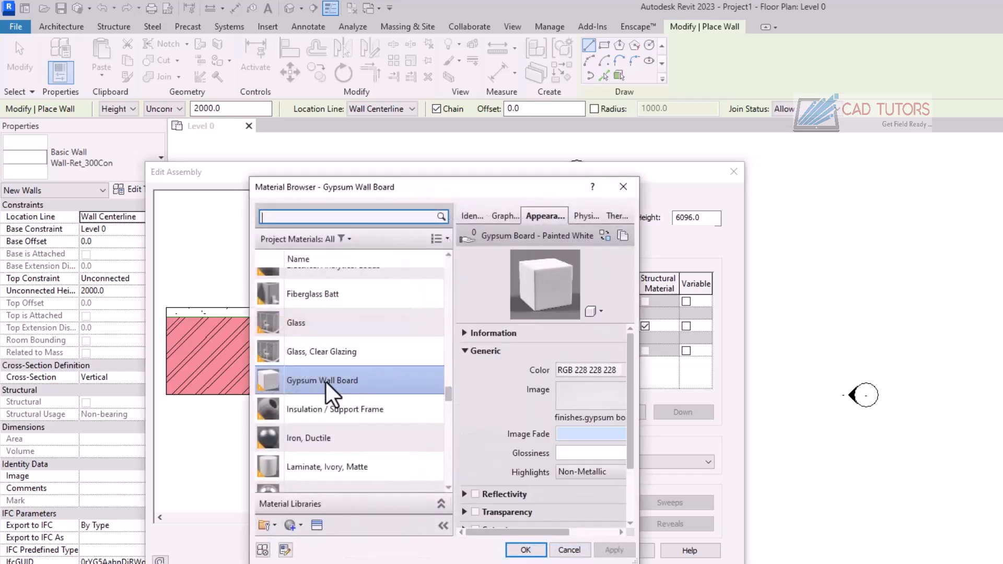
pyautogui.click(525, 549)
pyautogui.click(575, 349)
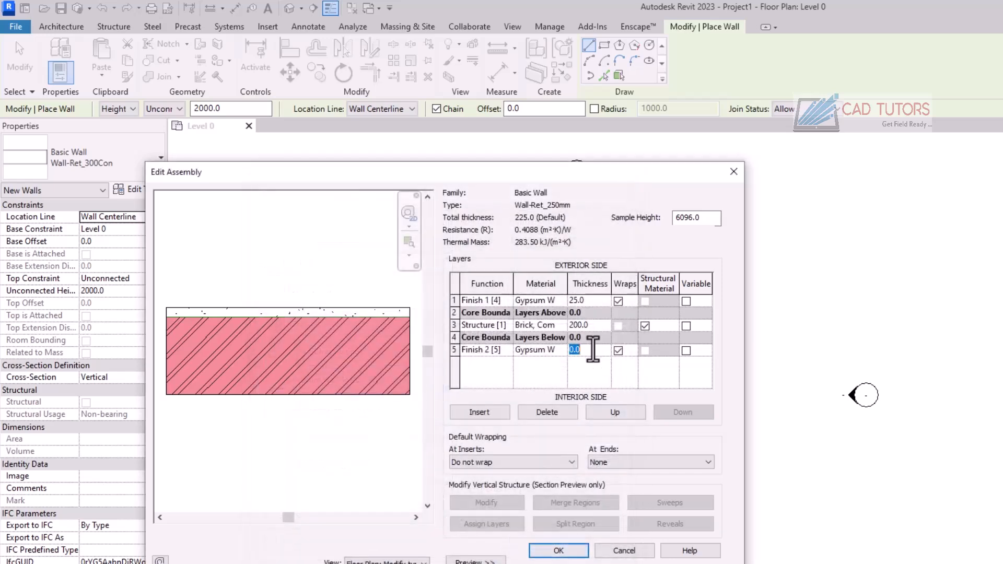
pyautogui.write('25')
pyautogui.click(505, 377)
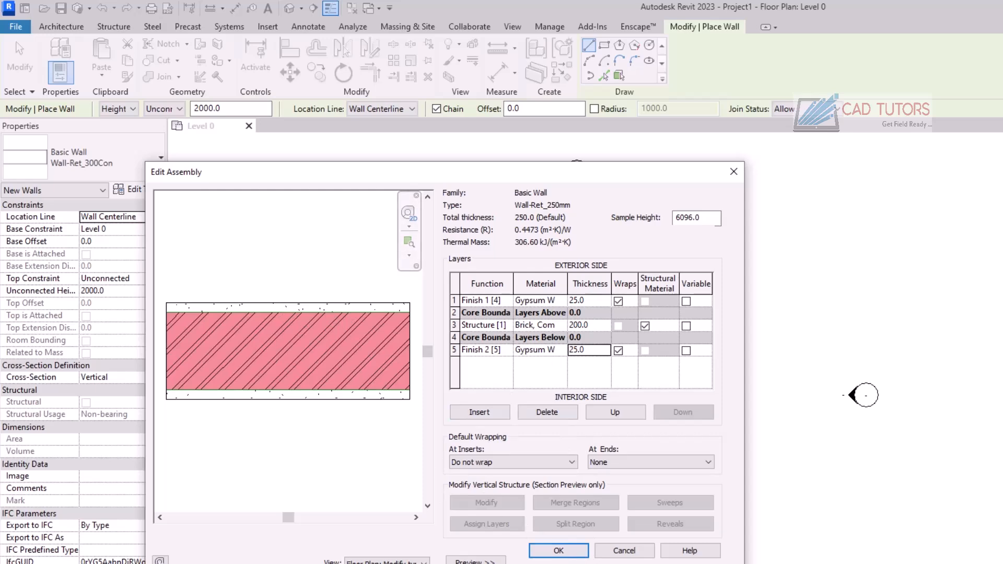
# Accept the layer assembly and type properties of the Wall-Ret_250mm wall type and leave the Wall tool.
pyautogui.click(558, 551)
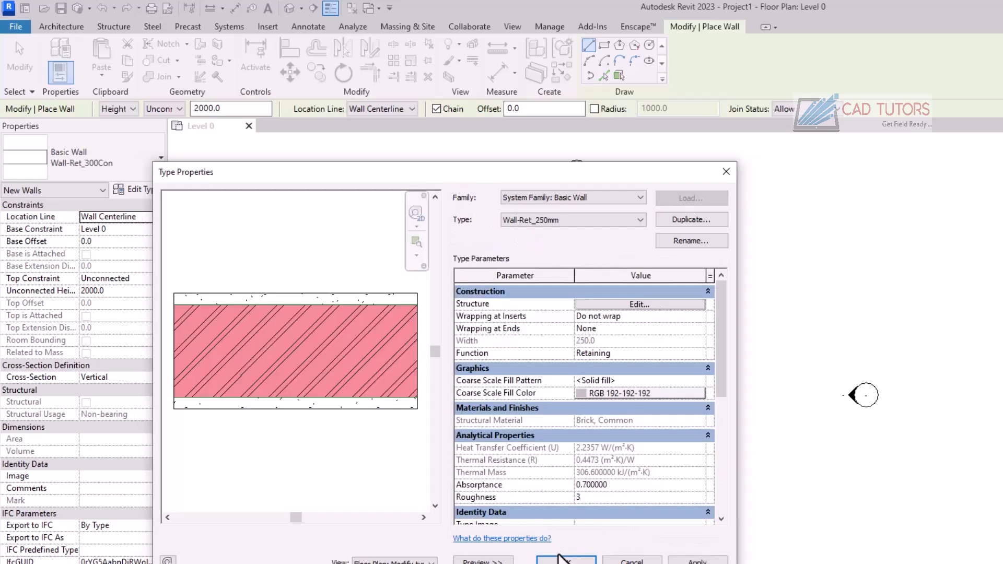
pyautogui.click(565, 560)
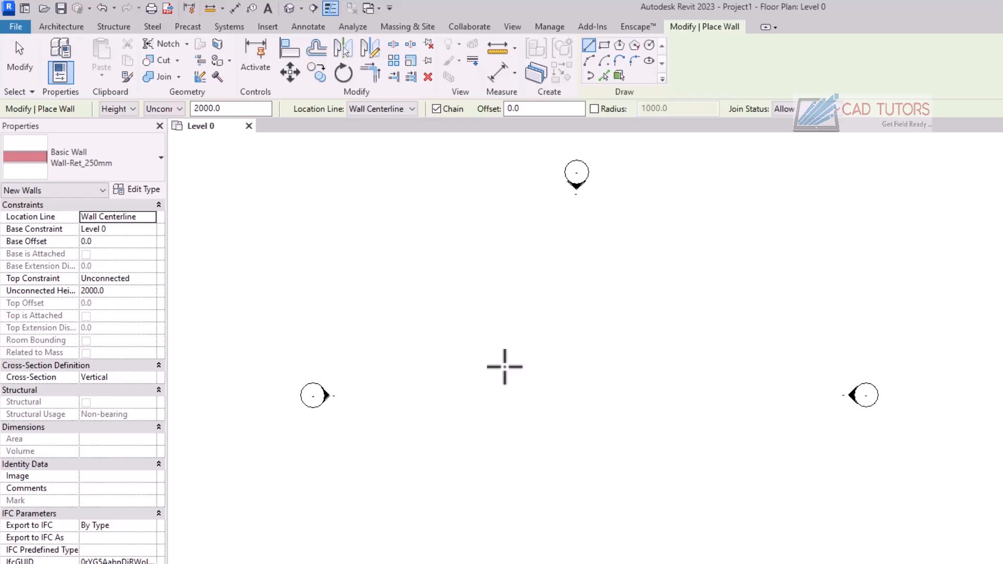
pyautogui.press('Escape')
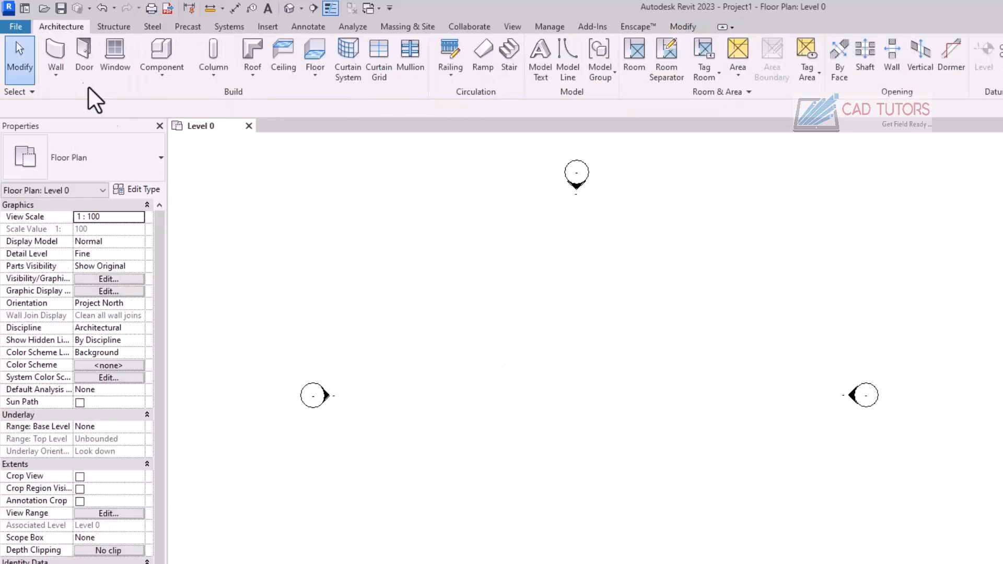
# Restart the Wall tool, choose the Wall-Ret_300Con type and try out a horizontal wall segment.
pyautogui.click(46, 47)
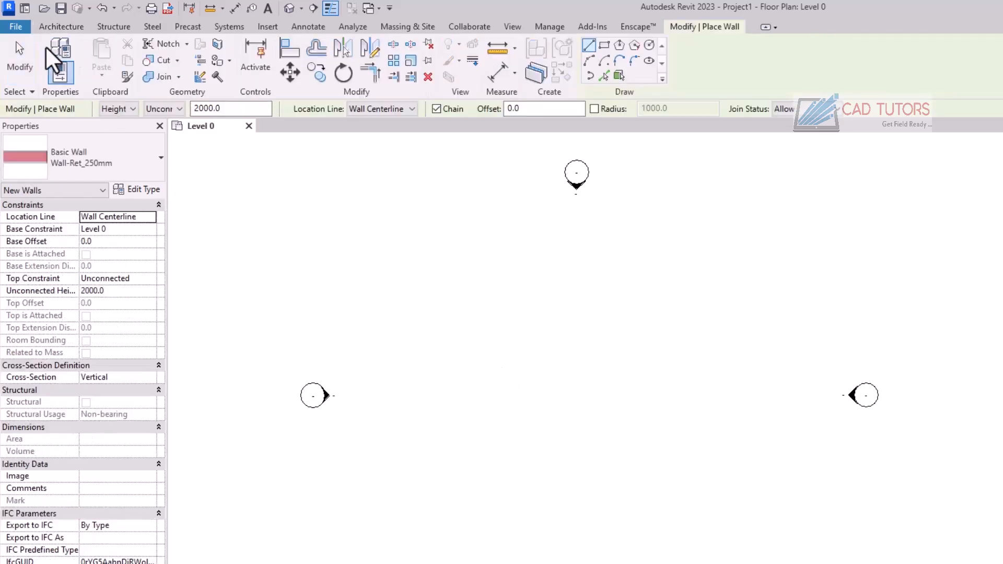
pyautogui.click(125, 165)
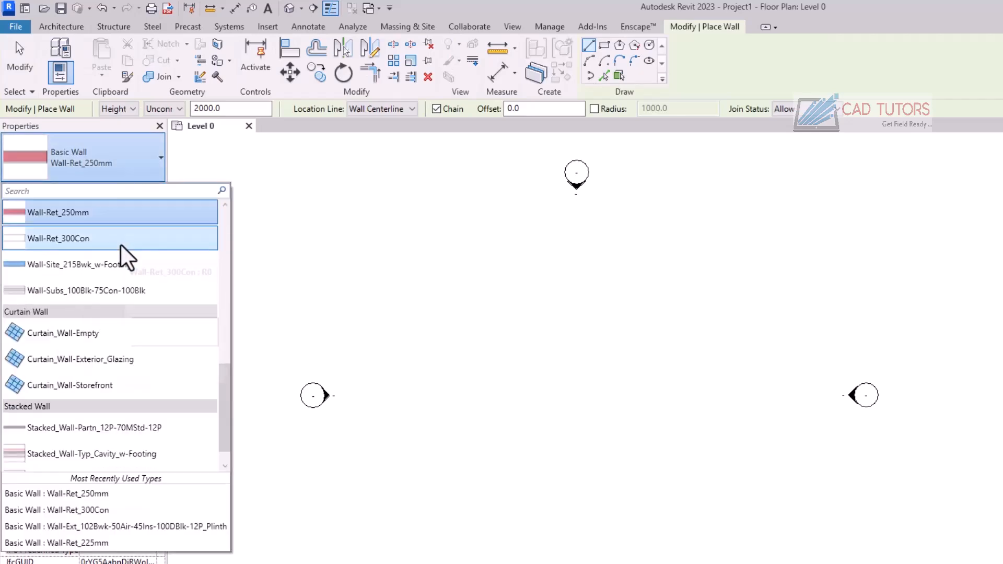
pyautogui.click(118, 240)
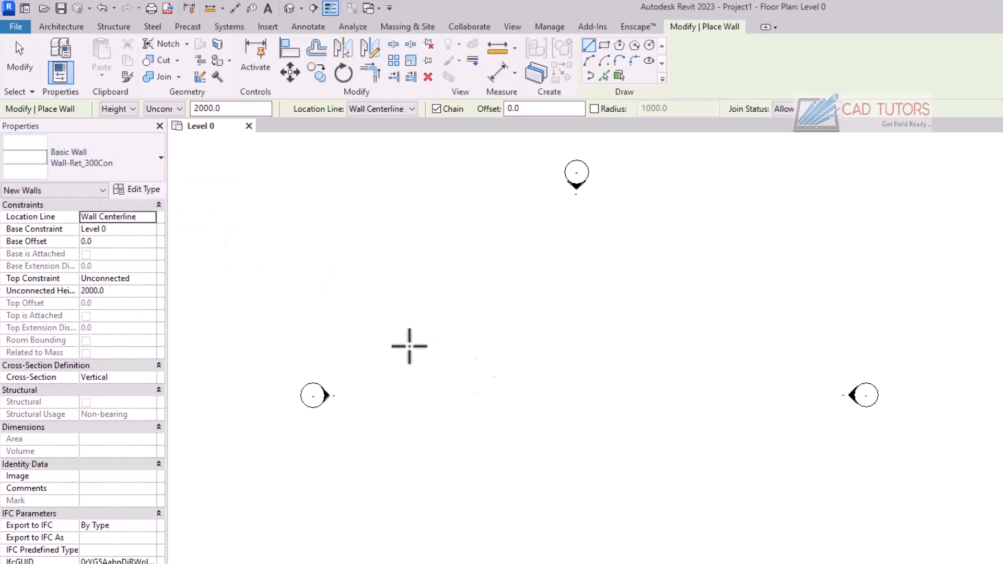
pyautogui.click(438, 365)
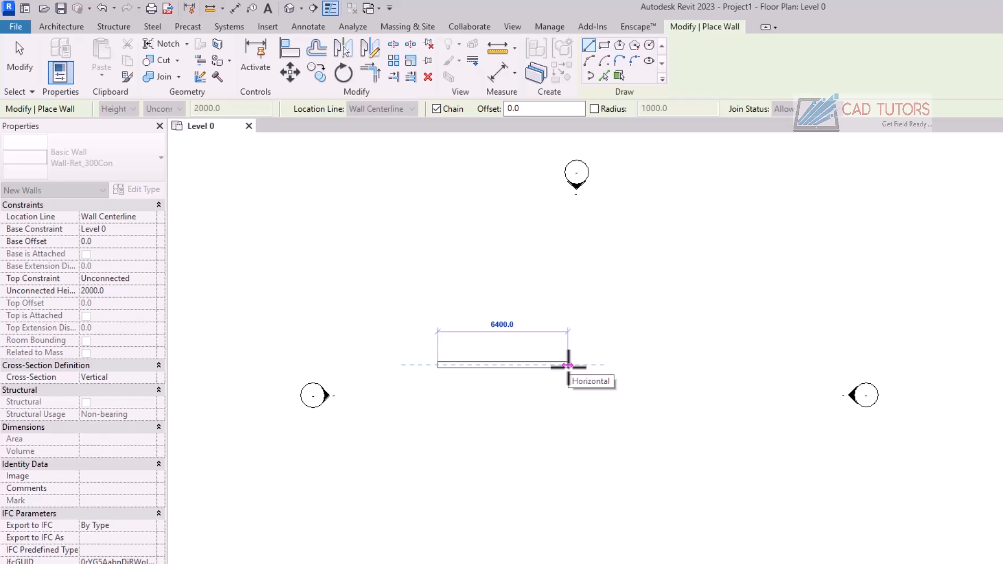
pyautogui.press('Escape')
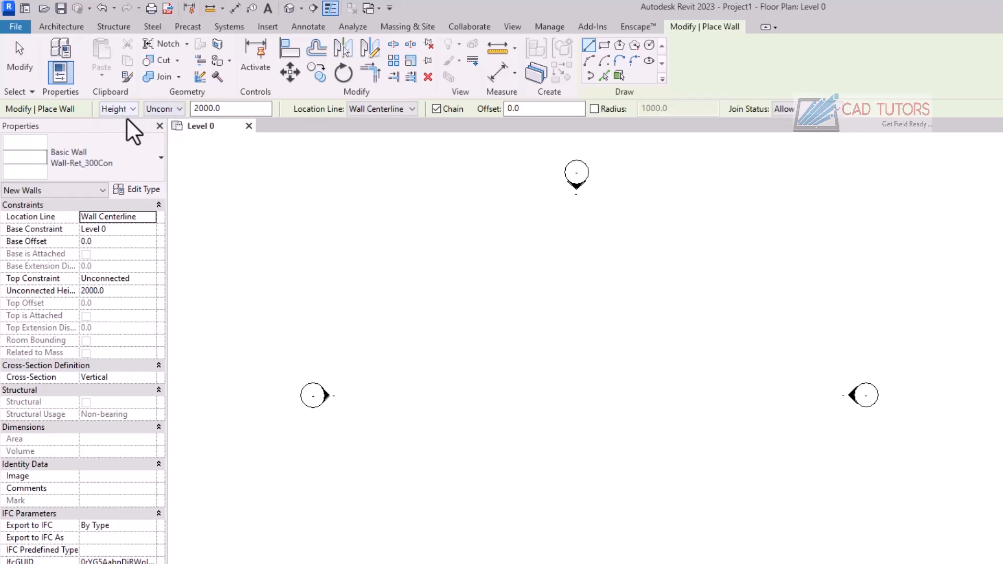
# Draw a closed rectangle of walls about 5200 mm long with an unconnected height of 3000.
pyautogui.click(180, 109)
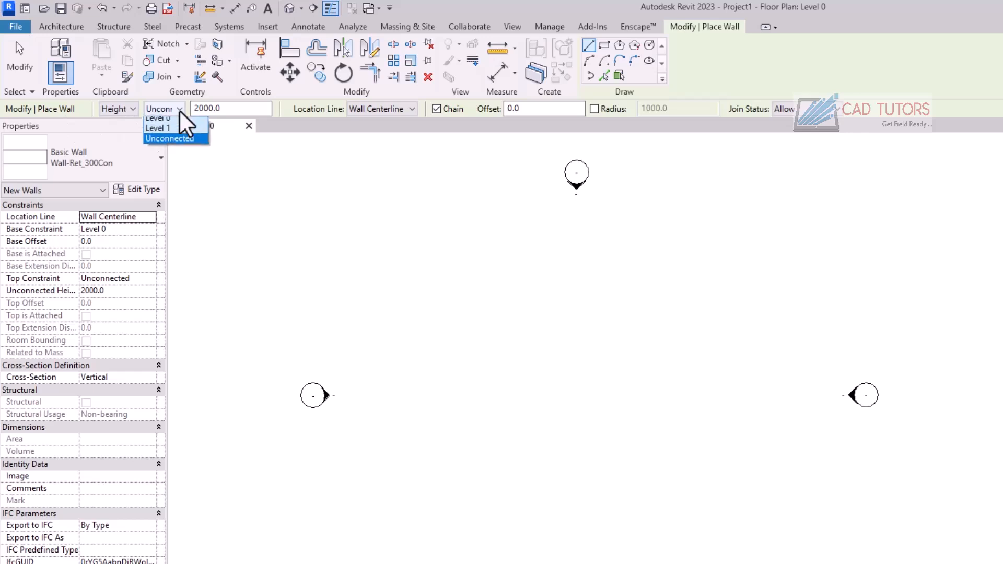
pyautogui.click(170, 143)
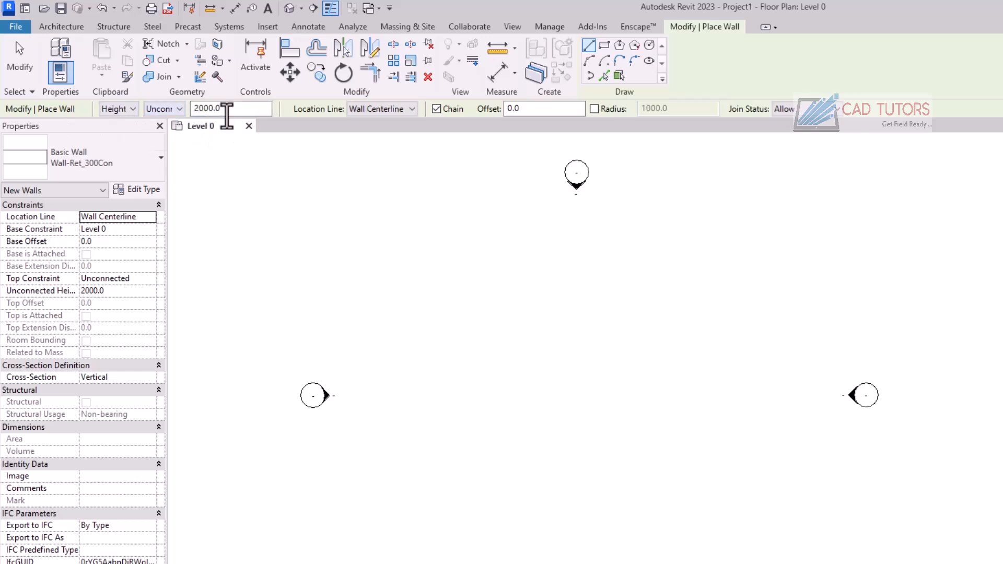
pyautogui.moveTo(229, 110); pyautogui.dragTo(174, 110)
pyautogui.write('3000')
pyautogui.press('Return')
pyautogui.click(421, 365)
pyautogui.click(526, 365)
pyautogui.click(527, 435)
pyautogui.click(421, 435)
pyautogui.click(422, 364)
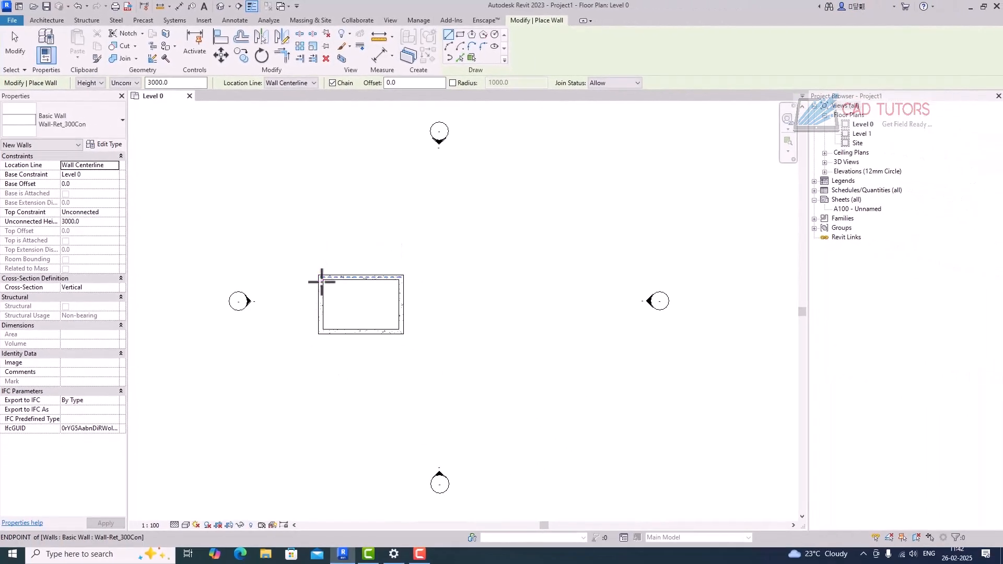
# Open the South elevation and check the height of the front wall against the levels.
pyautogui.click(825, 172)
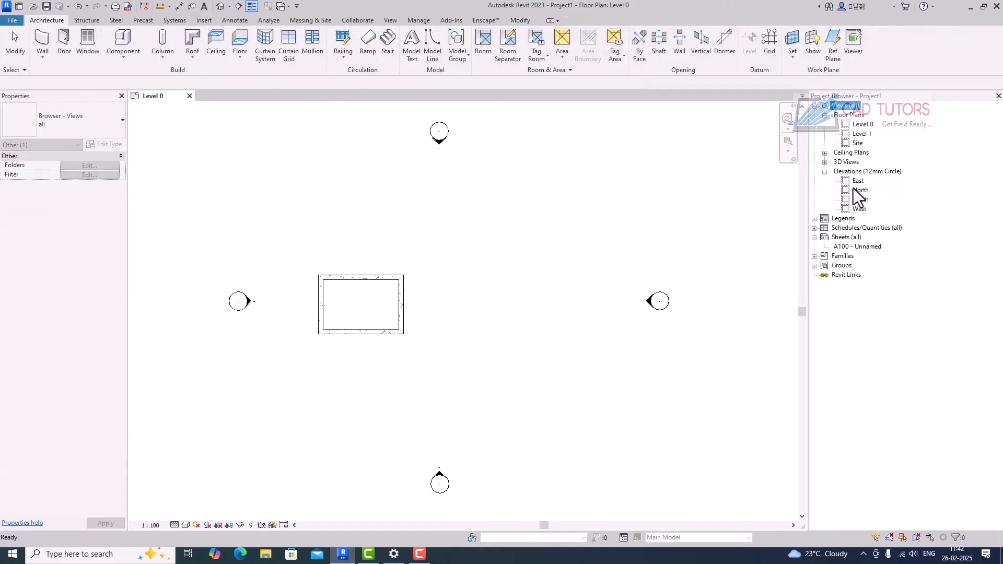
pyautogui.doubleClick(859, 201)
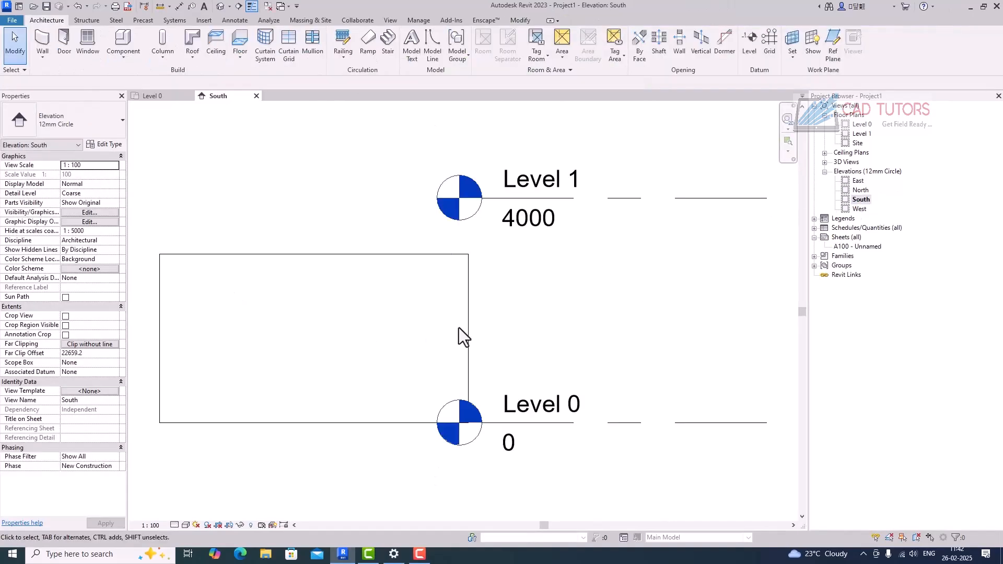
pyautogui.click(352, 259)
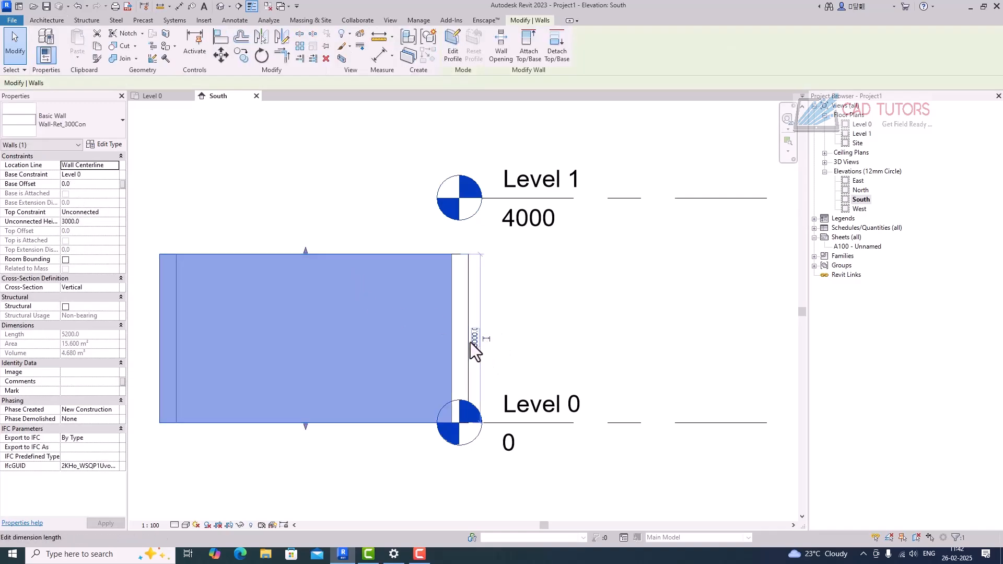
pyautogui.press('Escape')
# Return to the Level 0 floor plan and delete the rectangle of walls.
pyautogui.click(862, 125)
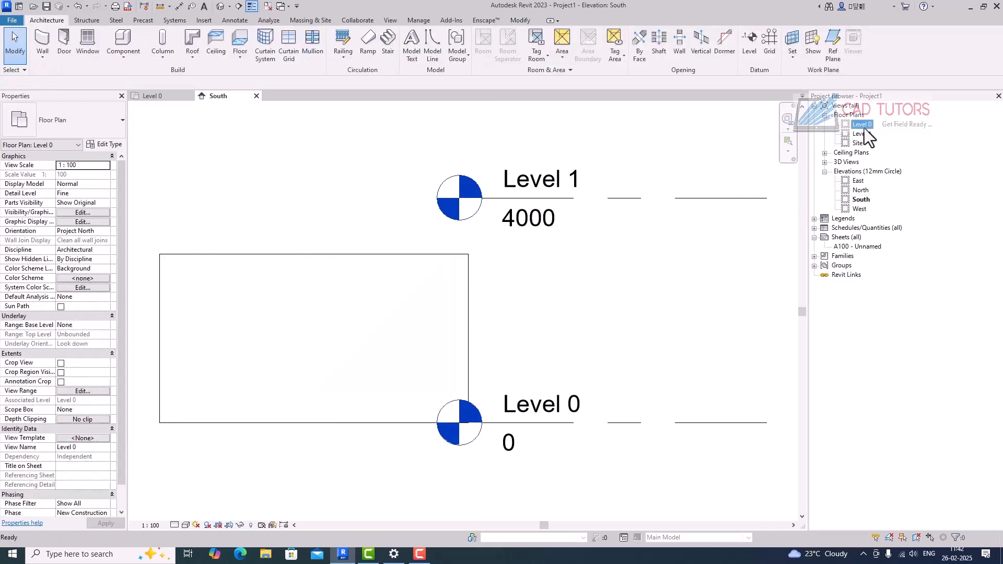
pyautogui.doubleClick(862, 124)
pyautogui.scroll(-1, 418, 269)
pyautogui.moveTo(317, 250); pyautogui.dragTo(435, 352)
pyautogui.press('Delete')
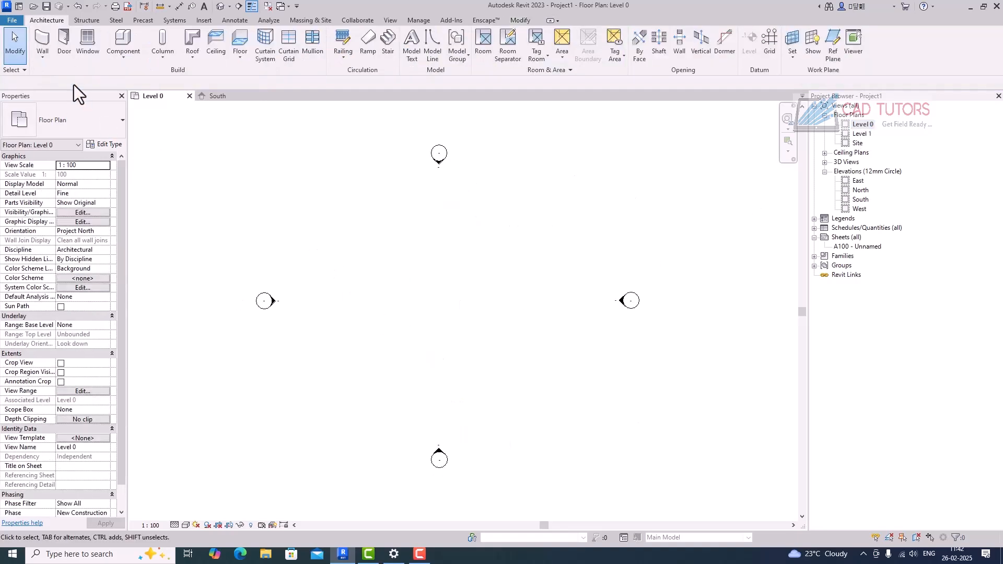
# Set the height of new walls up to Level 1 and review the levels in the South elevation.
pyautogui.click(43, 42)
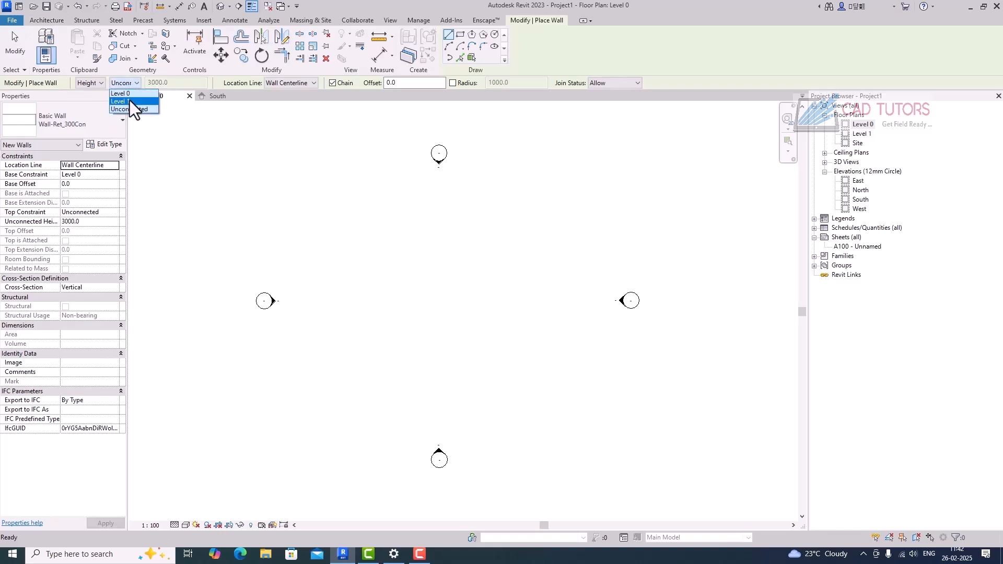
pyautogui.click(129, 101)
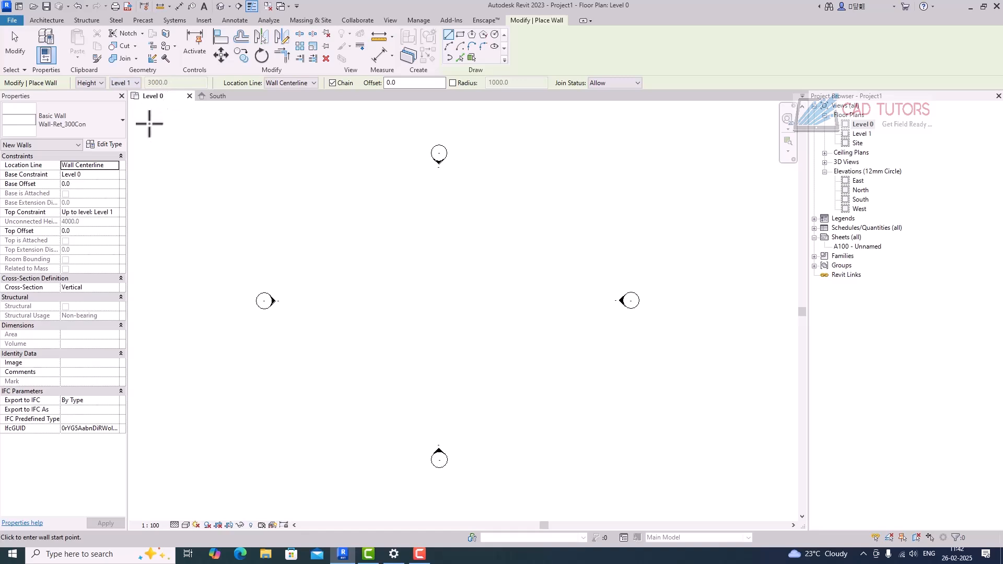
pyautogui.doubleClick(858, 200)
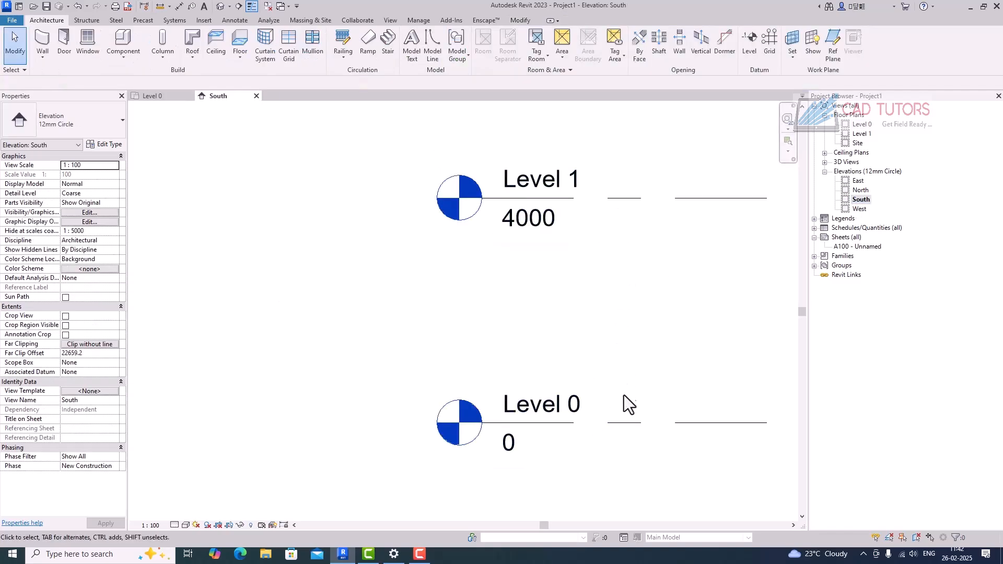
pyautogui.click(861, 126)
pyautogui.doubleClick(861, 125)
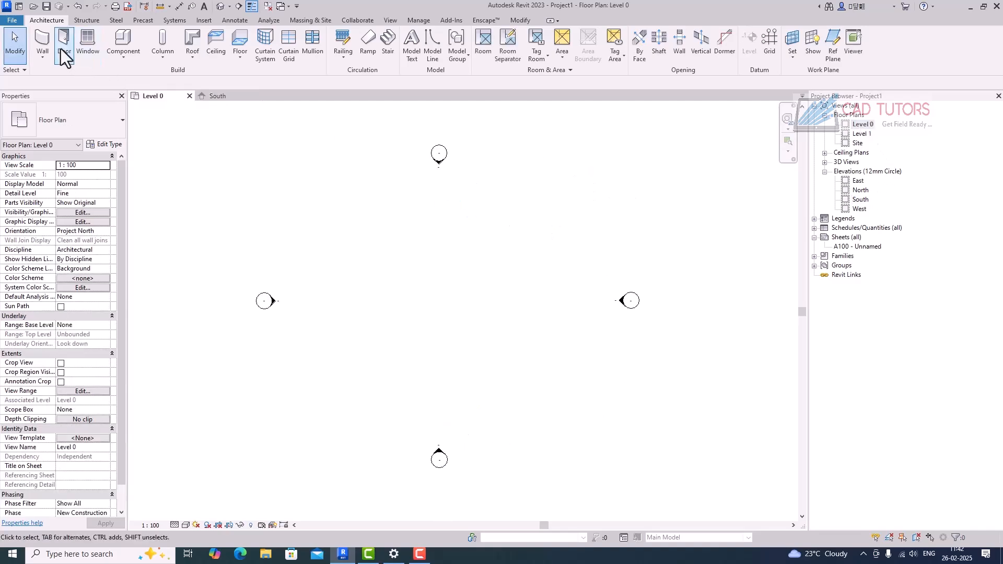
# Draw a closed rectangle of Wall-Ret_300Con walls about 7000 by 4000 mm on the Level 0 plan, rising to Level 1.
pyautogui.click(42, 42)
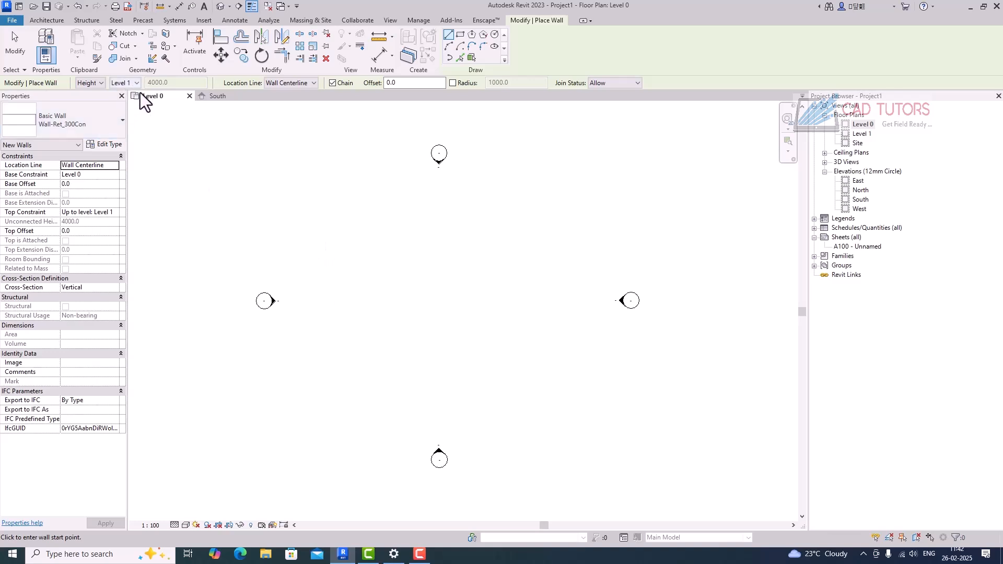
pyautogui.click(324, 274)
pyautogui.click(419, 274)
pyautogui.click(419, 331)
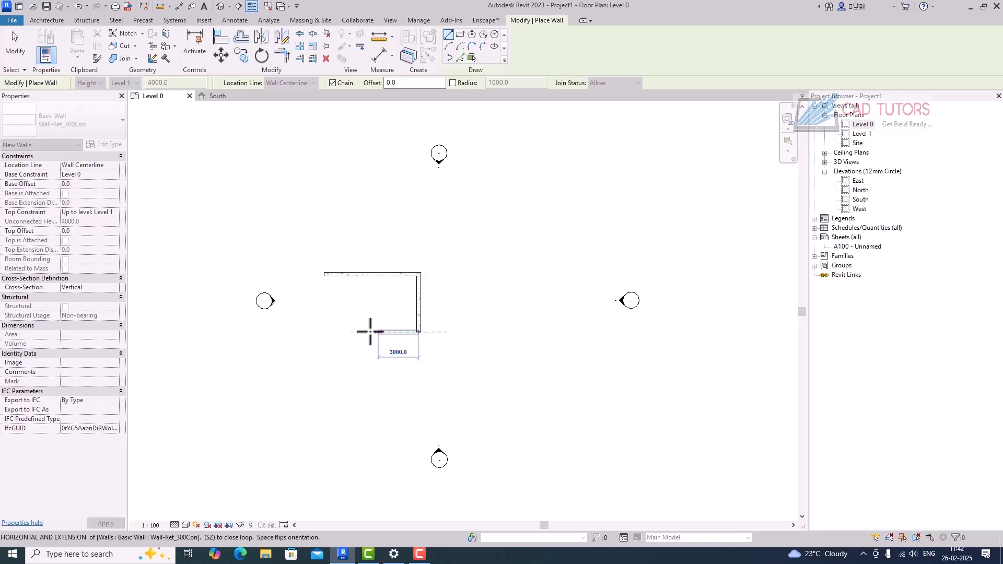
pyautogui.click(325, 332)
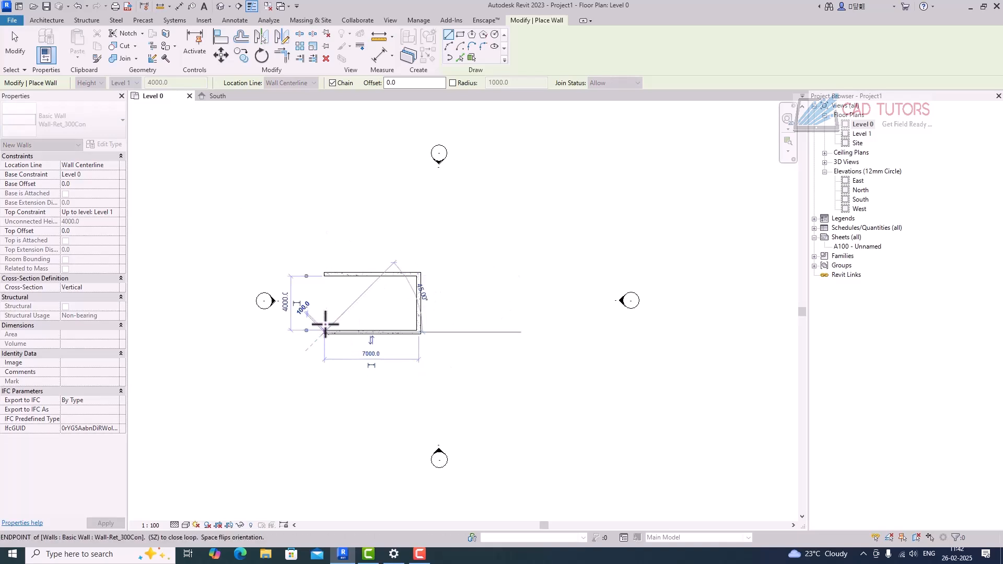
pyautogui.click(325, 274)
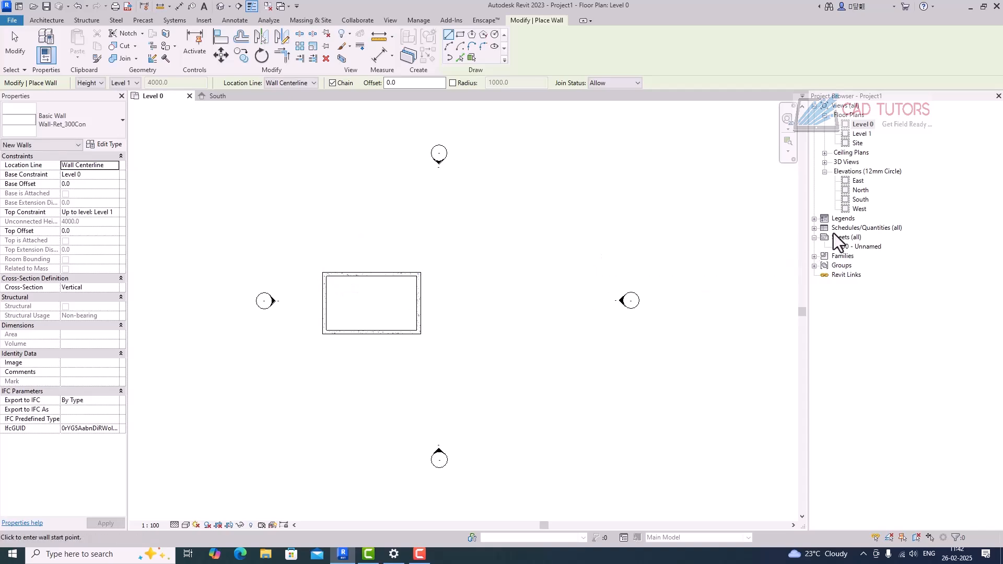
# In the South elevation, set the distance between Level 0 and Level 1 to 3000.
pyautogui.doubleClick(859, 202)
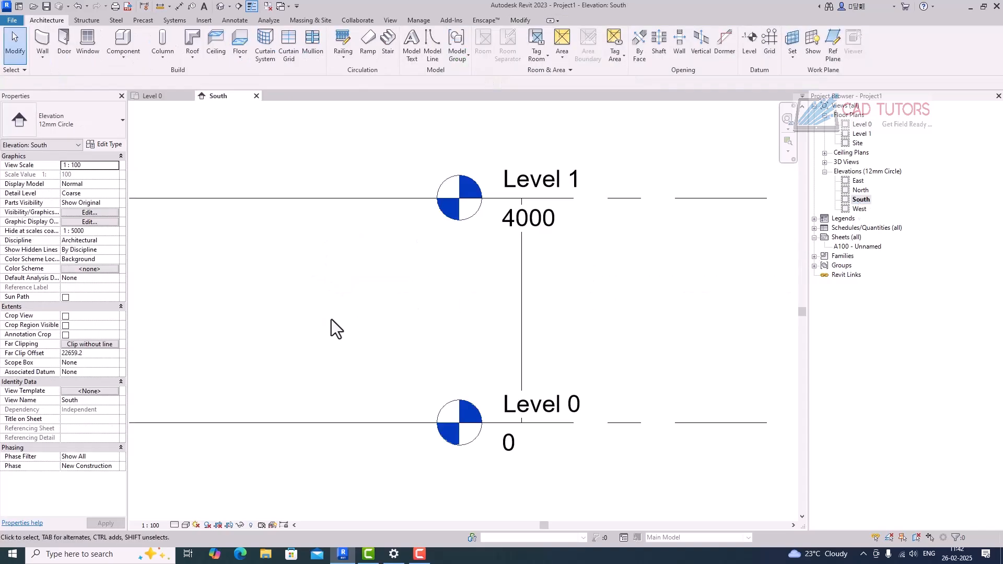
pyautogui.scroll(-1, 322, 319)
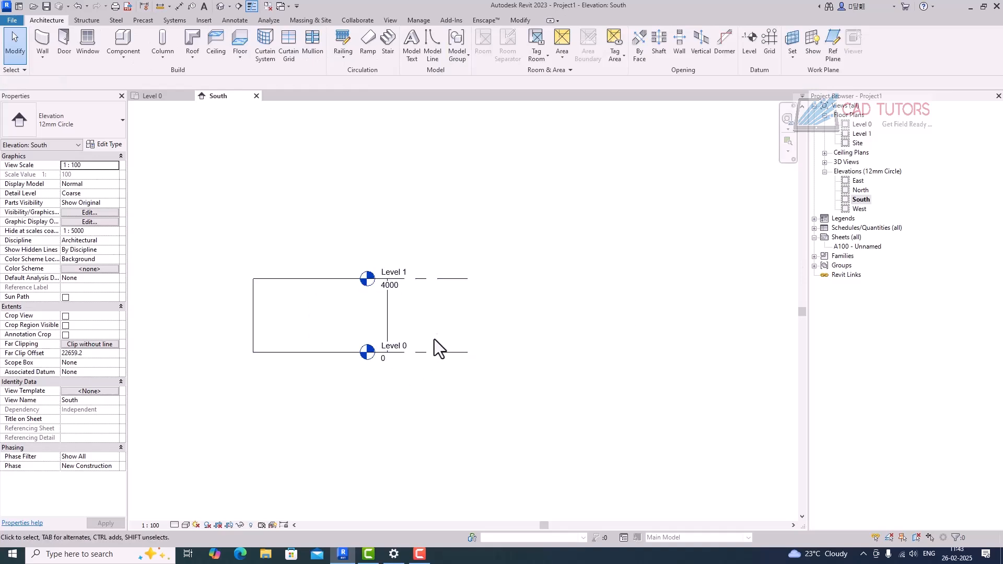
pyautogui.click(447, 282)
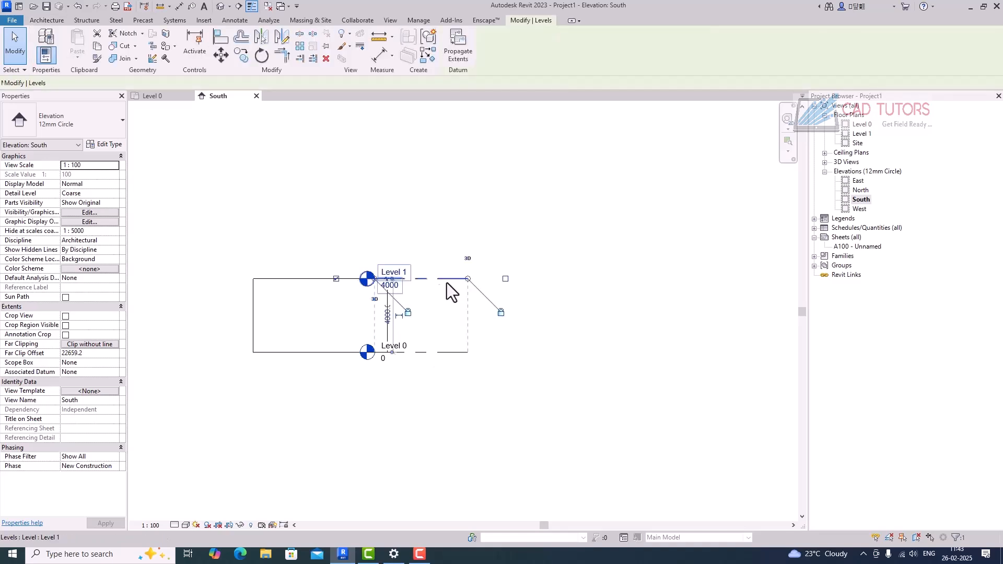
pyautogui.click(387, 317)
pyautogui.write('3000')
pyautogui.press('Return')
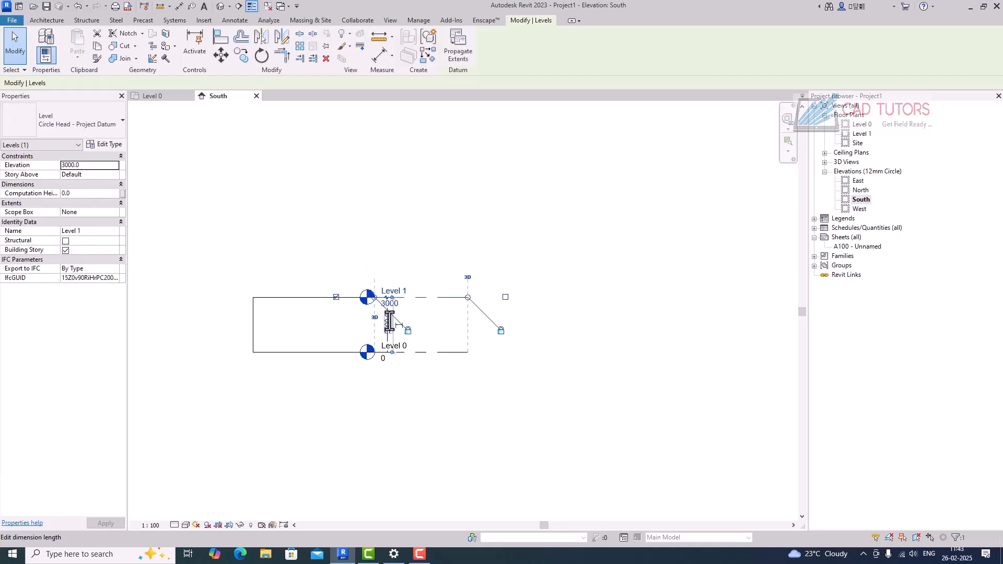
pyautogui.click(616, 247)
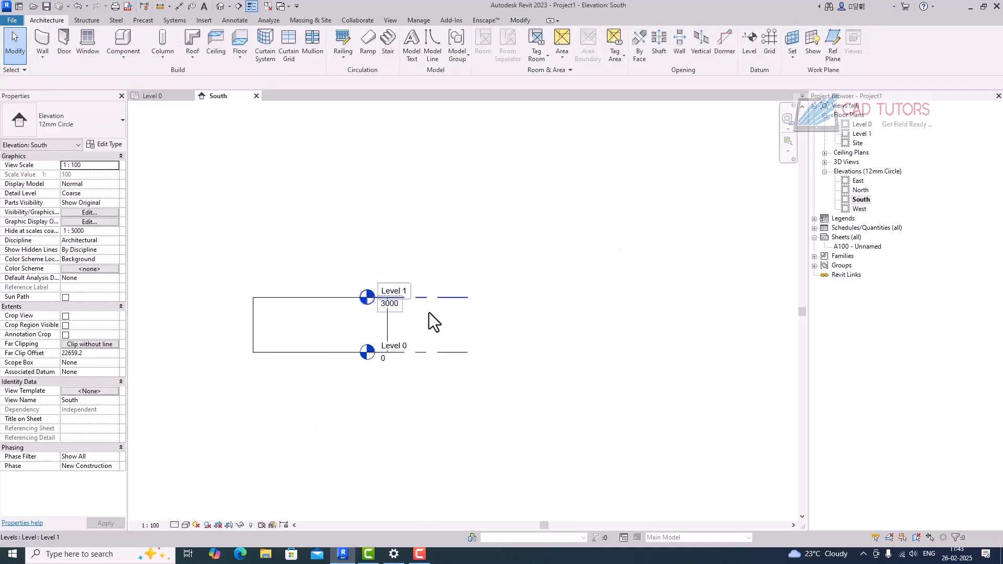
# Return to the Level 0 floor plan and start the Wall tool for new walls.
pyautogui.doubleClick(861, 124)
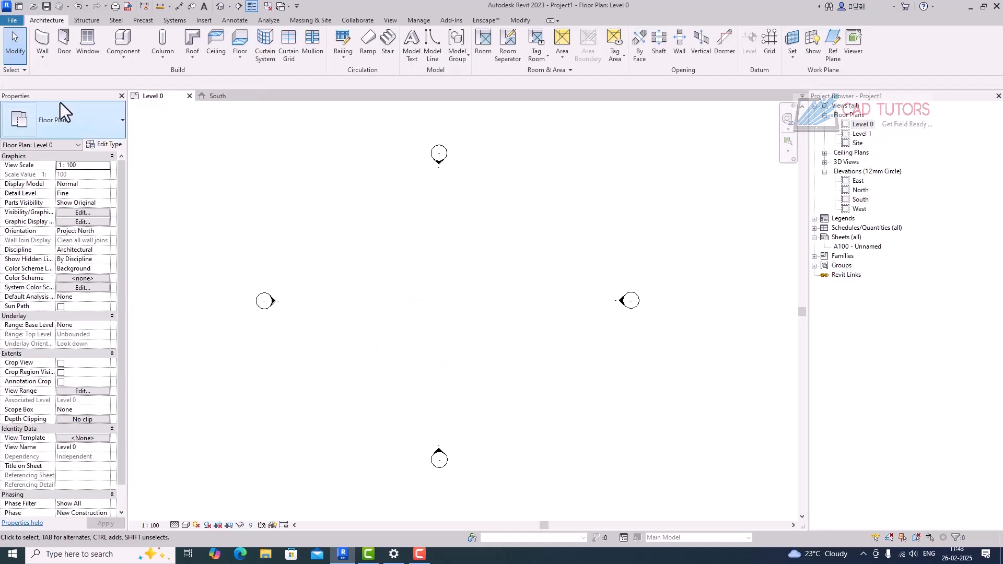
pyautogui.click(41, 43)
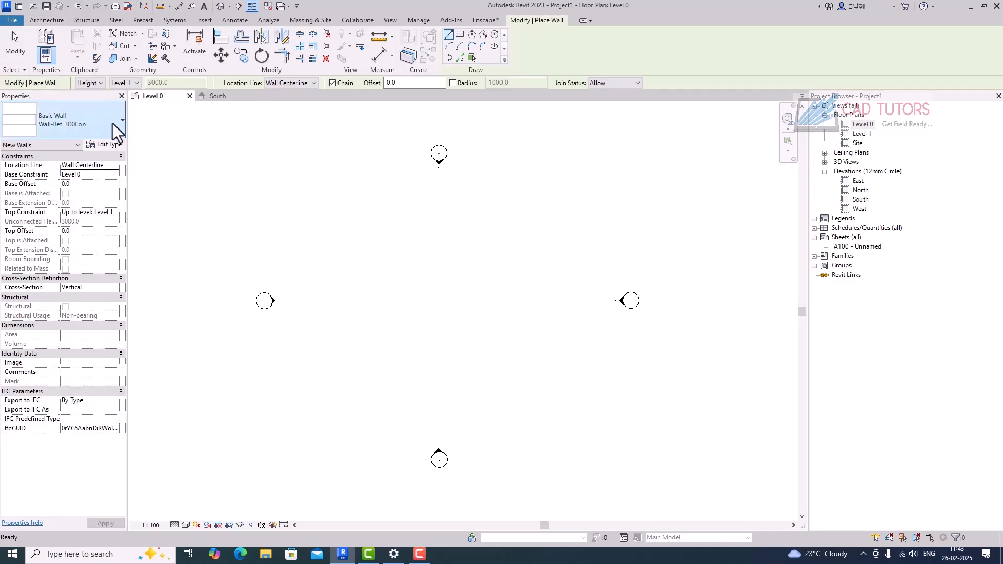